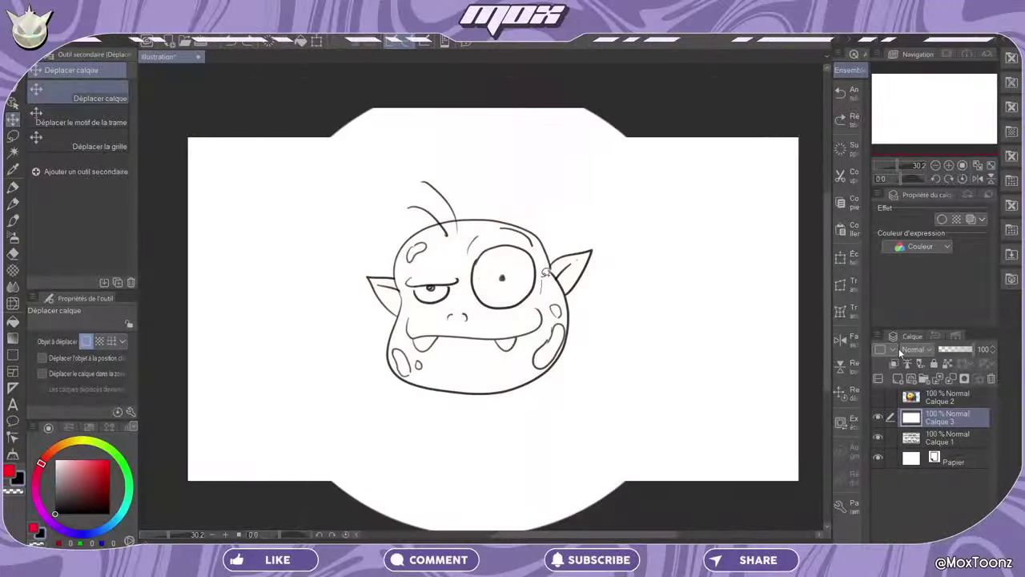
Step: Enlarge the monster's selected right eye with a free transform
{"action": "key", "text": "ctrl+t"}
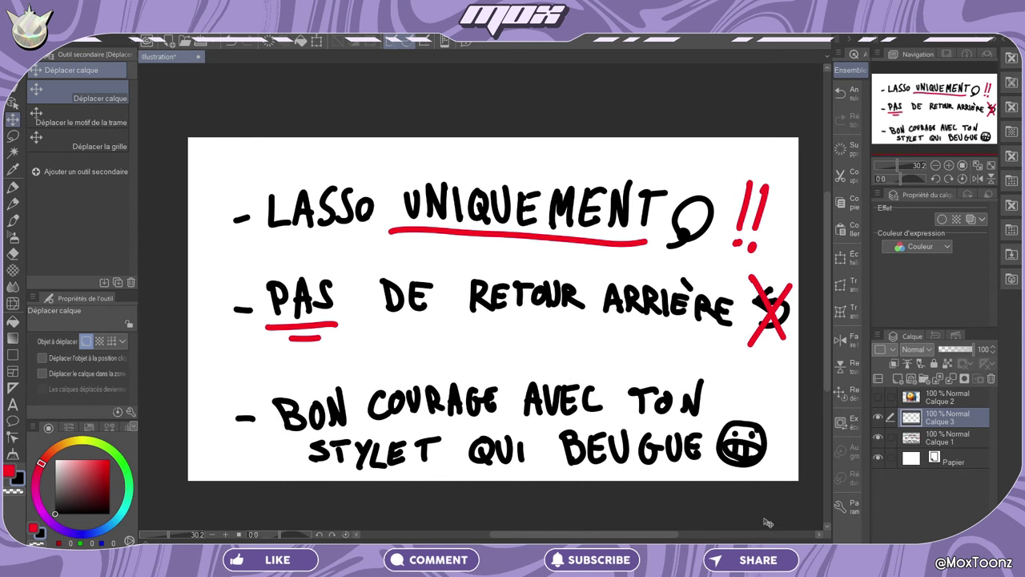
Step: Switch to the freehand Lasso selection sub-tool
{"action": "left_click", "coordinate": [13, 135]}
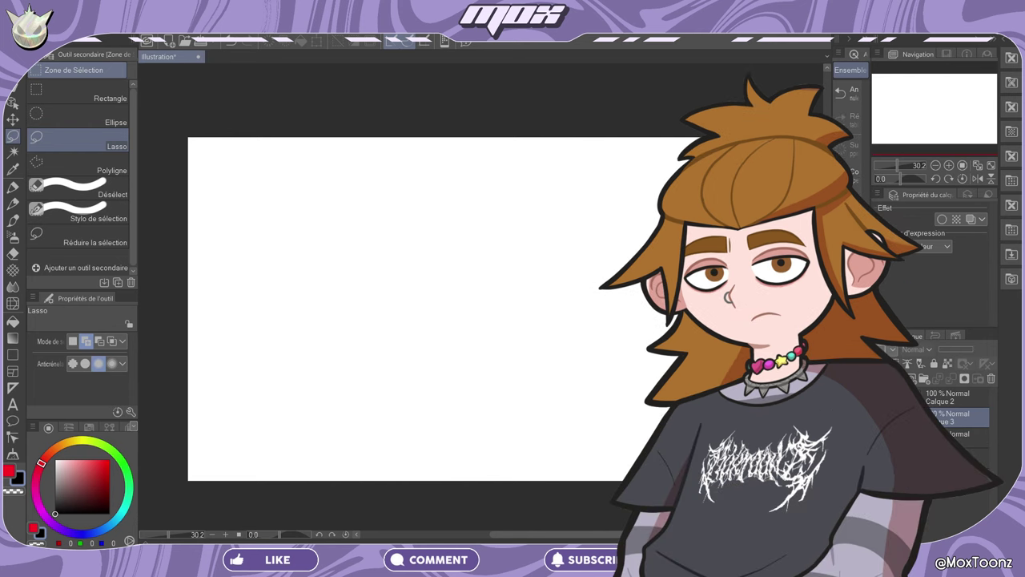
Step: Show the Baby Garfield reference and shrink it into the top-left corner
{"action": "left_click", "coordinate": [878, 397]}
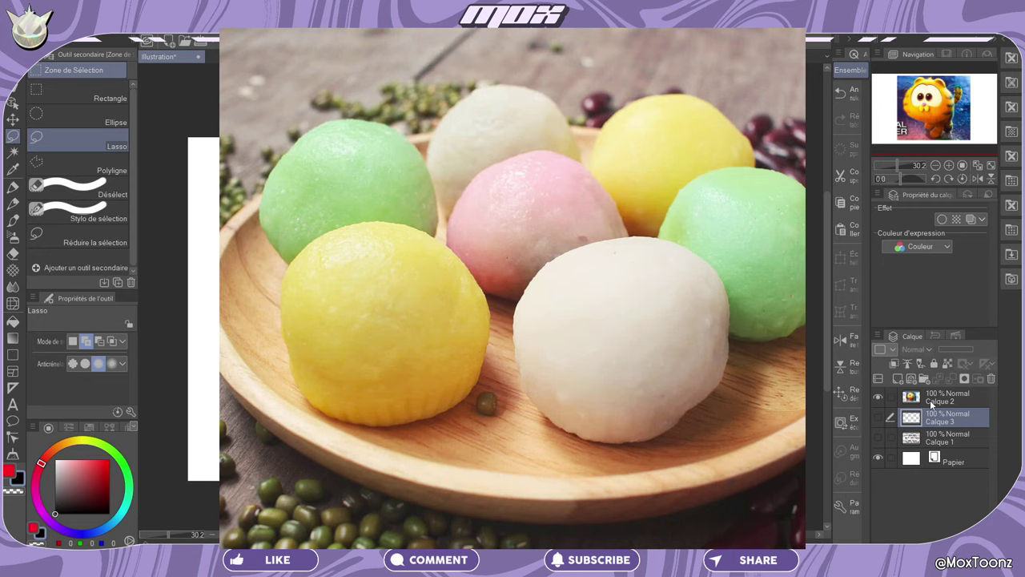
{"action": "left_click", "coordinate": [913, 397]}
{"action": "left_click", "coordinate": [847, 257]}
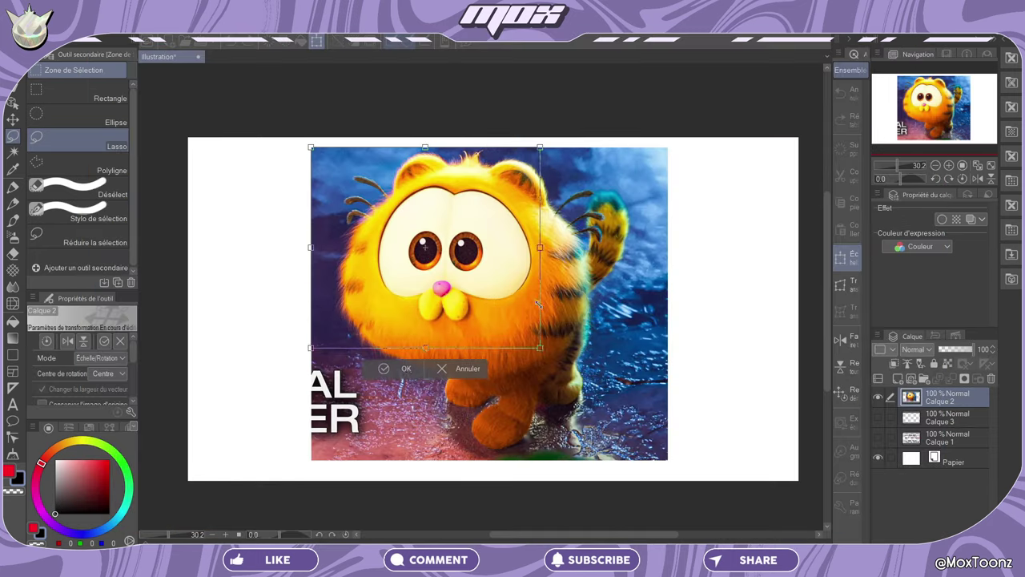
{"action": "left_click_drag", "start_coordinate": [801, 457], "coordinate": [492, 304]}
{"action": "left_click_drag", "start_coordinate": [460, 246], "coordinate": [346, 249]}
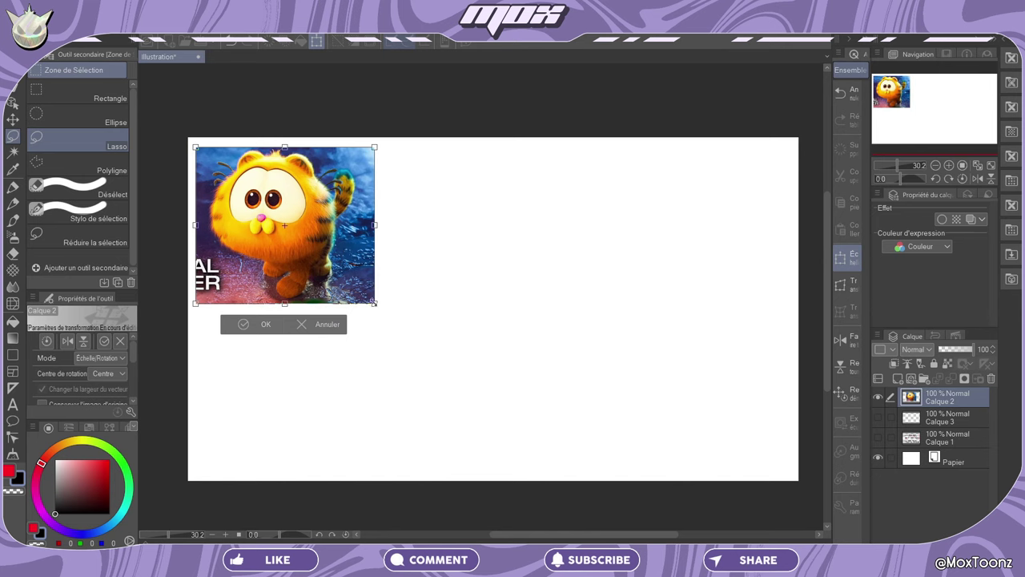
{"action": "left_click_drag", "start_coordinate": [375, 303], "coordinate": [330, 267]}
{"action": "left_click", "coordinate": [232, 280]}
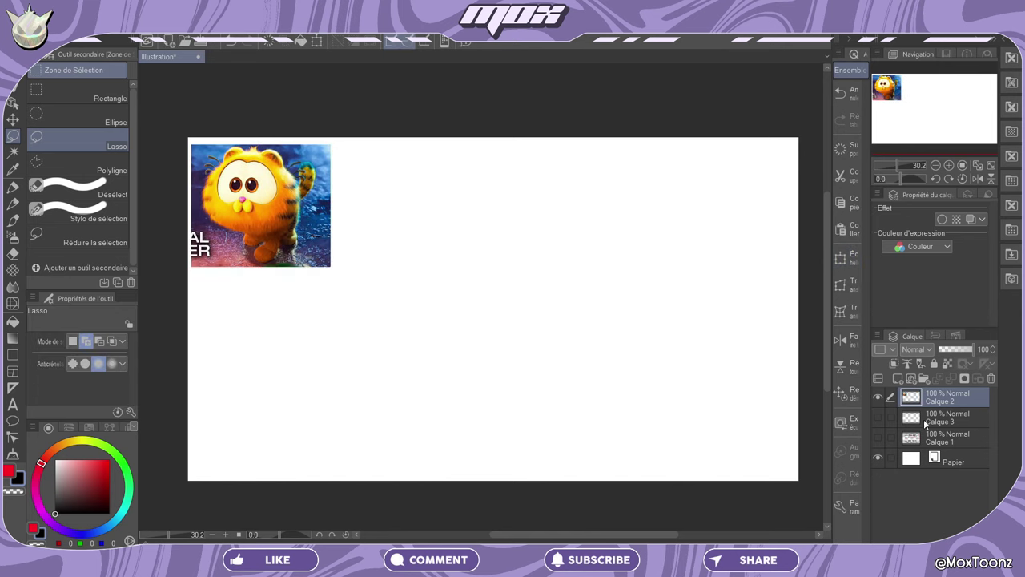
Step: Add a new empty layer, sample the cat's golden yellow, and nudge the reference into the corner
{"action": "left_click", "coordinate": [898, 379]}
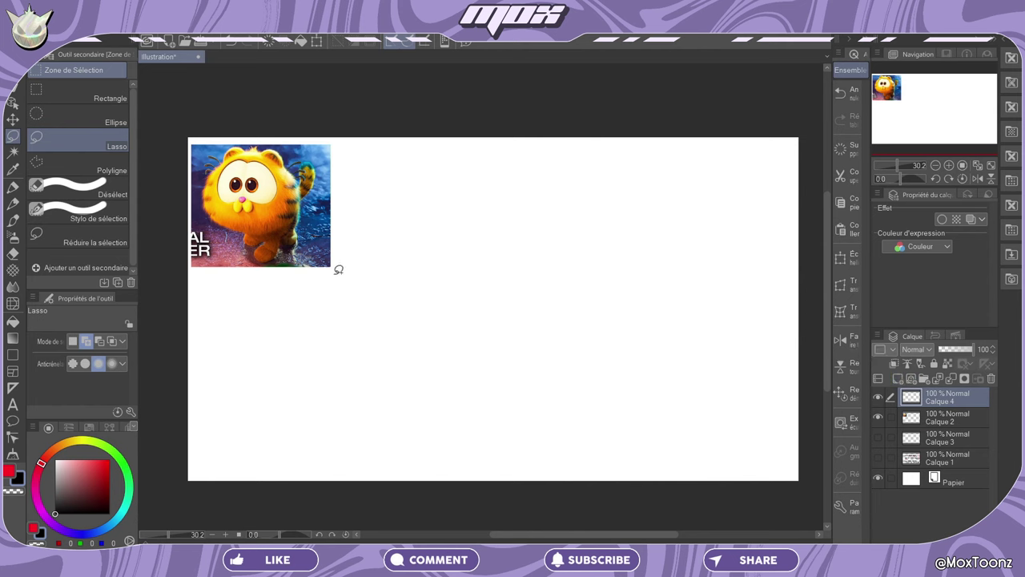
{"action": "left_click", "coordinate": [230, 212], "text": "alt"}
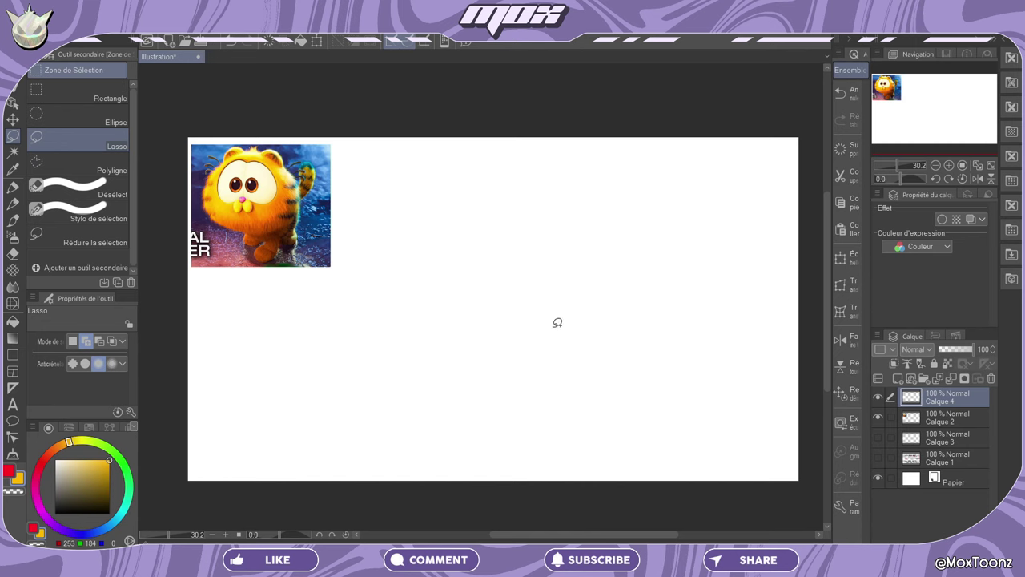
{"action": "key", "text": "ctrl+z"}
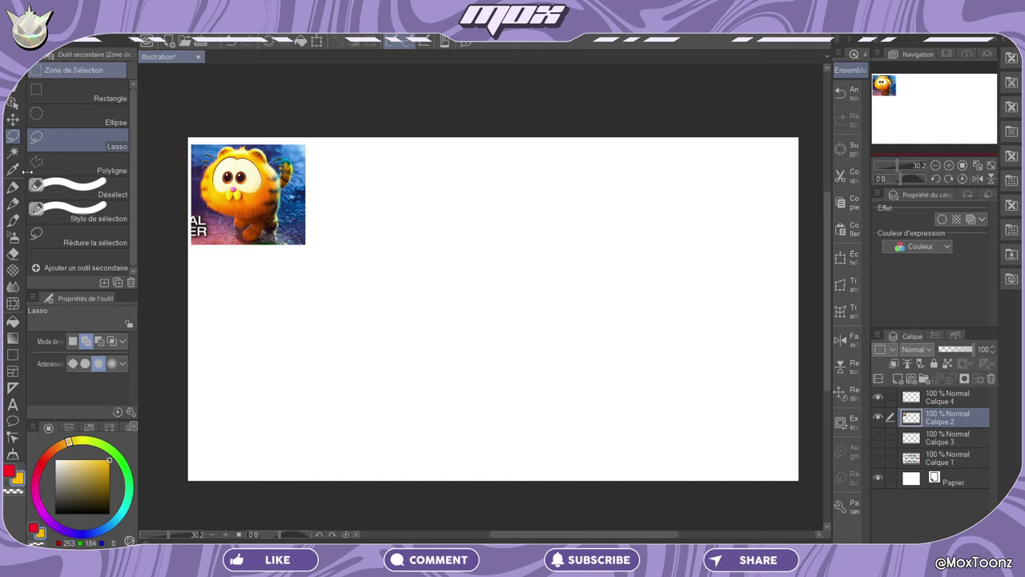
{"action": "key", "text": "k"}
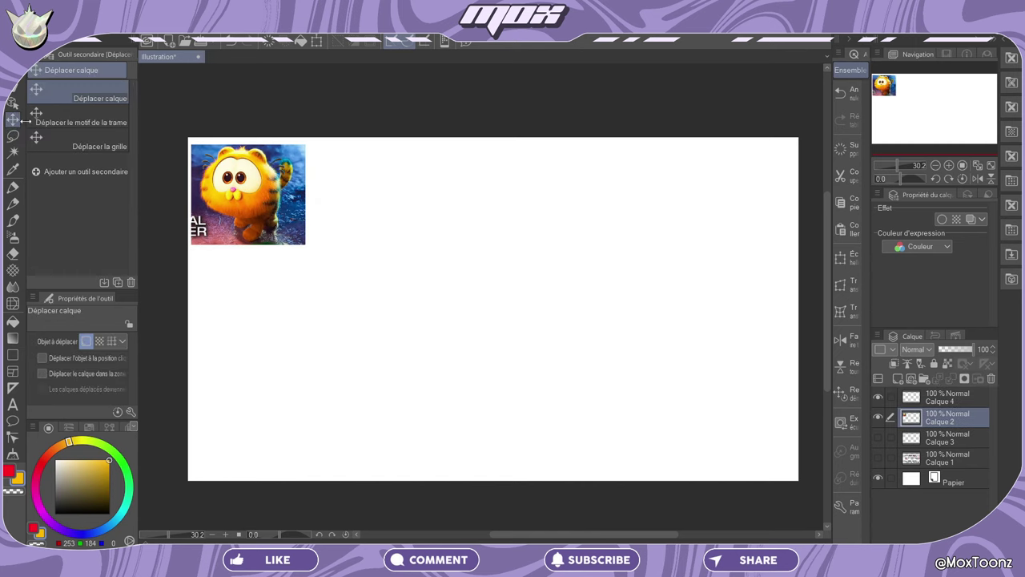
{"action": "left_click_drag", "start_coordinate": [509, 211], "coordinate": [512, 223]}
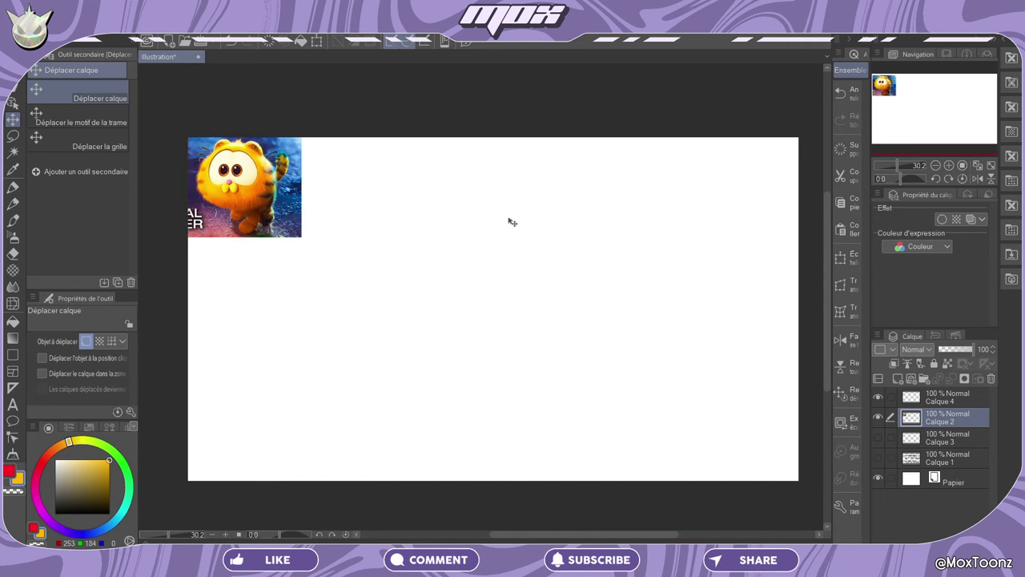
{"action": "key", "text": "m"}
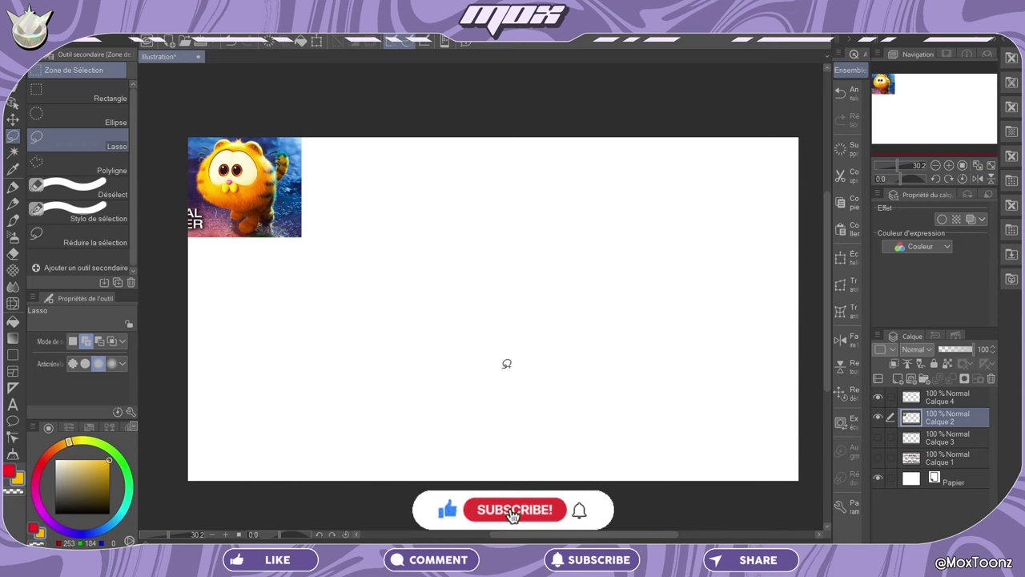
Step: Lasso the cat's round body and fill it golden yellow
{"action": "left_click_drag", "start_coordinate": [497, 355], "coordinate": [509, 352]}
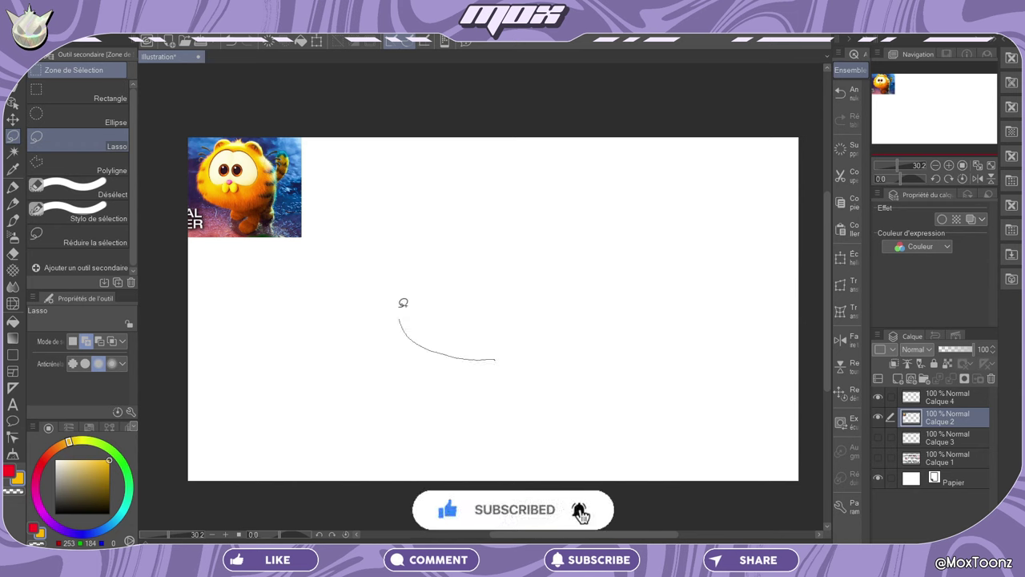
{"action": "mouse_move", "coordinate": [400, 297]}
{"action": "left_mouse_down"}
{"action": "mouse_move", "coordinate": [585, 291]}
{"action": "mouse_move", "coordinate": [491, 240]}
{"action": "left_mouse_up"}
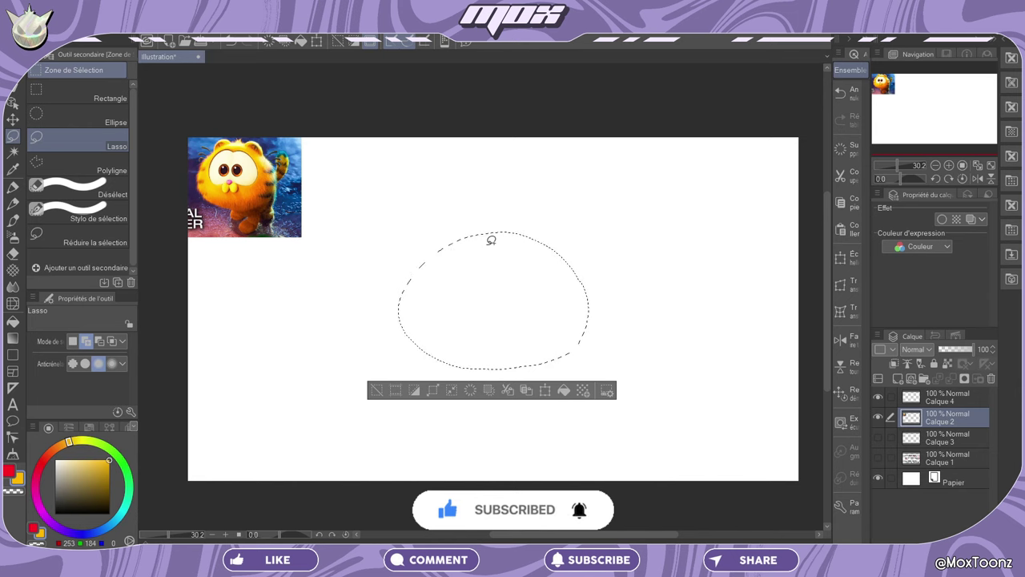
{"action": "left_click", "coordinate": [564, 390]}
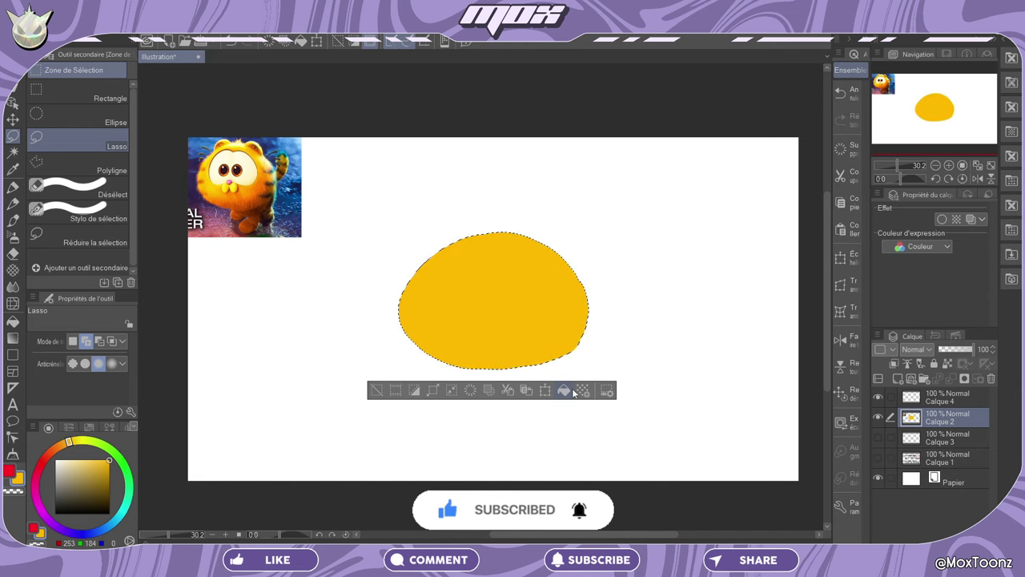
{"action": "left_click", "coordinate": [379, 383]}
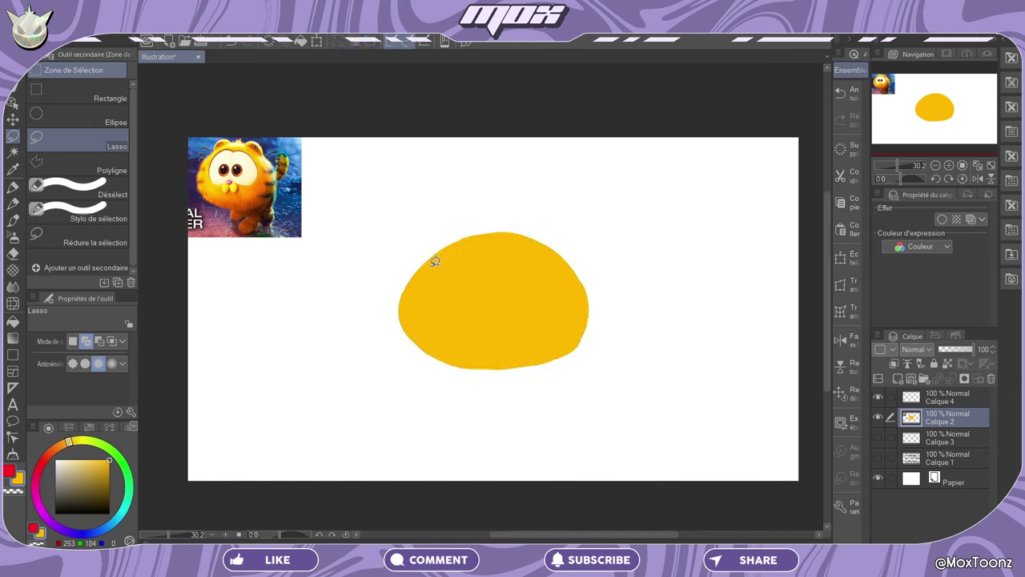
Step: Lasso two rounded ears on the body and fill them yellow
{"action": "left_click_drag", "start_coordinate": [433, 260], "coordinate": [473, 250]}
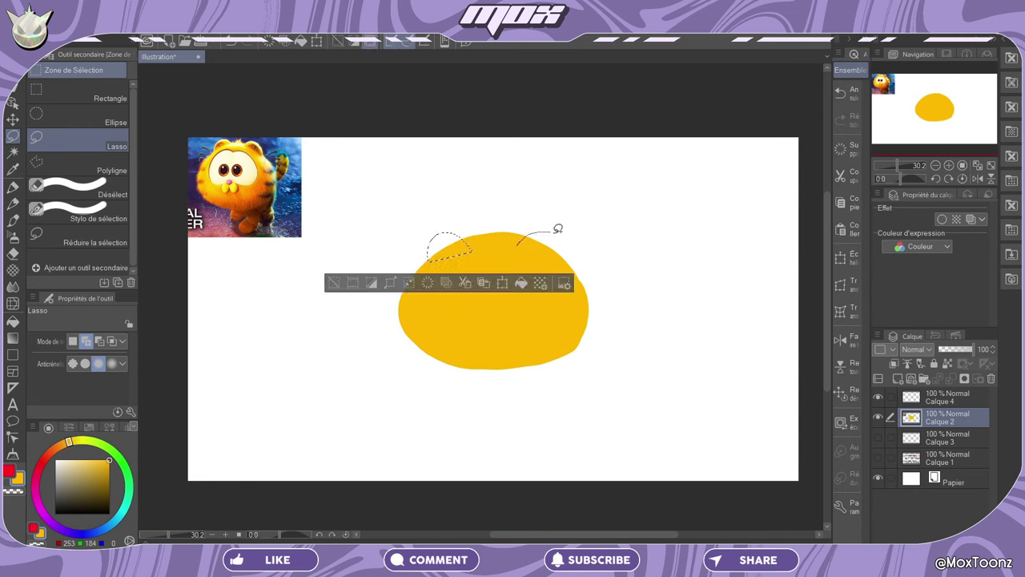
{"action": "left_click_drag", "start_coordinate": [558, 229], "coordinate": [561, 266]}
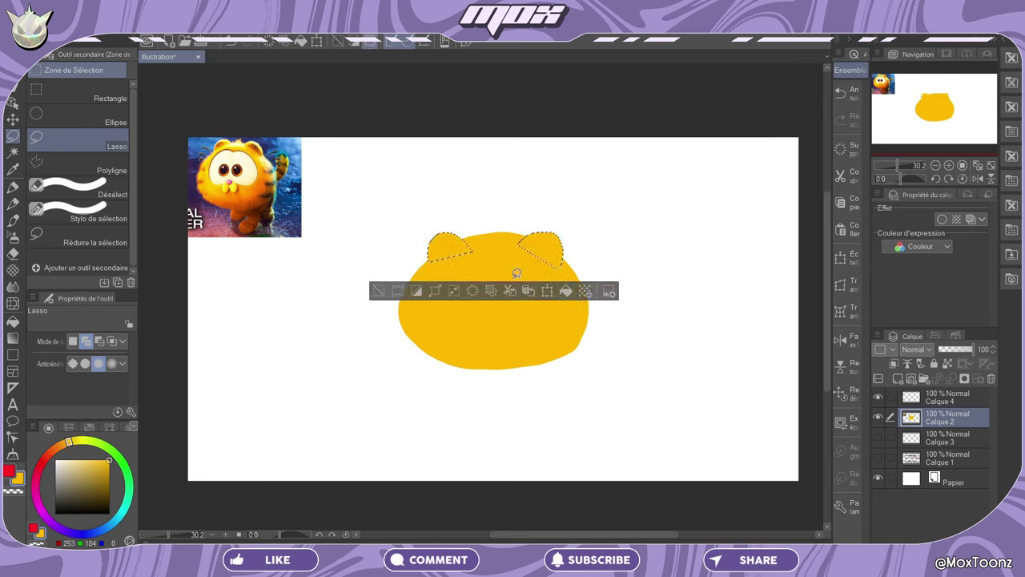
{"action": "key", "text": "alt+BackSpace"}
{"action": "key", "text": "ctrl+d"}
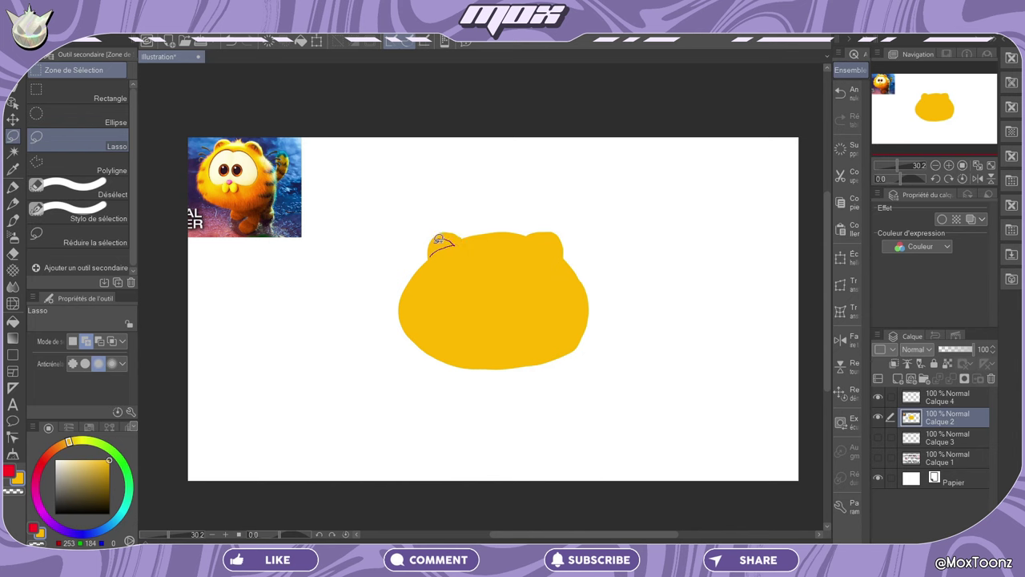
Step: Fill the insides of both ears orange
{"action": "left_click_drag", "start_coordinate": [438, 238], "coordinate": [433, 255]}
{"action": "key", "text": "alt+BackSpace"}
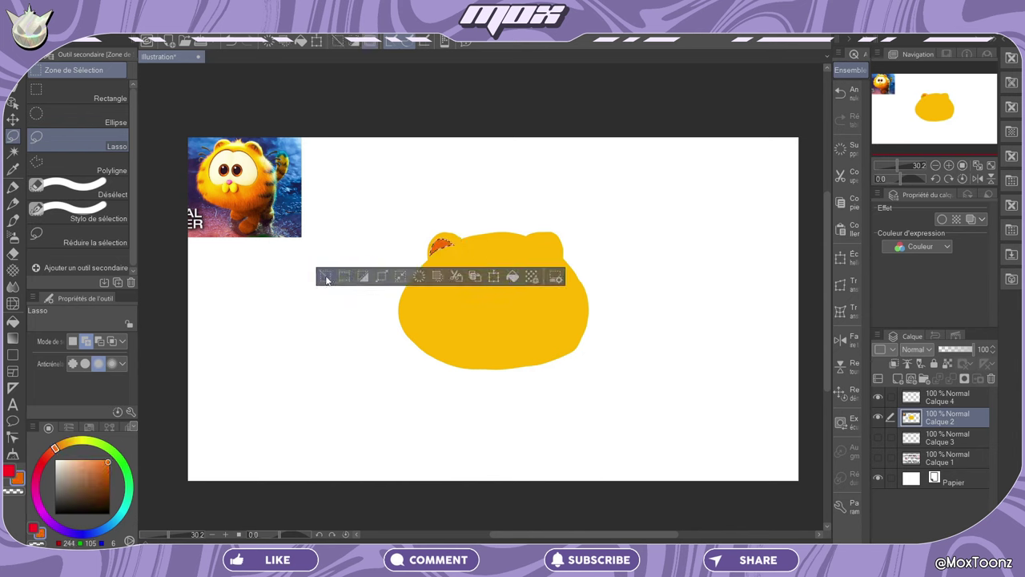
{"action": "left_click", "coordinate": [326, 277]}
{"action": "left_click_drag", "start_coordinate": [548, 234], "coordinate": [559, 255]}
{"action": "key", "text": "alt+BackSpace"}
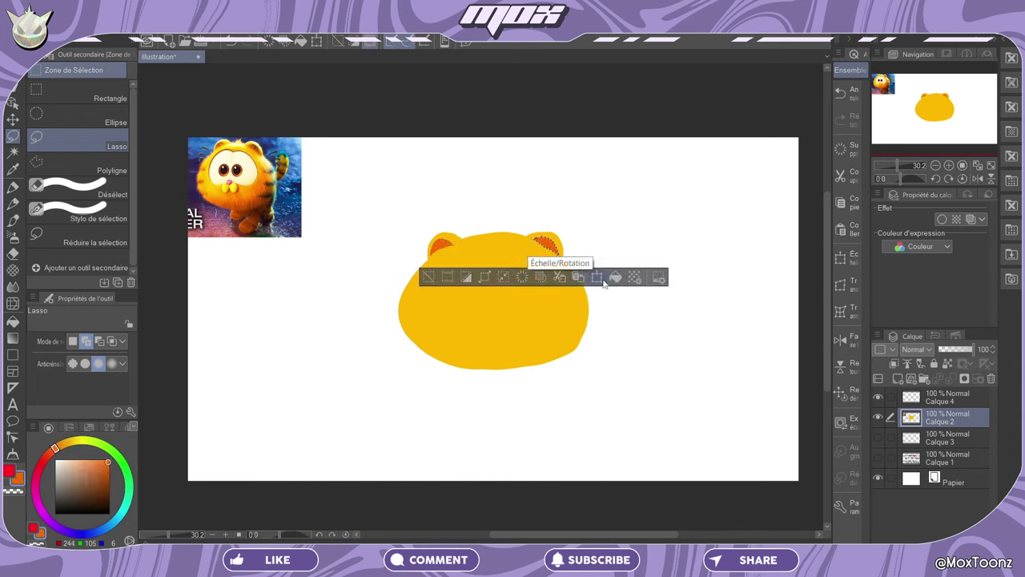
{"action": "left_click", "coordinate": [428, 277]}
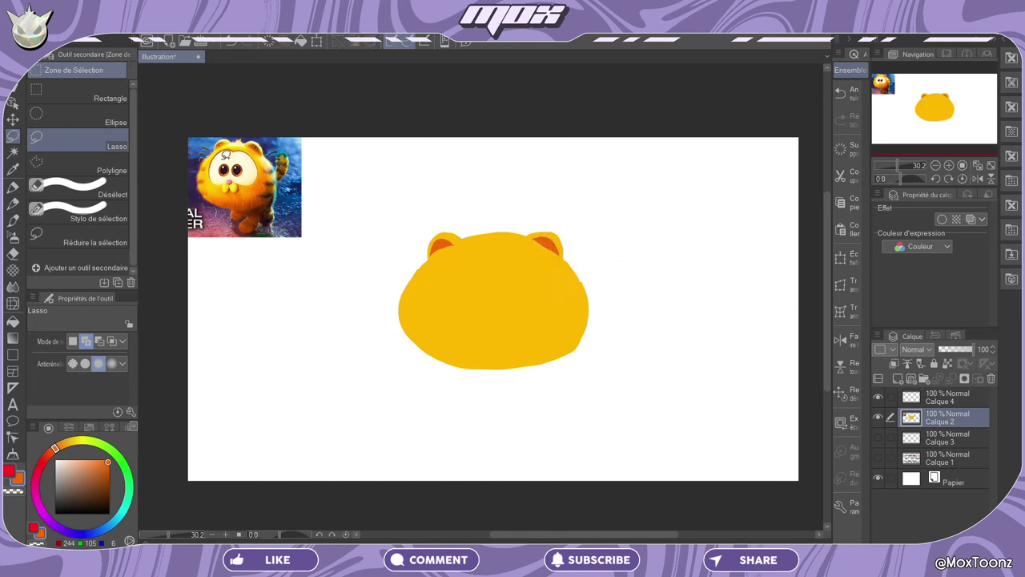
{"action": "left_click", "coordinate": [227, 155], "text": "alt"}
Step: Lasso the eye area and fill it cream, closing the gap between the eyes
{"action": "mouse_move", "coordinate": [476, 307]}
{"action": "left_mouse_down"}
{"action": "mouse_move", "coordinate": [493, 262]}
{"action": "mouse_move", "coordinate": [502, 299]}
{"action": "left_mouse_up"}
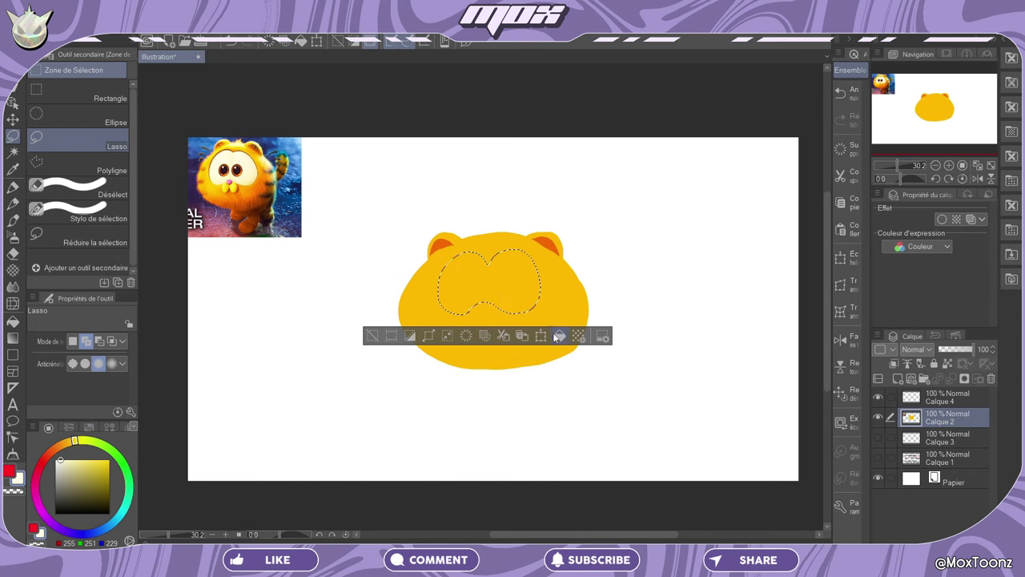
{"action": "left_click", "coordinate": [556, 335]}
{"action": "left_click", "coordinate": [384, 329]}
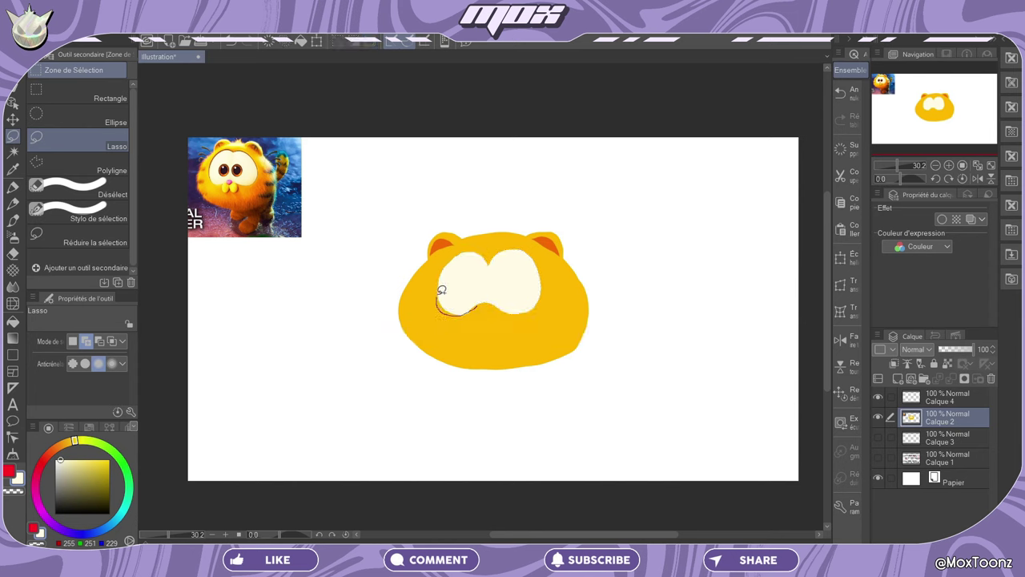
{"action": "mouse_move", "coordinate": [441, 290]}
{"action": "left_mouse_down"}
{"action": "mouse_move", "coordinate": [466, 300]}
{"action": "mouse_move", "coordinate": [481, 255]}
{"action": "left_mouse_up"}
{"action": "left_click", "coordinate": [556, 336]}
{"action": "left_click", "coordinate": [378, 328]}
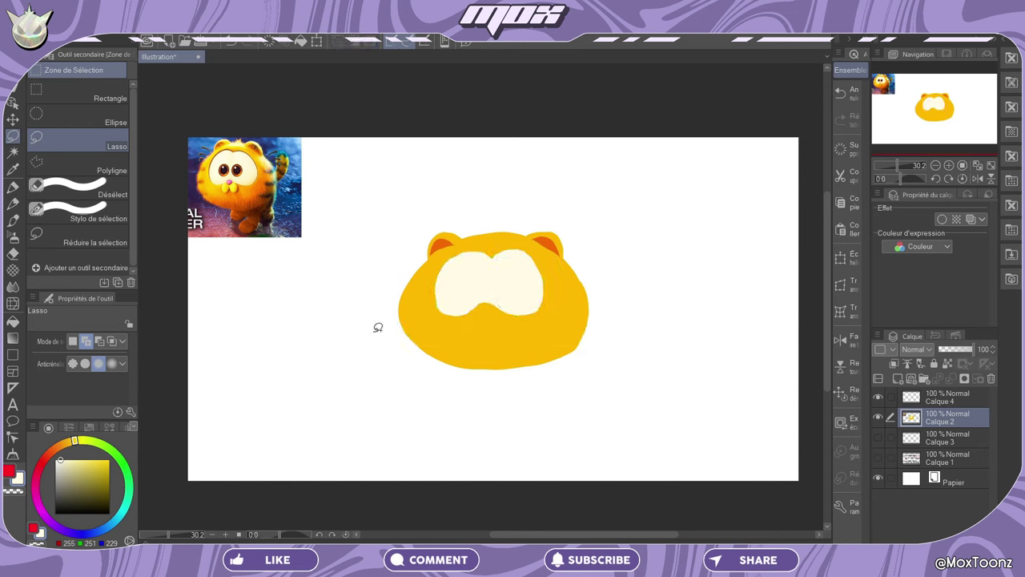
Step: Trim a yellow notch below the eyes and refine the left eye's edges
{"action": "mouse_move", "coordinate": [459, 314]}
{"action": "left_mouse_down"}
{"action": "mouse_move", "coordinate": [483, 309]}
{"action": "mouse_move", "coordinate": [479, 326]}
{"action": "left_mouse_up"}
{"action": "left_click", "coordinate": [487, 320], "text": "alt"}
{"action": "left_click", "coordinate": [343, 360]}
{"action": "left_click_drag", "start_coordinate": [479, 258], "coordinate": [490, 250]}
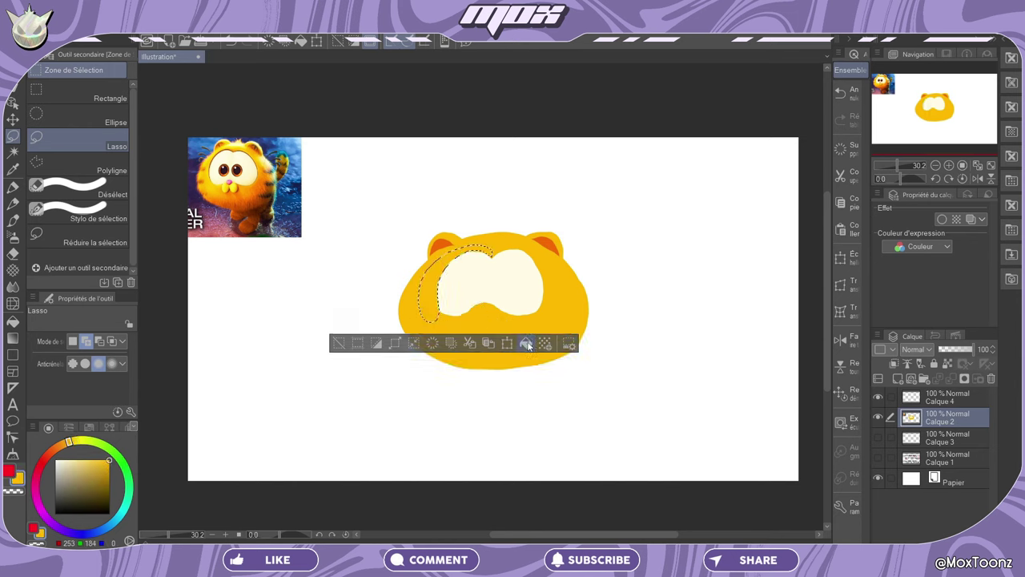
{"action": "left_click_drag", "start_coordinate": [432, 298], "coordinate": [443, 327]}
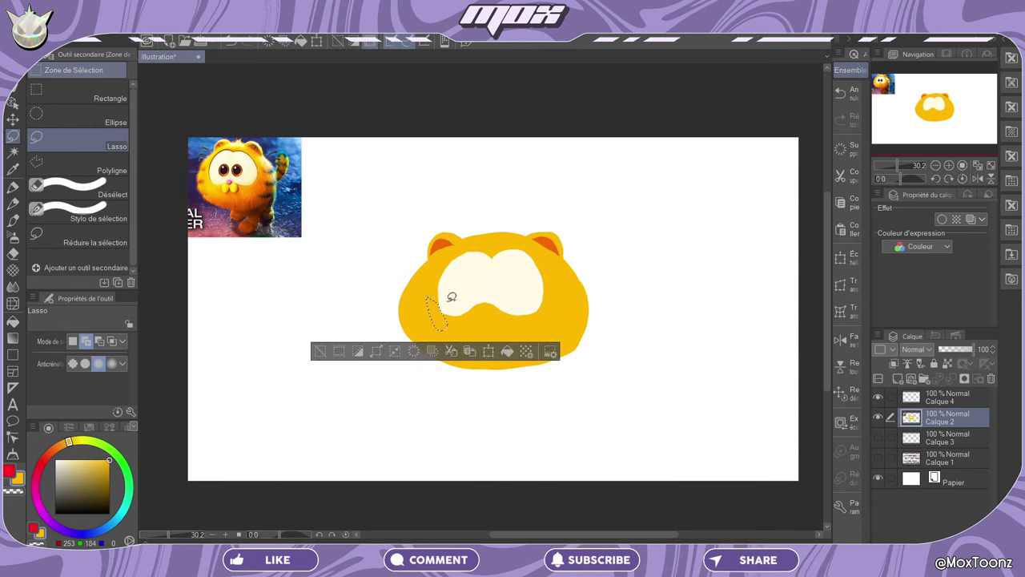
{"action": "left_click", "coordinate": [332, 345]}
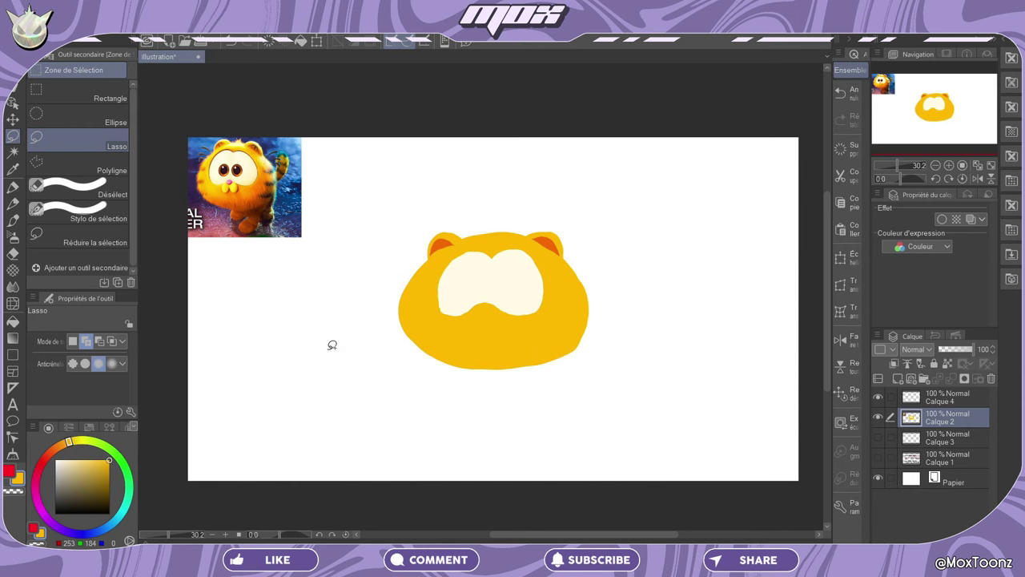
Step: Fill dark pupils into both eyes using the reference's dark colour
{"action": "left_click", "coordinate": [227, 170], "text": "alt"}
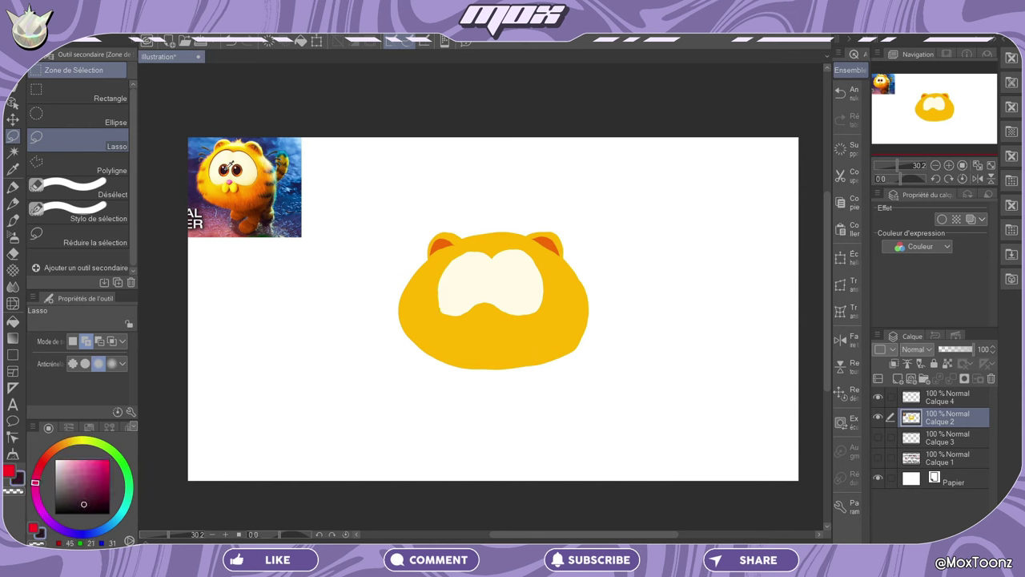
{"action": "left_click", "coordinate": [230, 167], "text": "alt"}
{"action": "left_click_drag", "start_coordinate": [472, 277], "coordinate": [500, 277]}
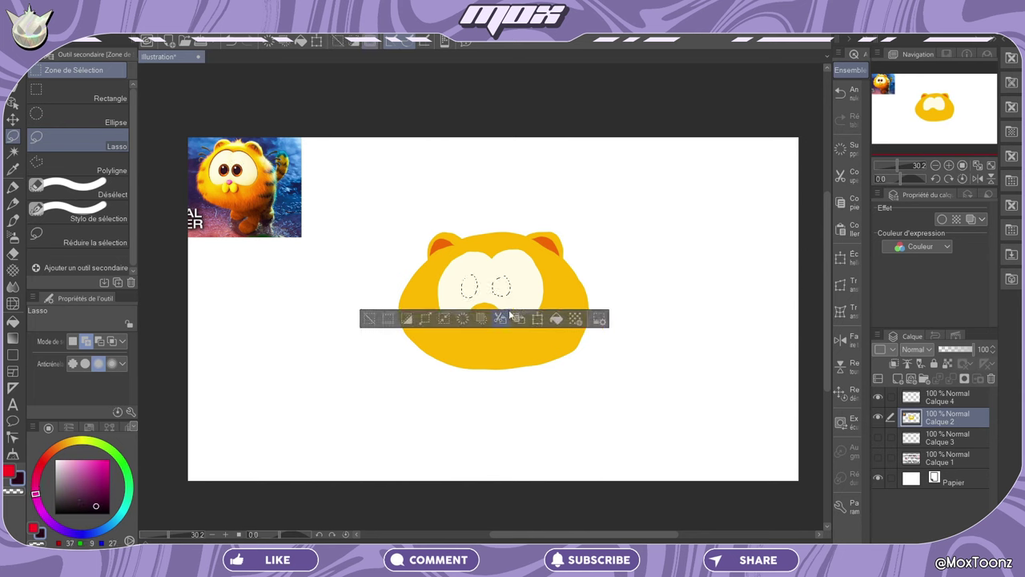
{"action": "left_click", "coordinate": [557, 318]}
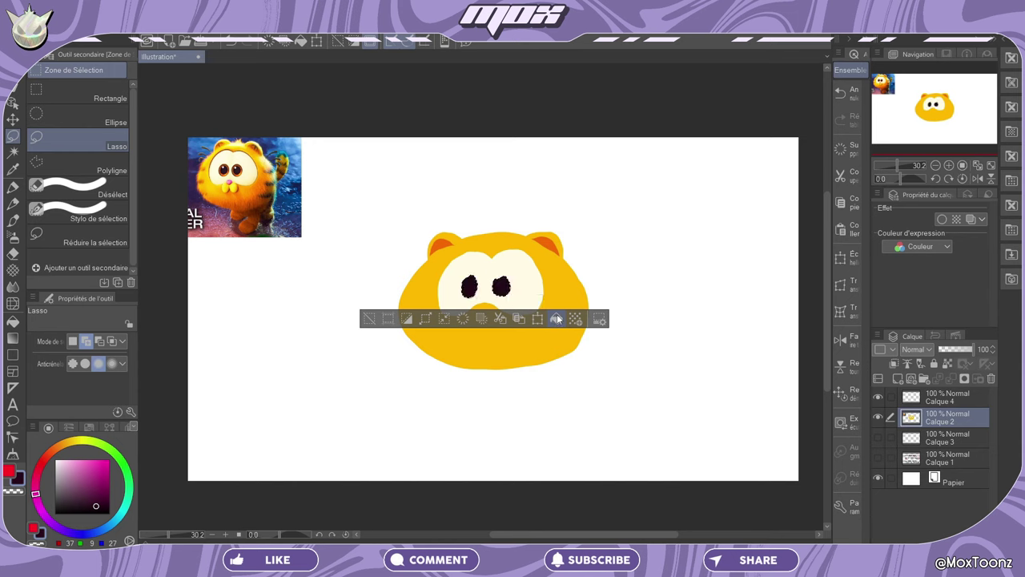
{"action": "left_click_drag", "start_coordinate": [503, 272], "coordinate": [500, 274]}
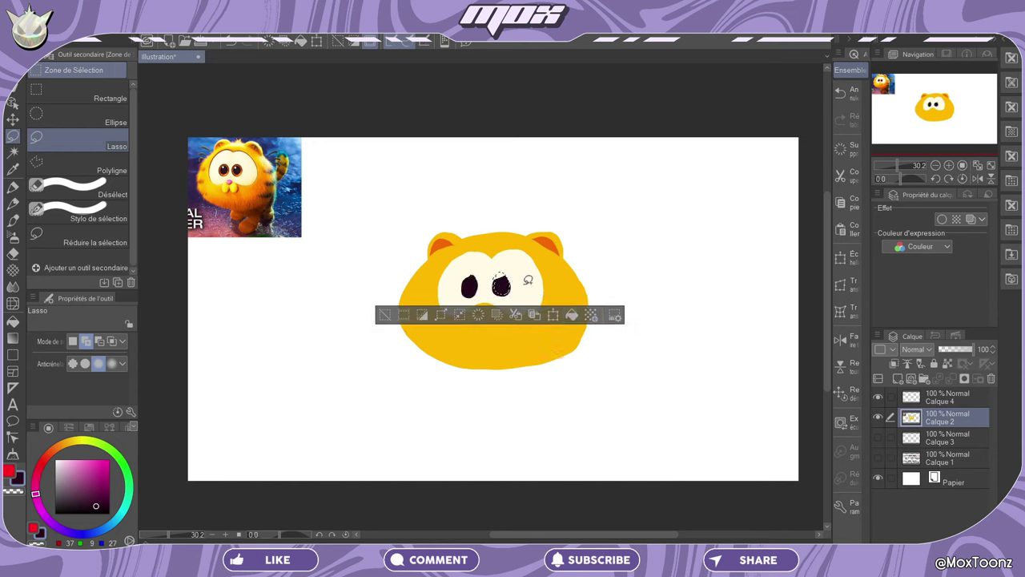
{"action": "left_click", "coordinate": [554, 314]}
{"action": "left_click", "coordinate": [384, 314]}
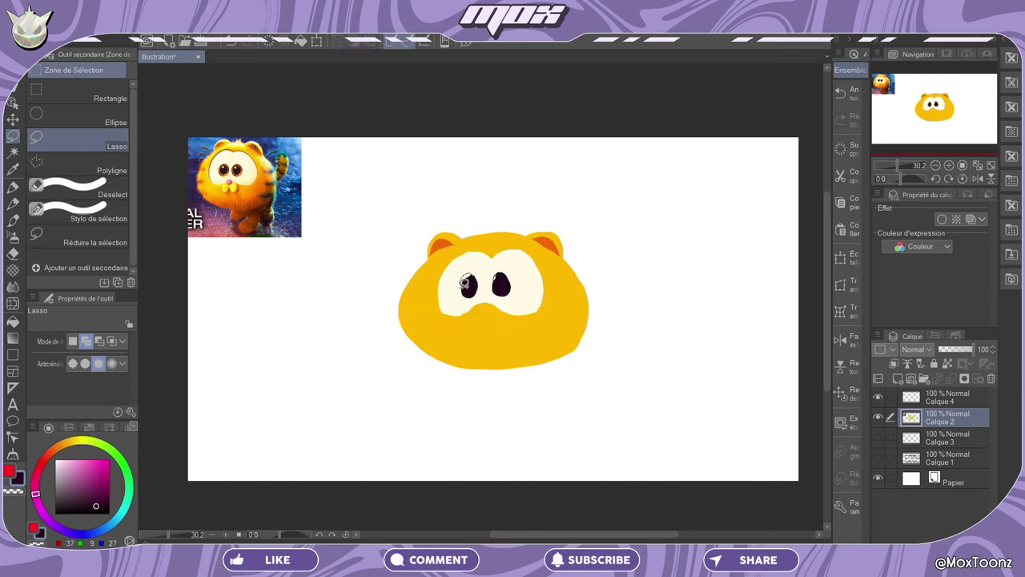
{"action": "left_click_drag", "start_coordinate": [463, 282], "coordinate": [464, 278]}
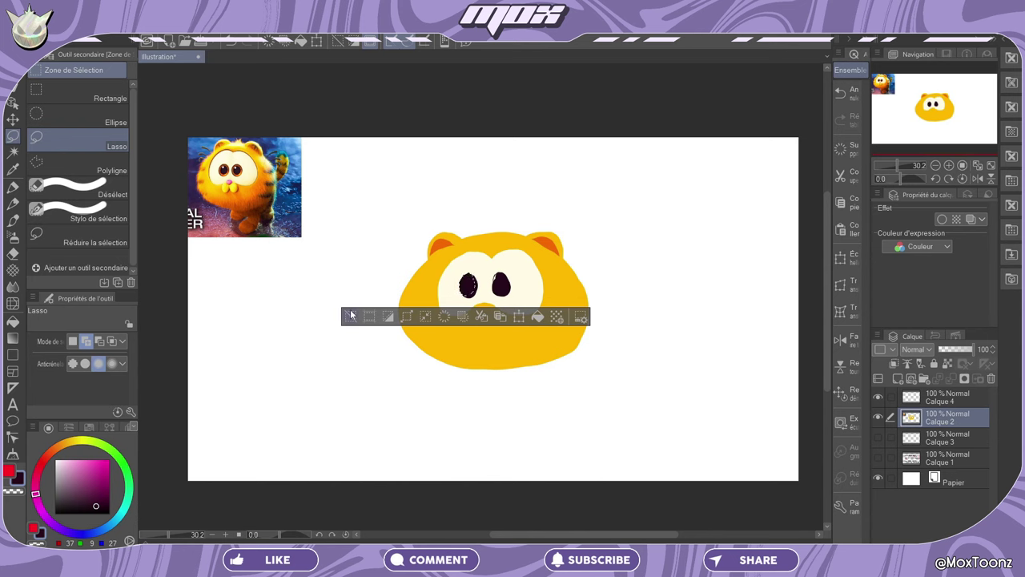
{"action": "left_click", "coordinate": [350, 315]}
{"action": "left_click_drag", "start_coordinate": [503, 269], "coordinate": [498, 274]}
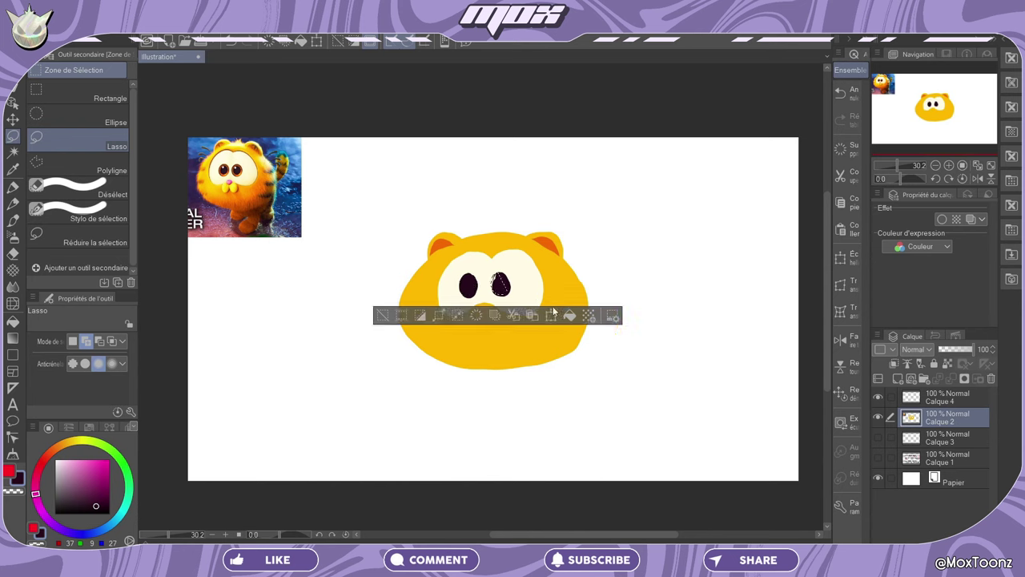
{"action": "left_click", "coordinate": [386, 316]}
Step: Fill the lower halves of both eyes orange as irises
{"action": "left_click", "coordinate": [230, 170], "text": "alt"}
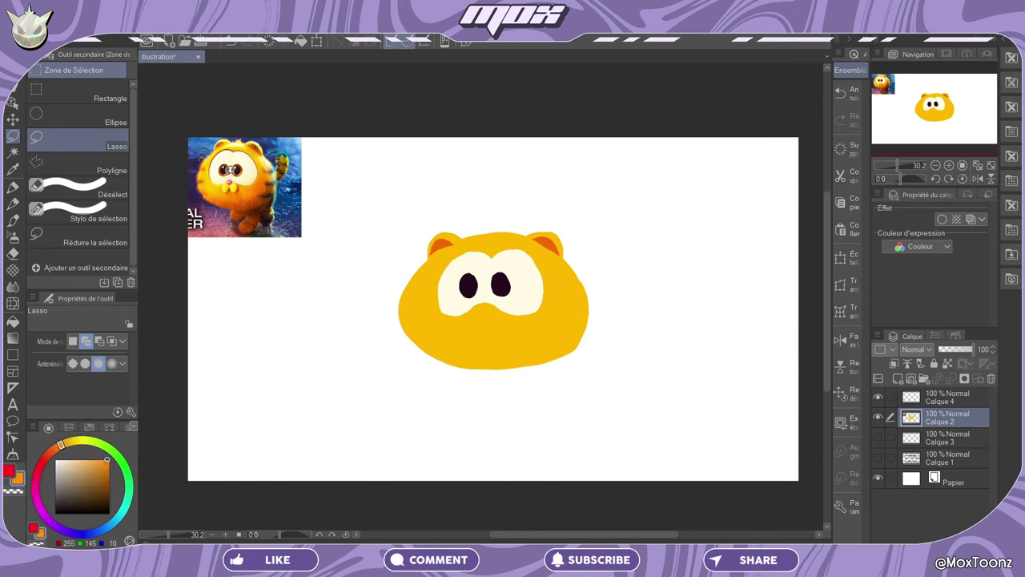
{"action": "left_click_drag", "start_coordinate": [471, 277], "coordinate": [509, 290]}
{"action": "left_click", "coordinate": [556, 317]}
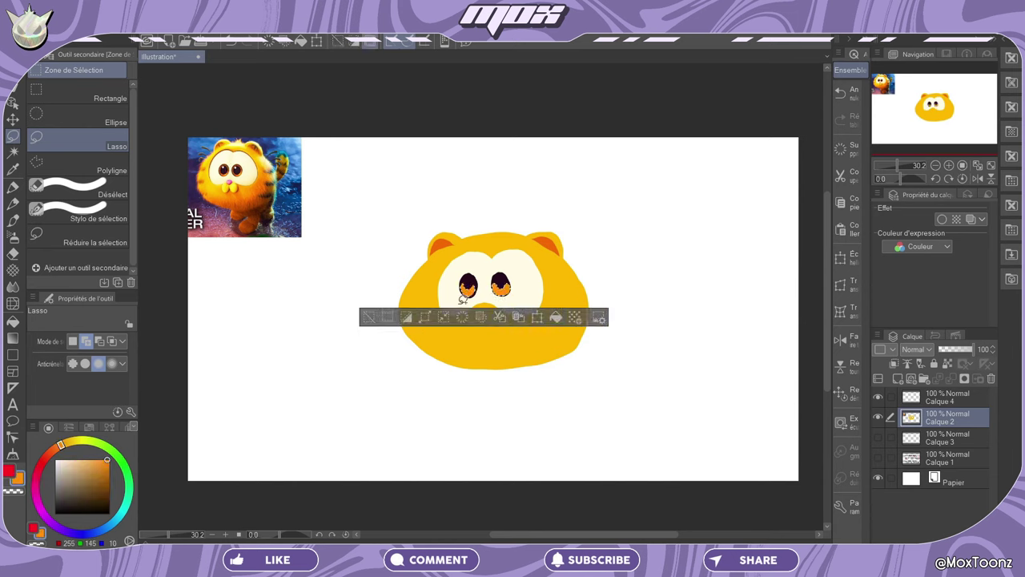
{"action": "left_click", "coordinate": [368, 318]}
{"action": "left_click", "coordinate": [228, 166], "text": "alt"}
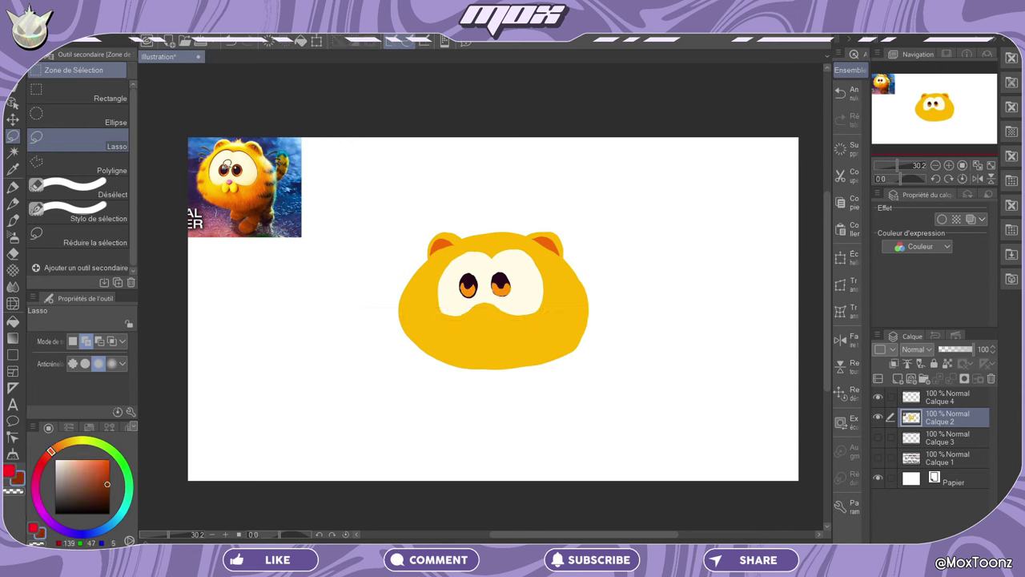
{"action": "left_click", "coordinate": [230, 166], "text": "alt"}
{"action": "left_click", "coordinate": [470, 273], "text": "alt"}
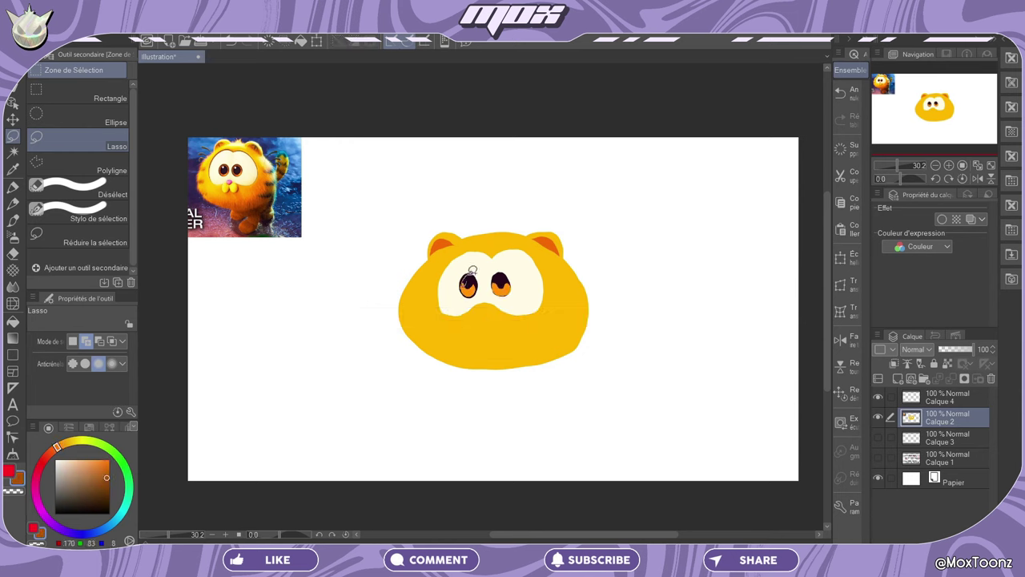
{"action": "key", "text": "ctrl+z"}
{"action": "key", "text": "ctrl+y"}
{"action": "key", "text": "ctrl+z"}
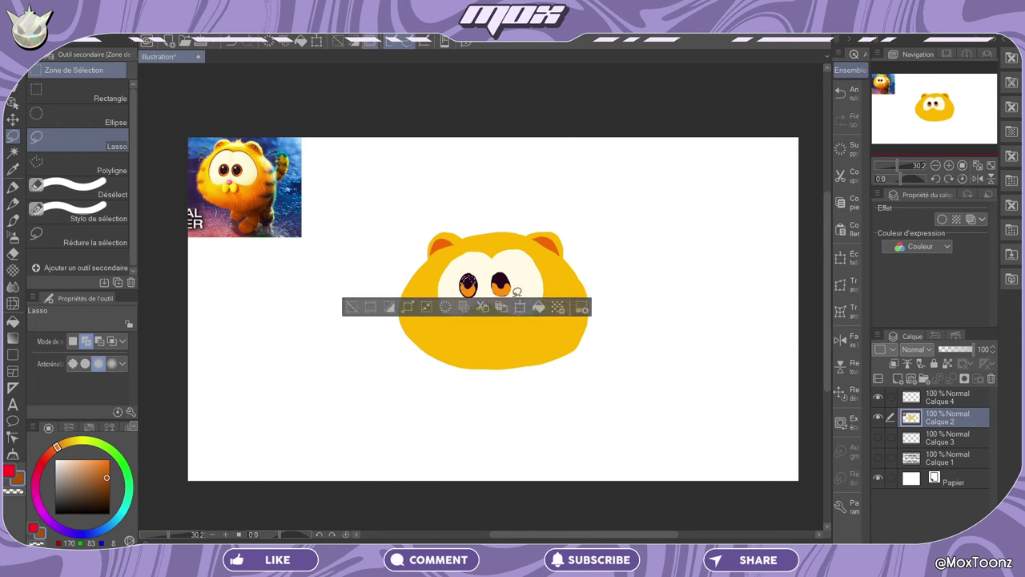
{"action": "key", "text": "ctrl+y"}
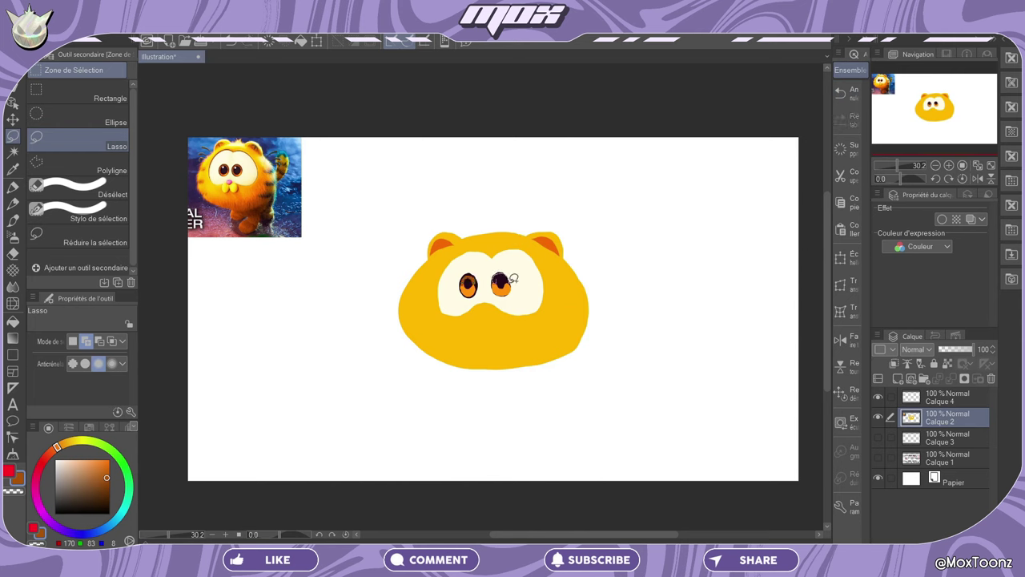
{"action": "left_click_drag", "start_coordinate": [513, 278], "coordinate": [506, 276]}
{"action": "key", "text": "ctrl+d"}
Step: Add a small pale cream highlight to the eye
{"action": "left_click", "coordinate": [241, 166], "text": "alt"}
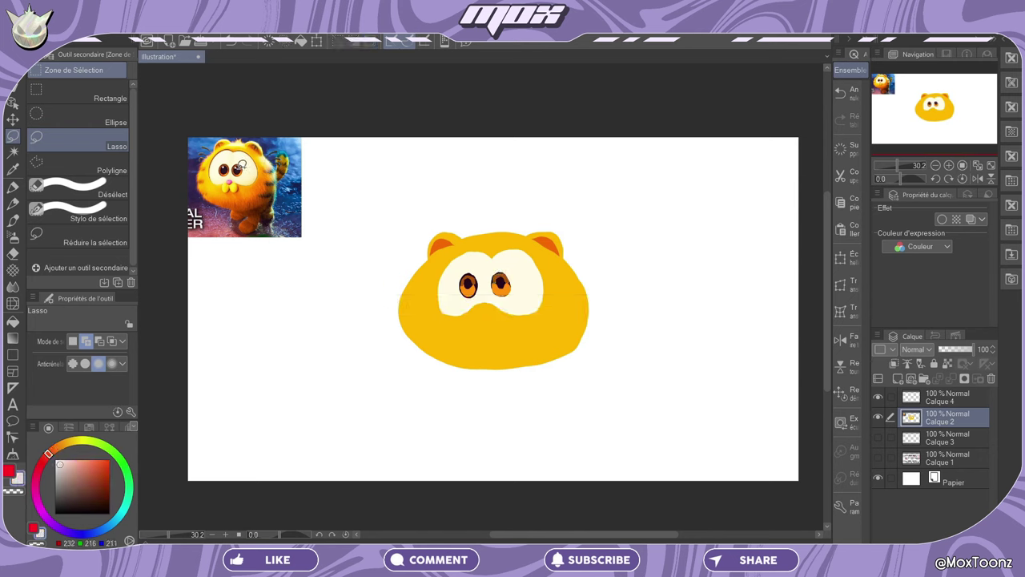
{"action": "left_click", "coordinate": [247, 155], "text": "alt"}
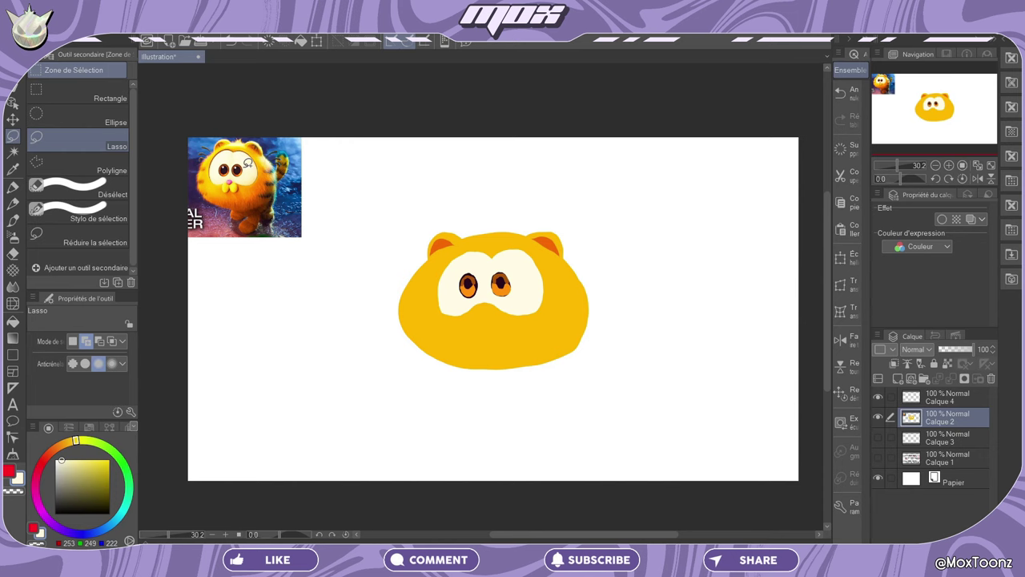
{"action": "left_click_drag", "start_coordinate": [496, 264], "coordinate": [482, 275]}
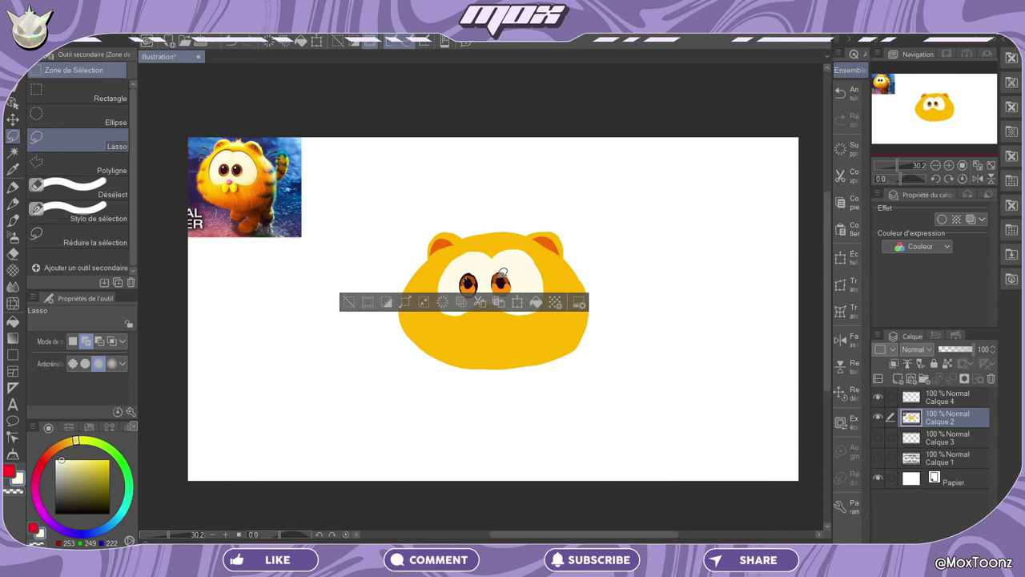
{"action": "left_click", "coordinate": [375, 293]}
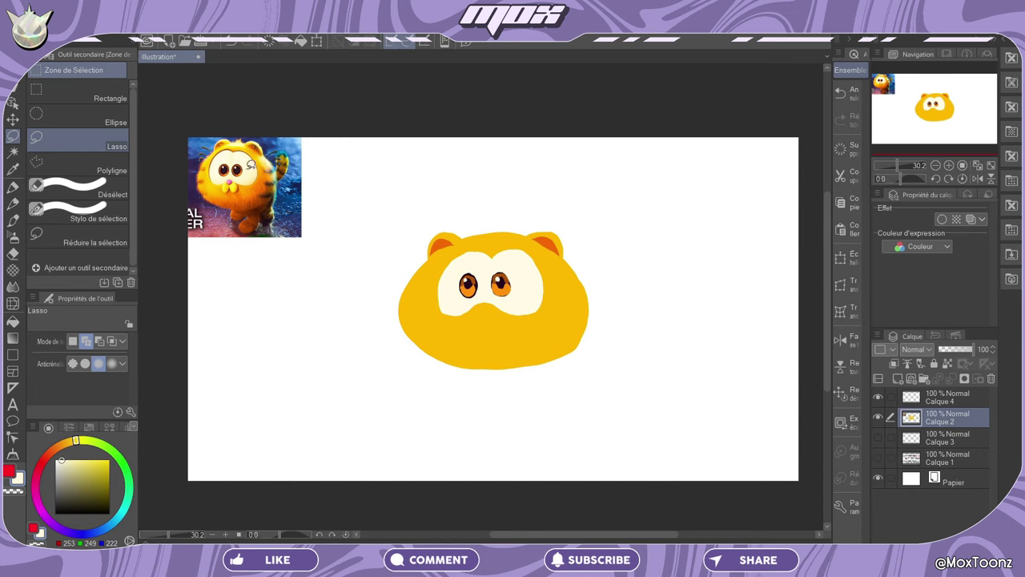
{"action": "left_click", "coordinate": [225, 140], "text": "alt"}
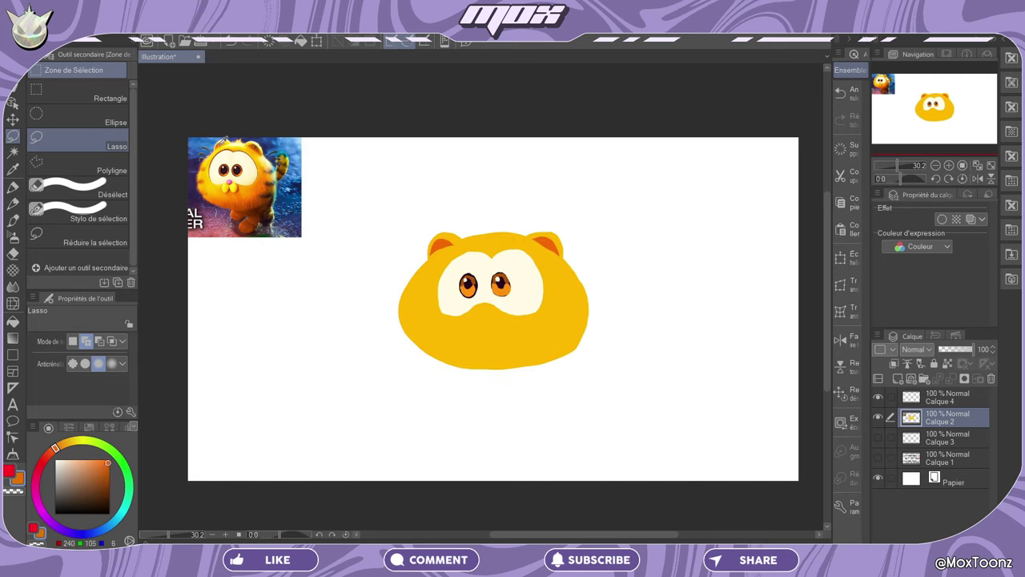
{"action": "left_click", "coordinate": [225, 140], "text": "alt"}
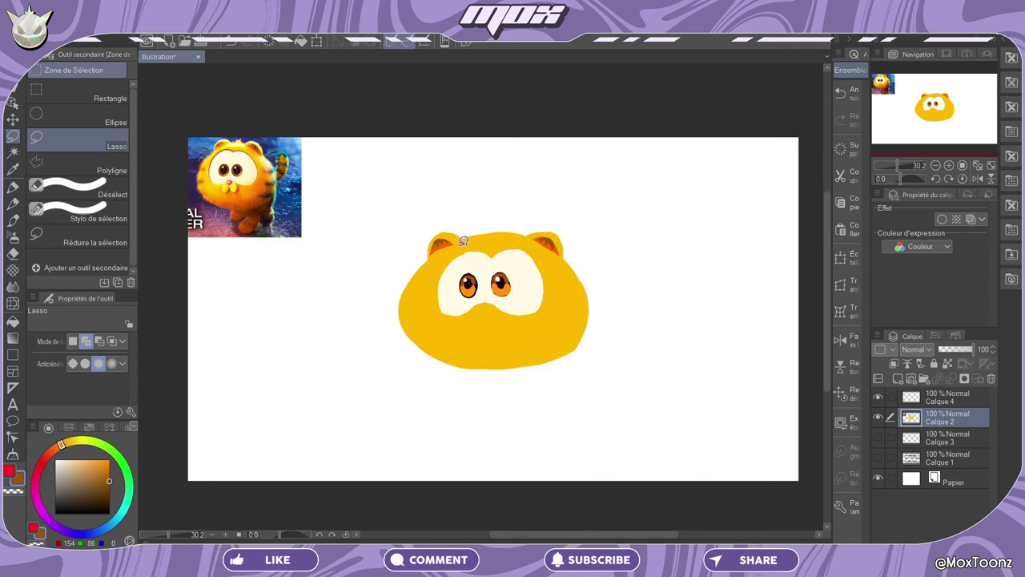
Step: Retrace the face area and refill it cream
{"action": "left_click", "coordinate": [464, 303], "text": "alt"}
{"action": "mouse_move", "coordinate": [465, 311]}
{"action": "left_mouse_down"}
{"action": "mouse_move", "coordinate": [535, 304]}
{"action": "mouse_move", "coordinate": [455, 269]}
{"action": "left_mouse_up"}
{"action": "left_click", "coordinate": [392, 338]}
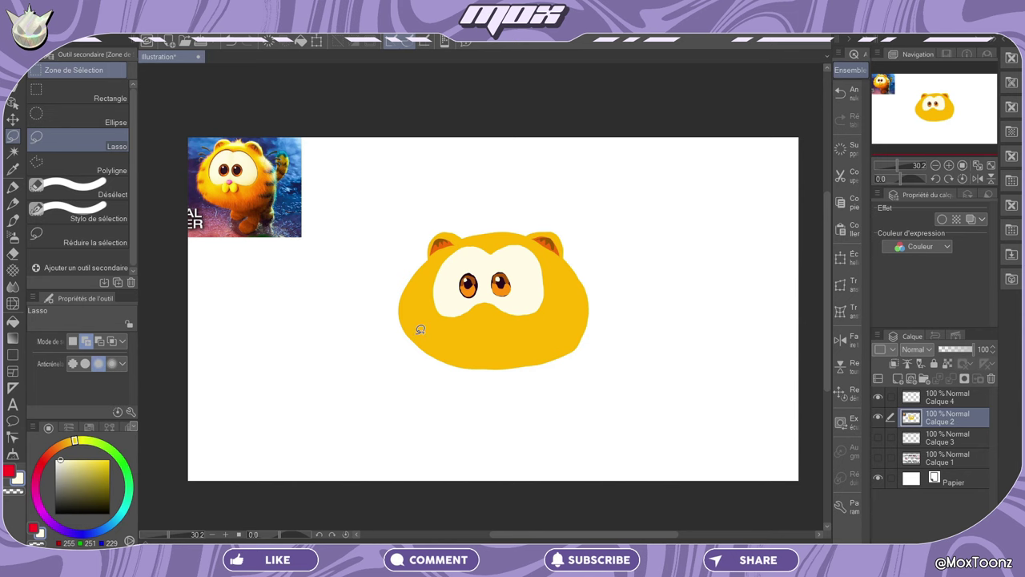
Step: Add jagged orange fur stripes on the left and right sides of the head
{"action": "left_click", "coordinate": [205, 169], "text": "alt"}
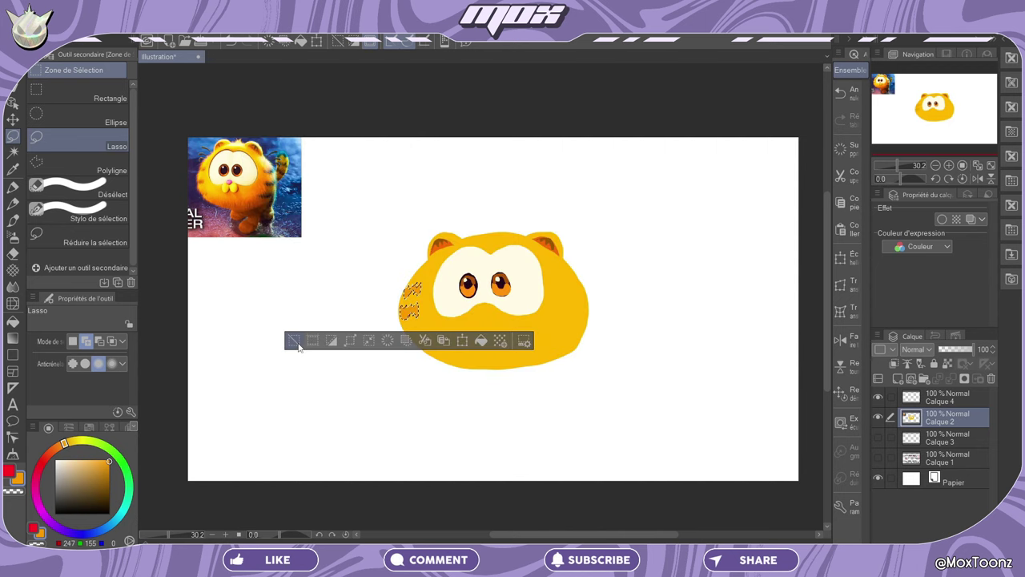
{"action": "left_click", "coordinate": [415, 333]}
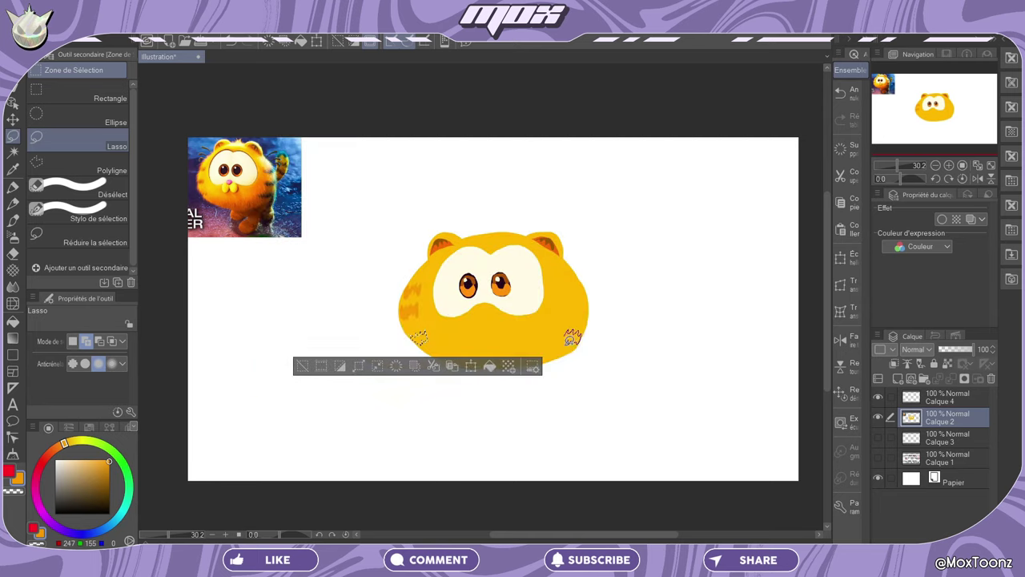
{"action": "mouse_move", "coordinate": [565, 330]}
{"action": "left_mouse_down"}
{"action": "mouse_move", "coordinate": [585, 344]}
{"action": "mouse_move", "coordinate": [591, 310]}
{"action": "mouse_move", "coordinate": [577, 312]}
{"action": "mouse_move", "coordinate": [570, 282]}
{"action": "left_mouse_up"}
{"action": "left_click", "coordinate": [389, 355]}
{"action": "left_click", "coordinate": [464, 340]}
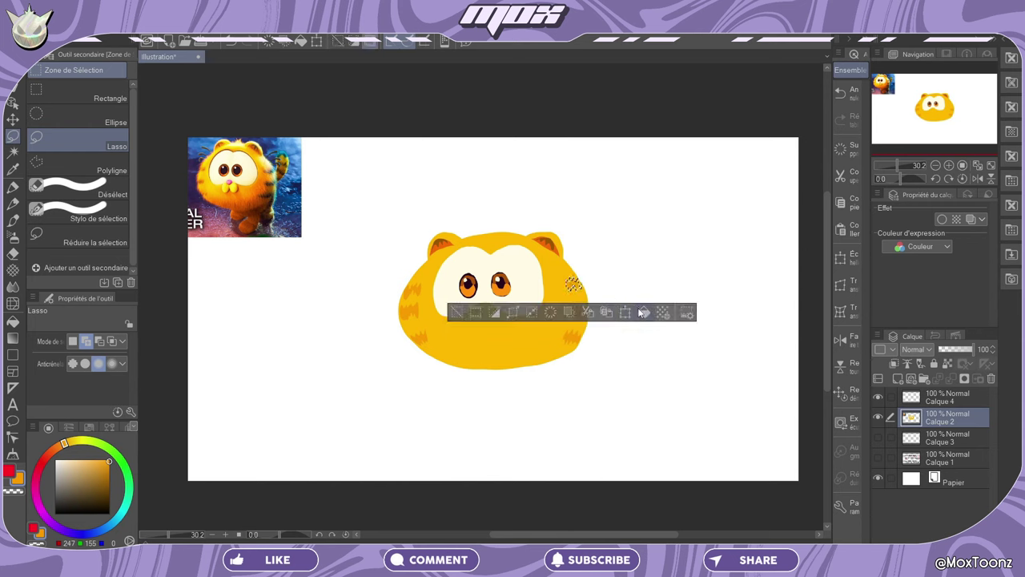
{"action": "left_click", "coordinate": [453, 311]}
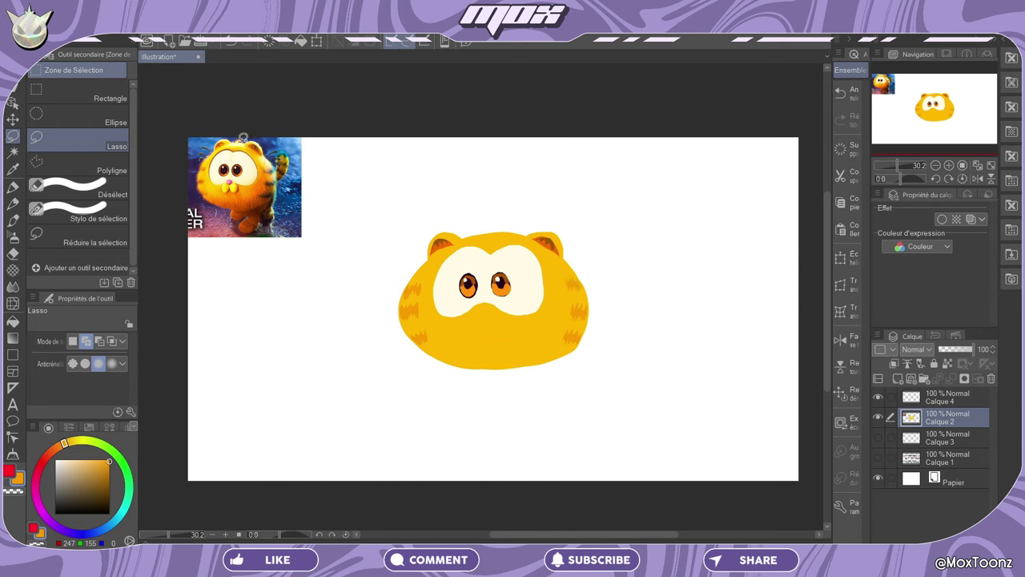
Step: Lasso a tuft on top of the head and fill it pale yellow
{"action": "left_click", "coordinate": [243, 138], "text": "alt"}
{"action": "left_click_drag", "start_coordinate": [507, 230], "coordinate": [484, 234]}
{"action": "left_click", "coordinate": [541, 258]}
{"action": "left_click", "coordinate": [405, 260]}
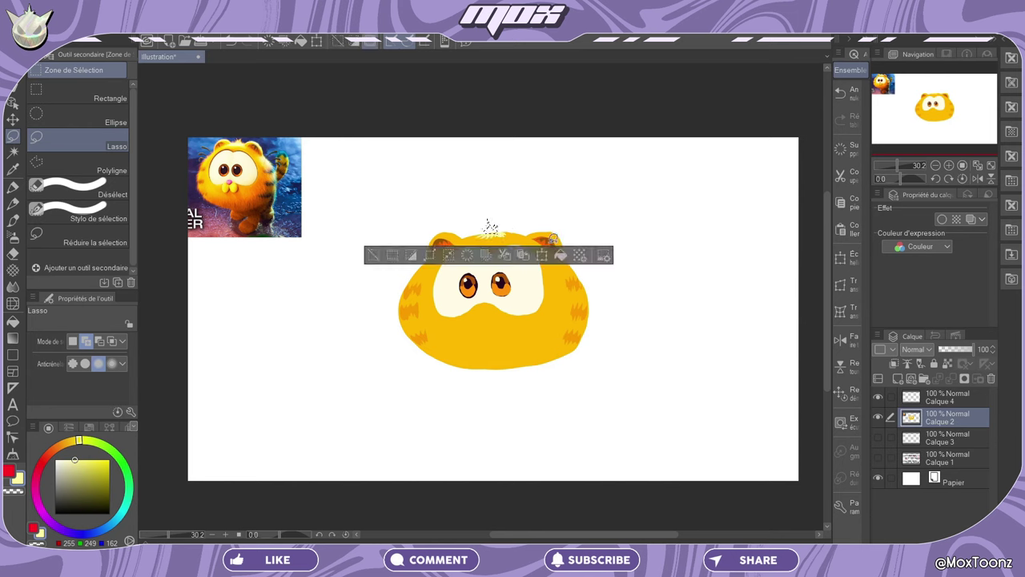
Step: Finish the pale yellow head tuft and add a saturated yellow patch near the right eye
{"action": "left_click", "coordinate": [564, 254]}
{"action": "left_click", "coordinate": [383, 248]}
{"action": "left_click", "coordinate": [273, 157], "text": "alt"}
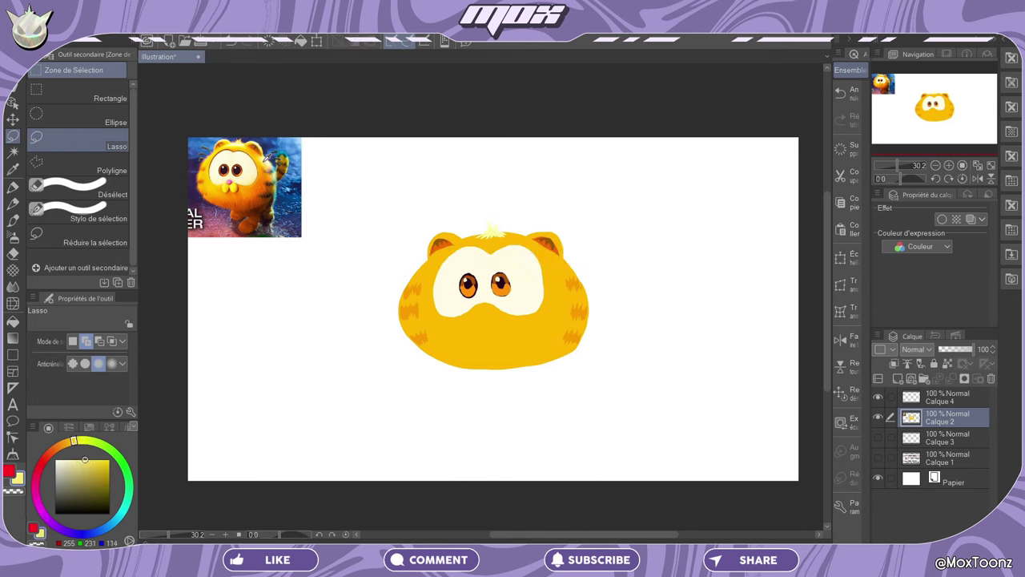
{"action": "left_click_drag", "start_coordinate": [551, 263], "coordinate": [575, 271]}
{"action": "key", "text": "alt+BackSpace"}
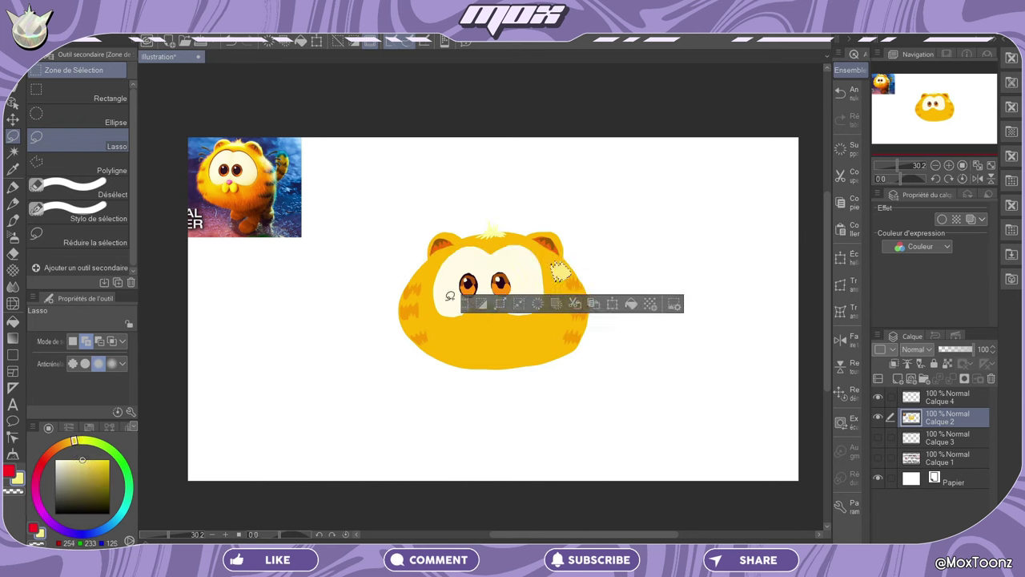
{"action": "left_click", "coordinate": [448, 296]}
Step: Fill a jagged orange fur band along the bottom of the head
{"action": "left_click", "coordinate": [237, 204], "text": "alt"}
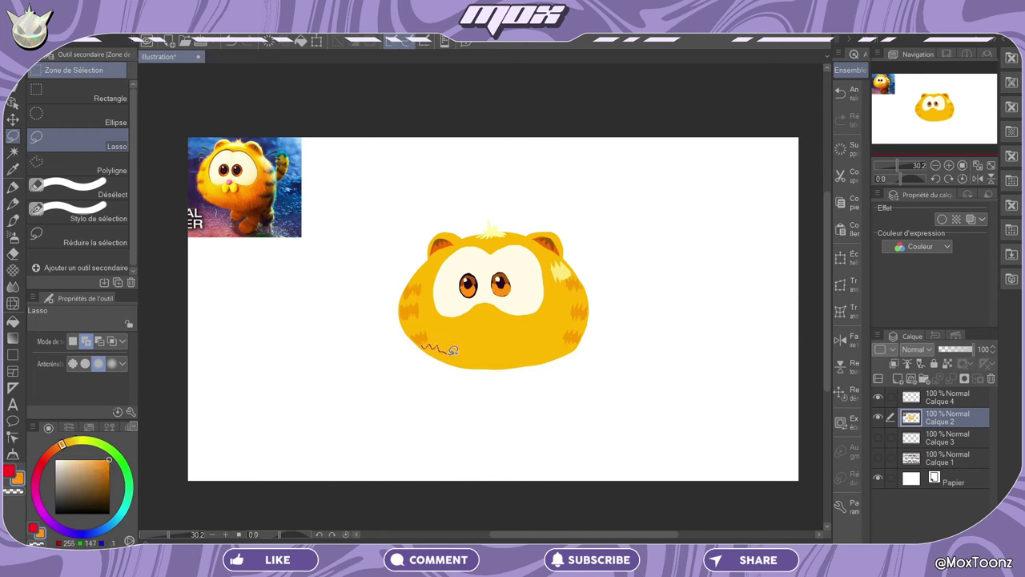
{"action": "mouse_move", "coordinate": [476, 350]}
{"action": "left_mouse_down"}
{"action": "mouse_move", "coordinate": [556, 342]}
{"action": "mouse_move", "coordinate": [522, 362]}
{"action": "left_mouse_up"}
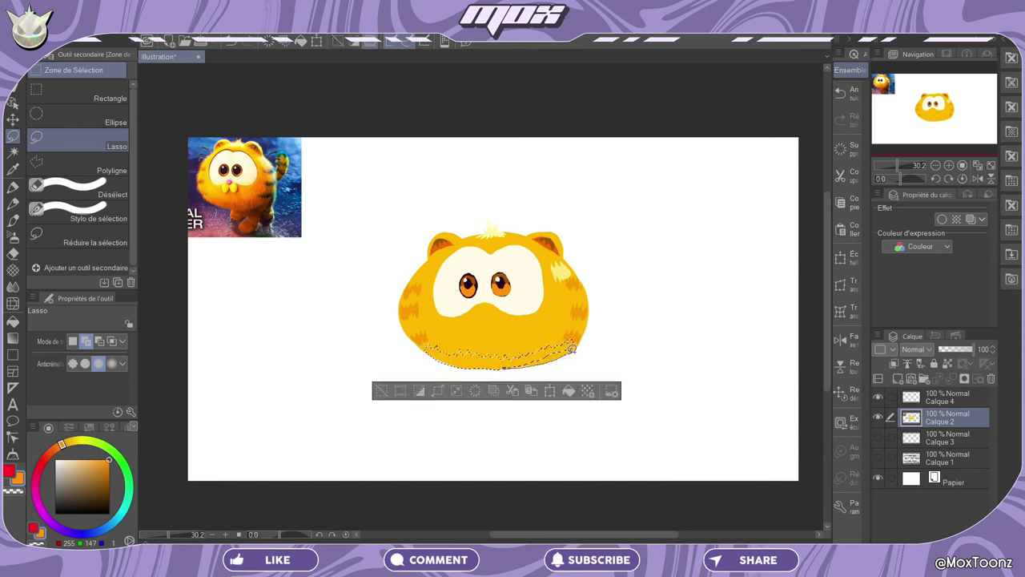
{"action": "key", "text": "alt+BackSpace"}
{"action": "left_click", "coordinate": [393, 391]}
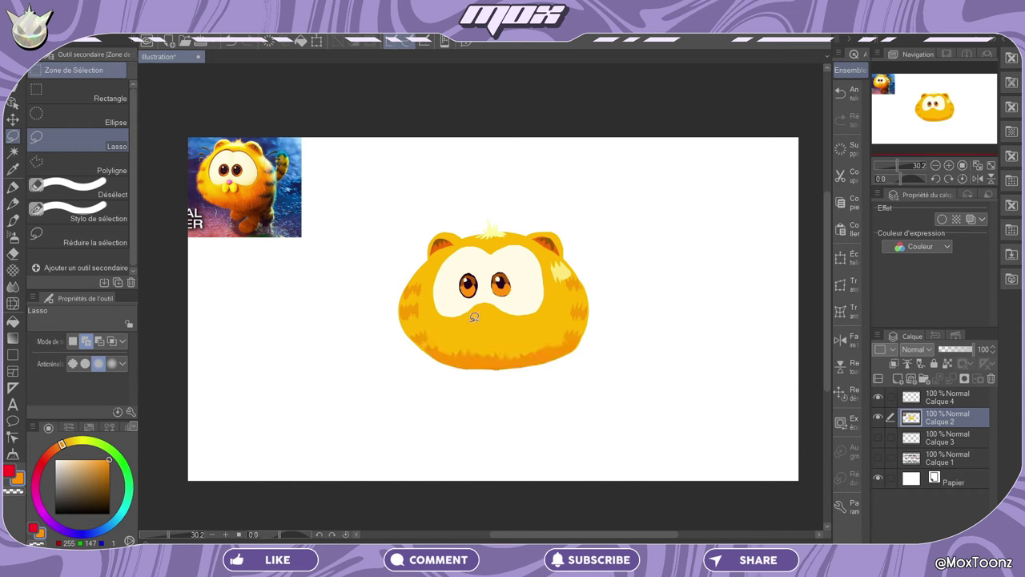
{"action": "left_click", "coordinate": [231, 183], "text": "alt"}
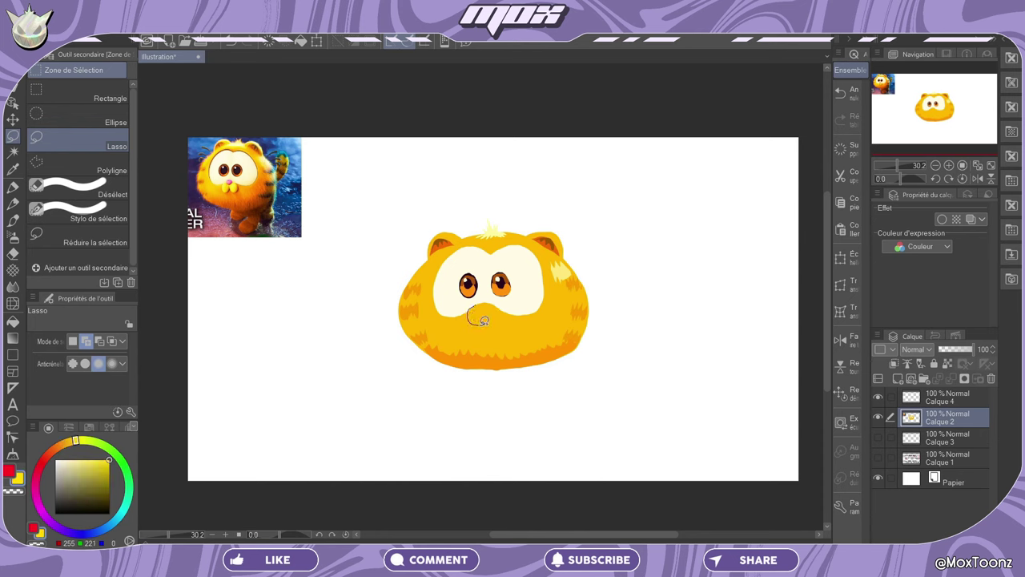
Step: Fill the muzzle below the eyes yellow
{"action": "left_click_drag", "start_coordinate": [490, 314], "coordinate": [476, 307]}
{"action": "key", "text": "alt+BackSpace"}
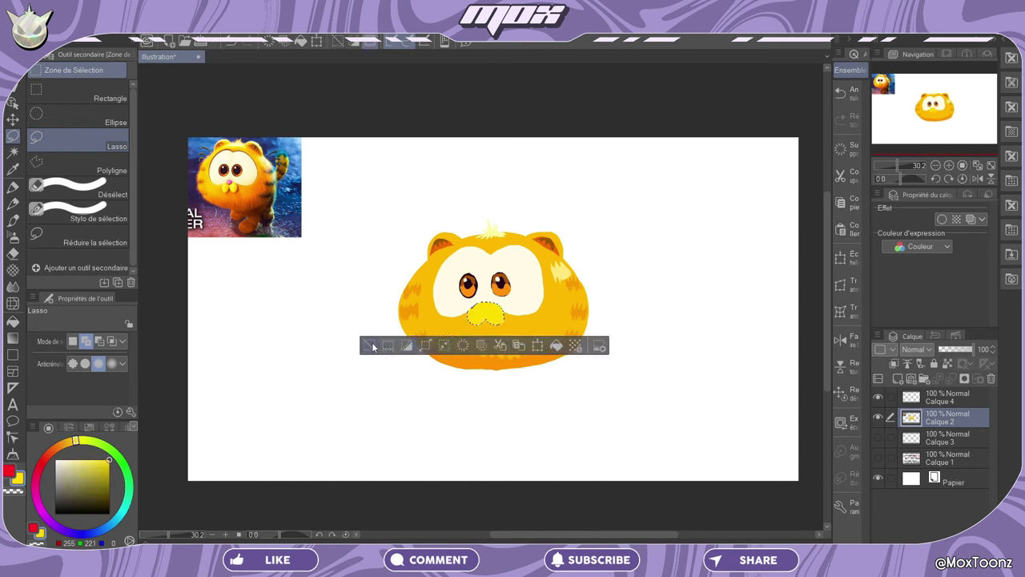
{"action": "key", "text": "ctrl+d"}
Step: Lasso the nose and fill it light pink
{"action": "left_click", "coordinate": [232, 181], "text": "alt"}
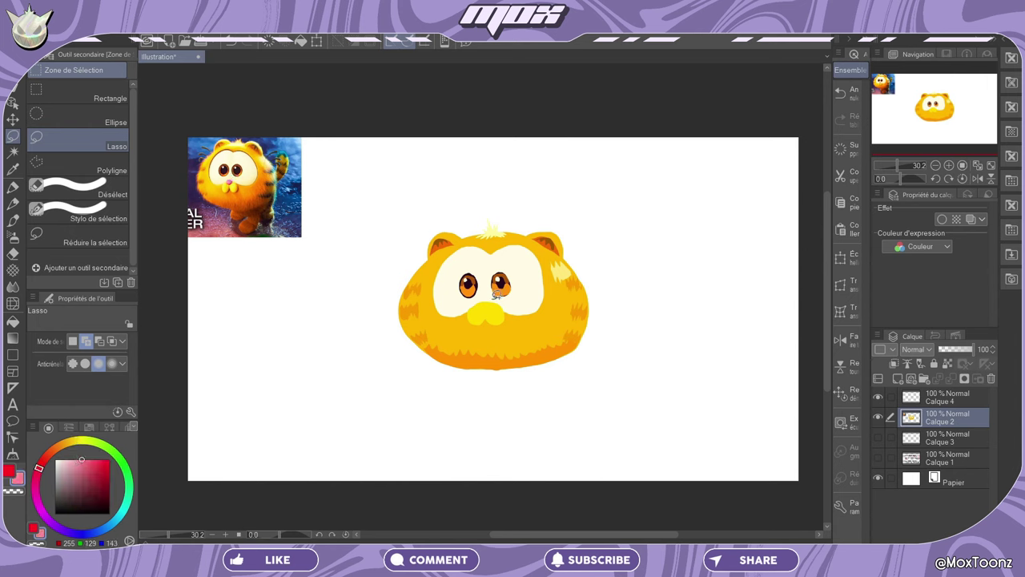
{"action": "left_click_drag", "start_coordinate": [488, 294], "coordinate": [496, 302]}
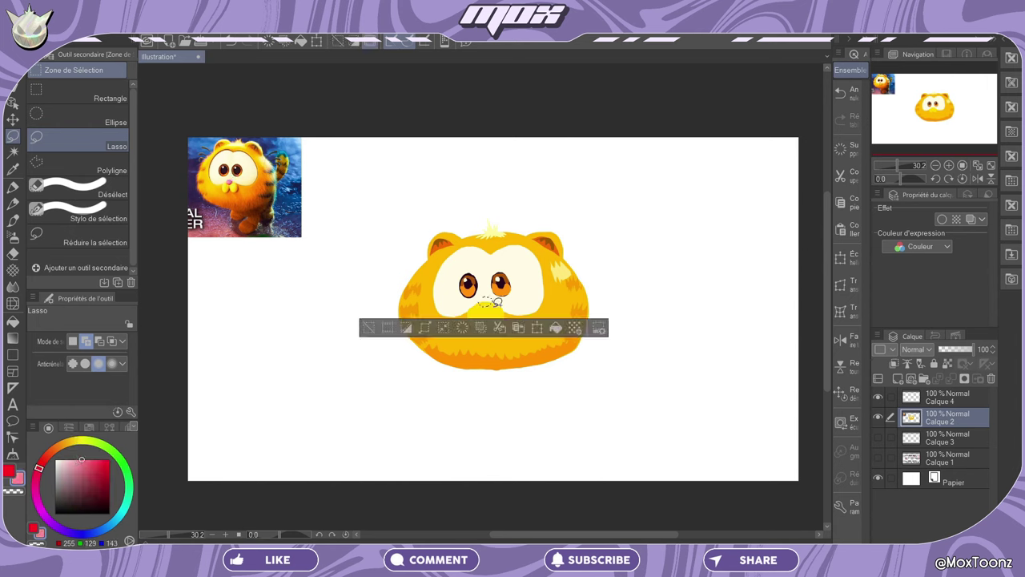
{"action": "left_click", "coordinate": [554, 330]}
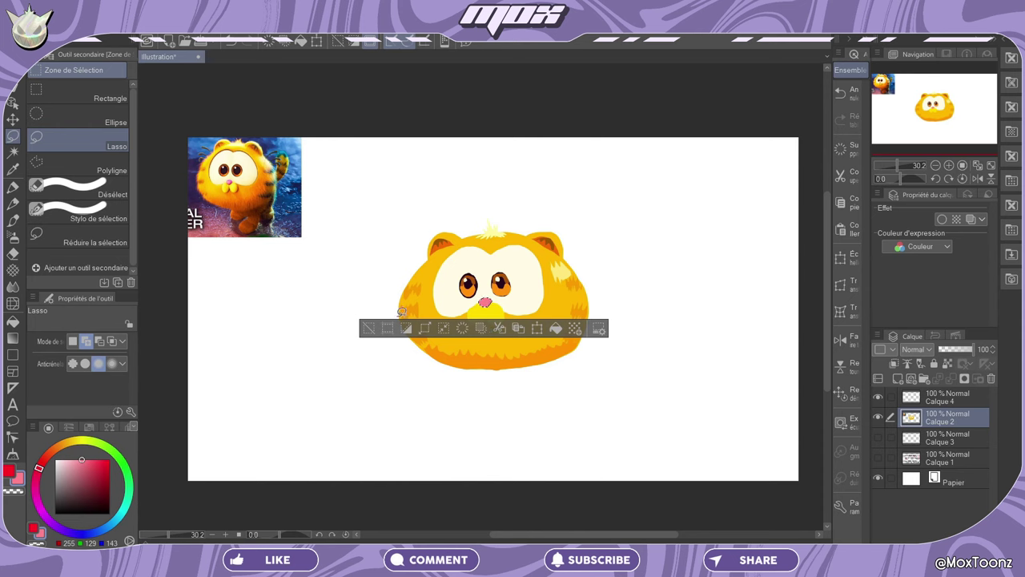
{"action": "left_click", "coordinate": [375, 328]}
{"action": "left_click", "coordinate": [237, 179], "text": "alt"}
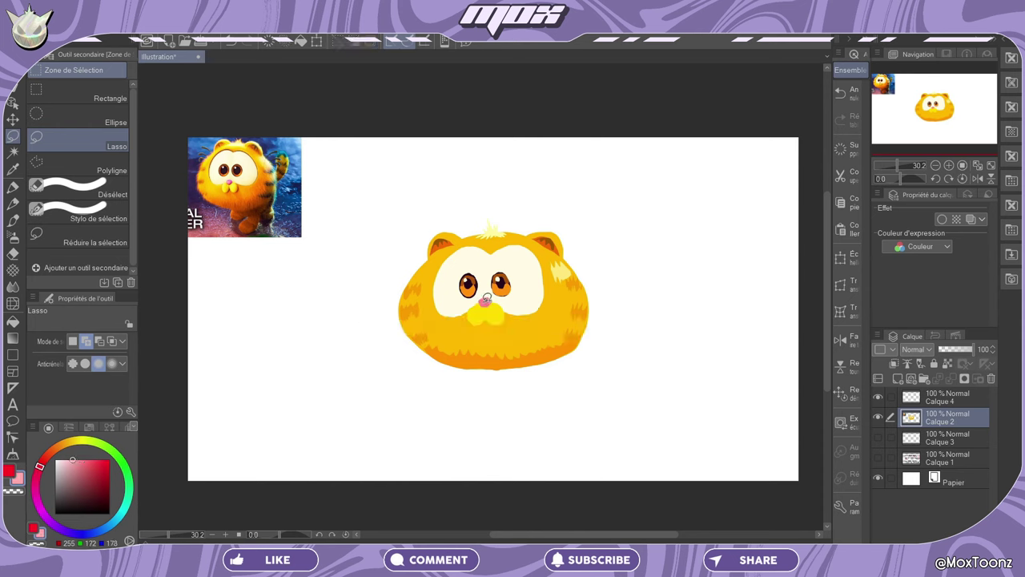
{"action": "left_click_drag", "start_coordinate": [484, 298], "coordinate": [498, 300]}
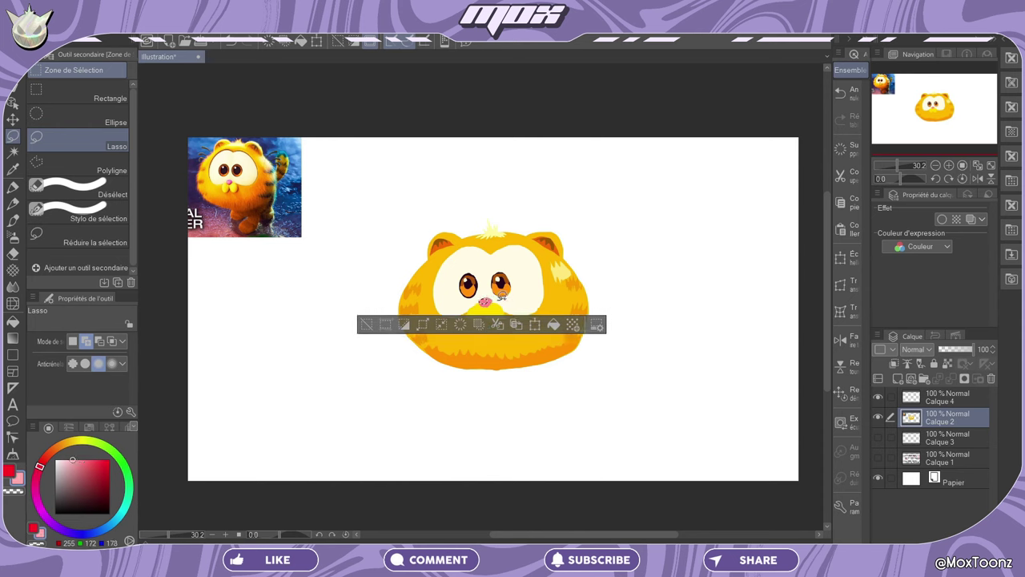
{"action": "left_click", "coordinate": [535, 324]}
{"action": "key", "text": "ctrl+d"}
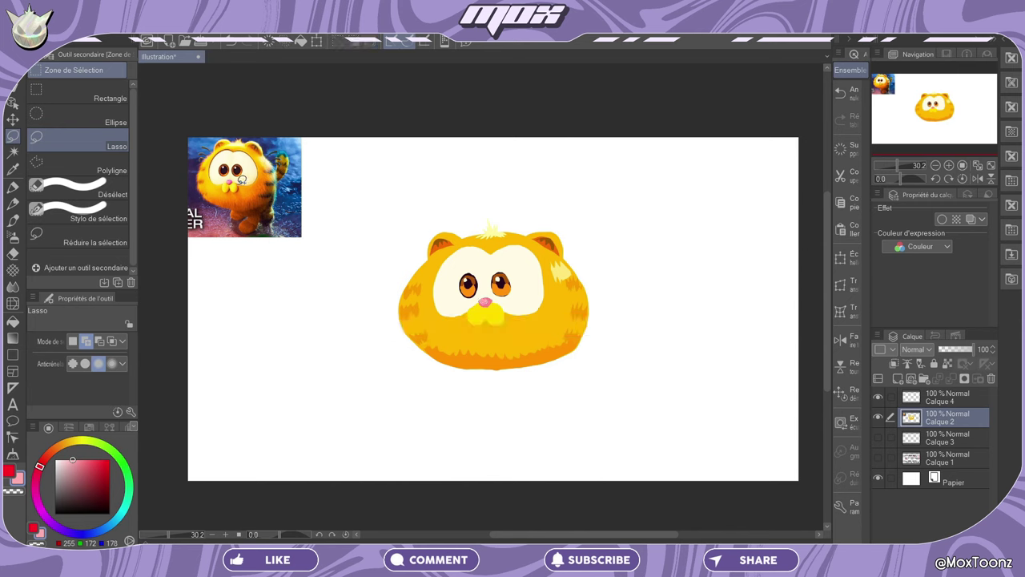
Step: Add a brown mouth under the nose and fill the muzzle below it yellow-orange
{"action": "left_click", "coordinate": [235, 185]}
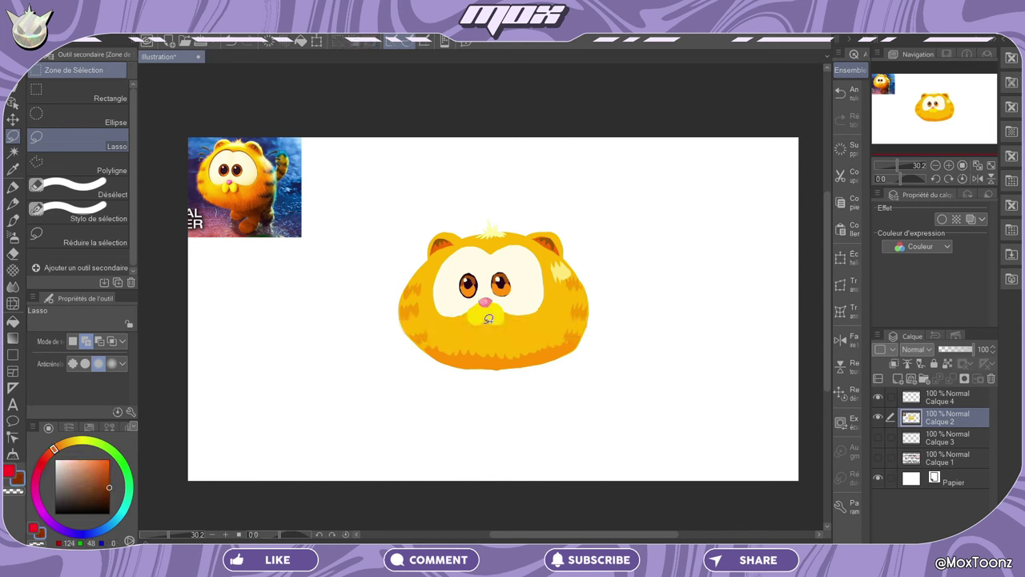
{"action": "left_click_drag", "start_coordinate": [497, 319], "coordinate": [482, 329]}
{"action": "key", "text": "ctrl+d"}
{"action": "left_click", "coordinate": [488, 319], "text": "alt"}
{"action": "key", "text": "ctrl+d"}
{"action": "key", "text": "ctrl+d"}
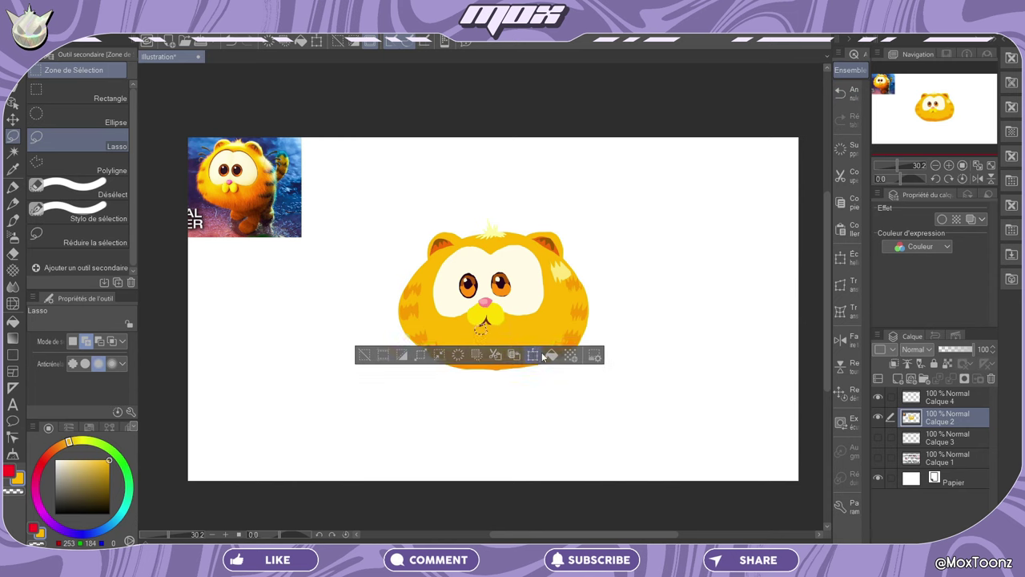
{"action": "key", "text": "ctrl+d"}
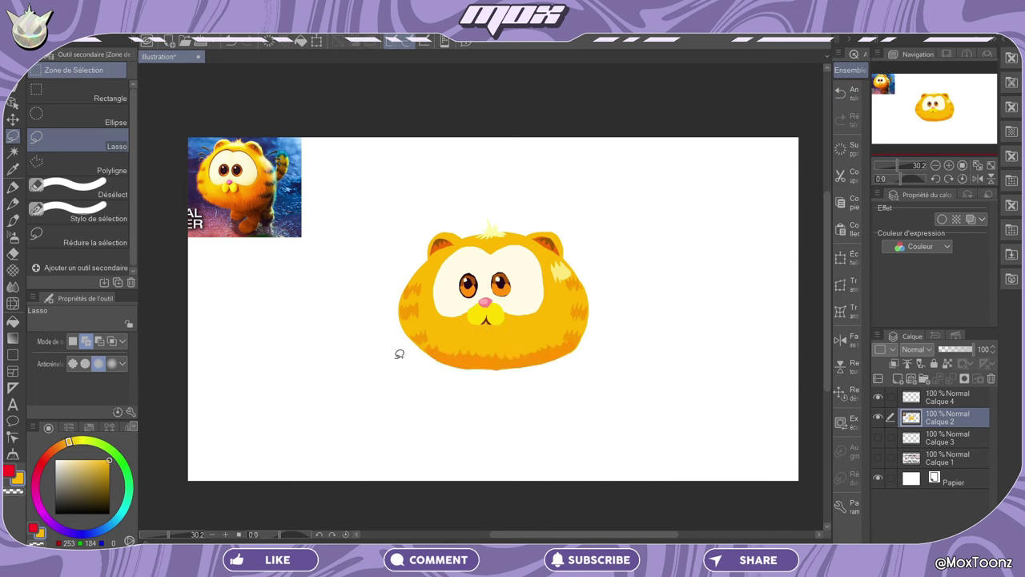
Step: Fill dark brown whiskers beside the right and left ears
{"action": "left_click_drag", "start_coordinate": [288, 200], "coordinate": [209, 145]}
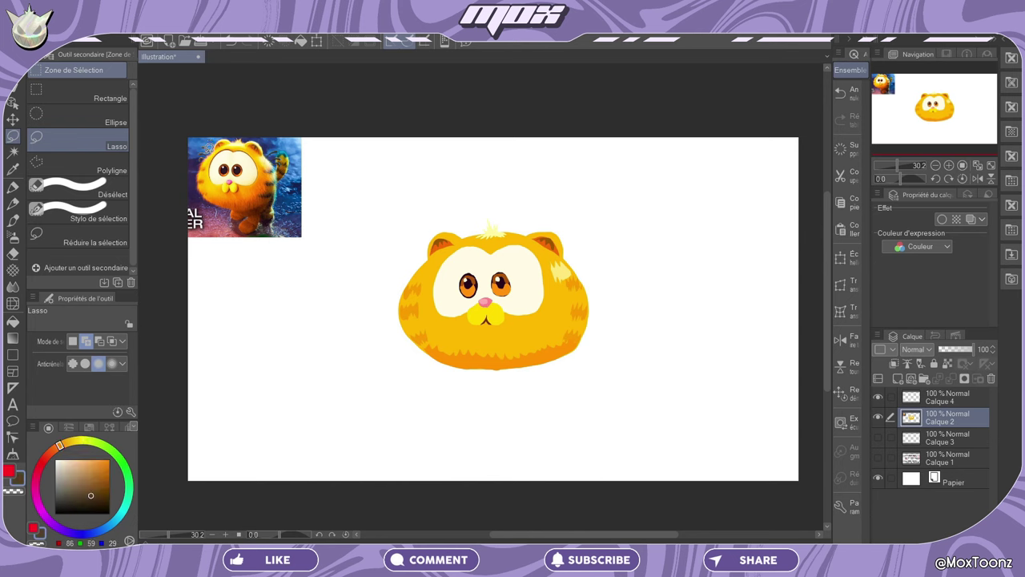
{"action": "mouse_move", "coordinate": [576, 260]}
{"action": "left_mouse_down"}
{"action": "mouse_move", "coordinate": [605, 260]}
{"action": "mouse_move", "coordinate": [610, 280]}
{"action": "left_mouse_up"}
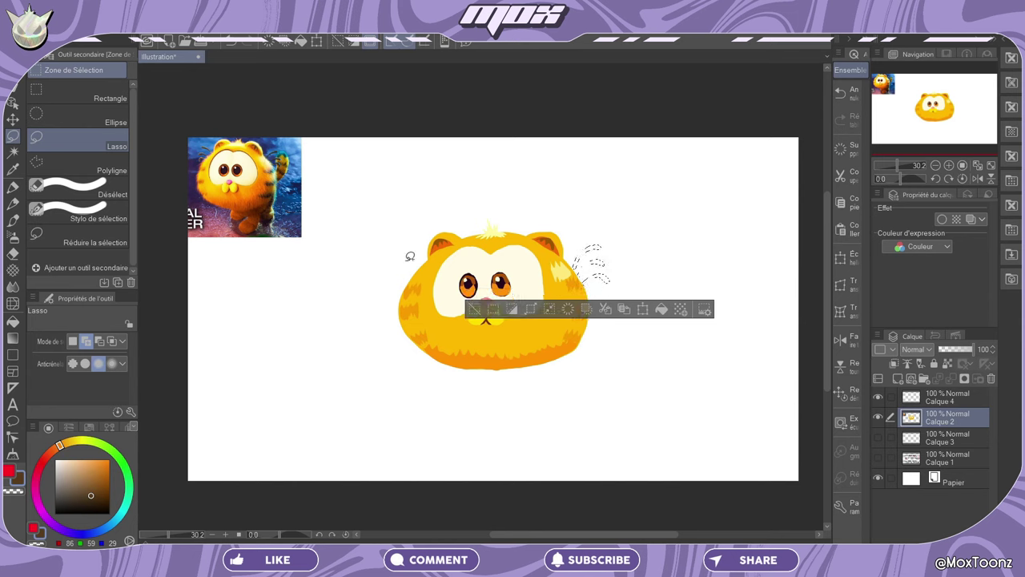
{"action": "mouse_move", "coordinate": [398, 254]}
{"action": "left_mouse_down"}
{"action": "mouse_move", "coordinate": [421, 262]}
{"action": "mouse_move", "coordinate": [392, 289]}
{"action": "left_mouse_up"}
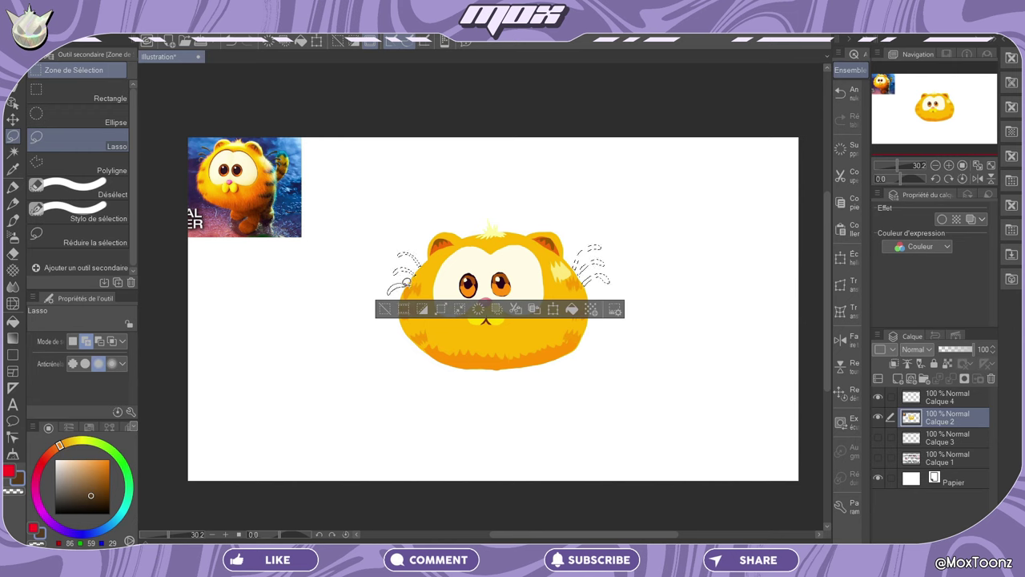
{"action": "key", "text": "alt+Delete"}
{"action": "key", "text": "ctrl+d"}
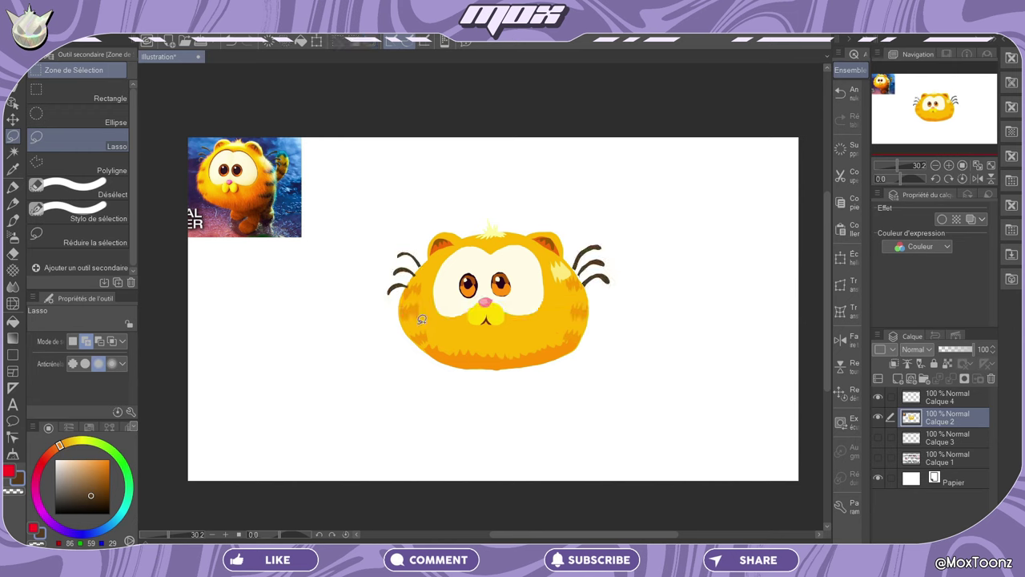
Step: Add dark reddish-brown stripes on the right side with an orange patch below
{"action": "left_click", "coordinate": [276, 190], "text": "alt"}
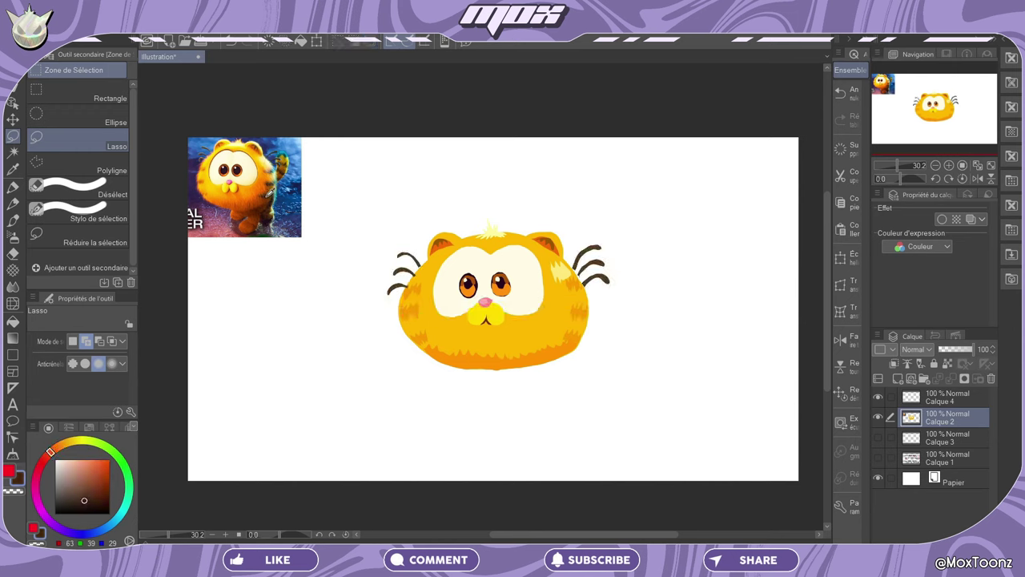
{"action": "left_click_drag", "start_coordinate": [558, 340], "coordinate": [585, 320]}
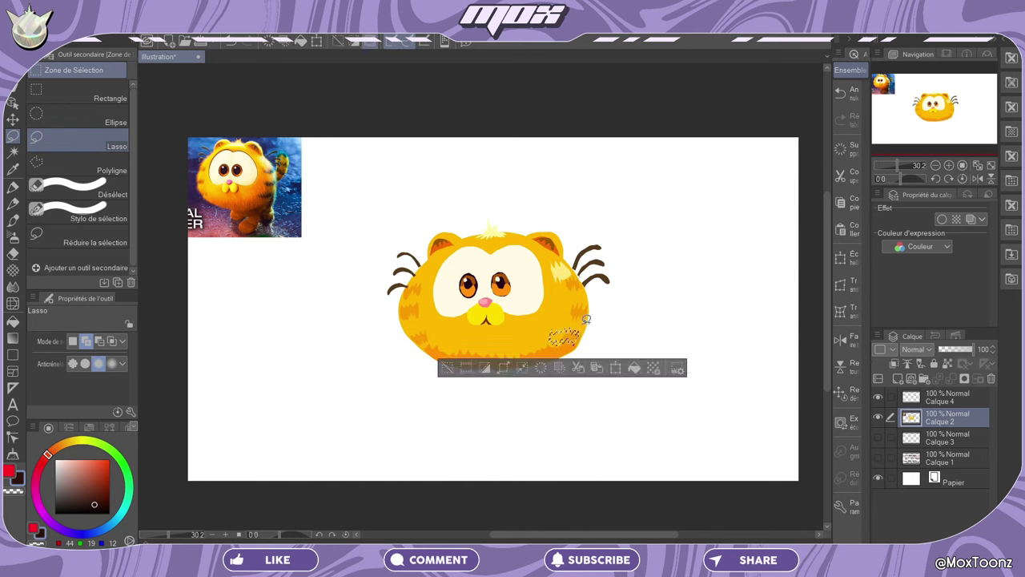
{"action": "key", "text": "alt+BackSpace"}
{"action": "key", "text": "ctrl+d"}
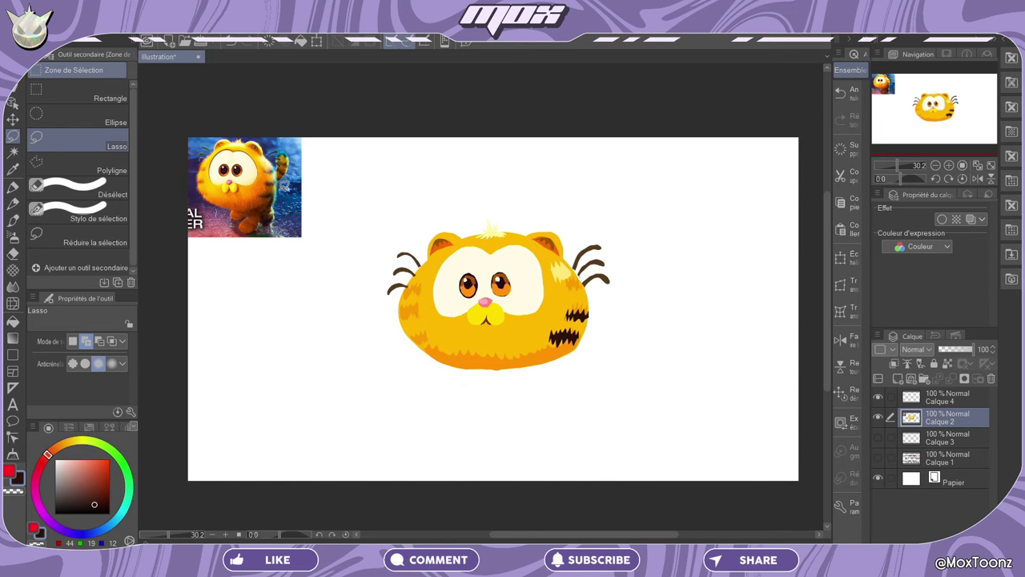
{"action": "left_click", "coordinate": [273, 188], "text": "alt"}
{"action": "mouse_move", "coordinate": [575, 341]}
{"action": "left_mouse_down"}
{"action": "mouse_move", "coordinate": [520, 365]}
{"action": "mouse_move", "coordinate": [573, 335]}
{"action": "mouse_move", "coordinate": [586, 359]}
{"action": "left_mouse_up"}
{"action": "left_click", "coordinate": [621, 390]}
{"action": "left_click", "coordinate": [435, 388]}
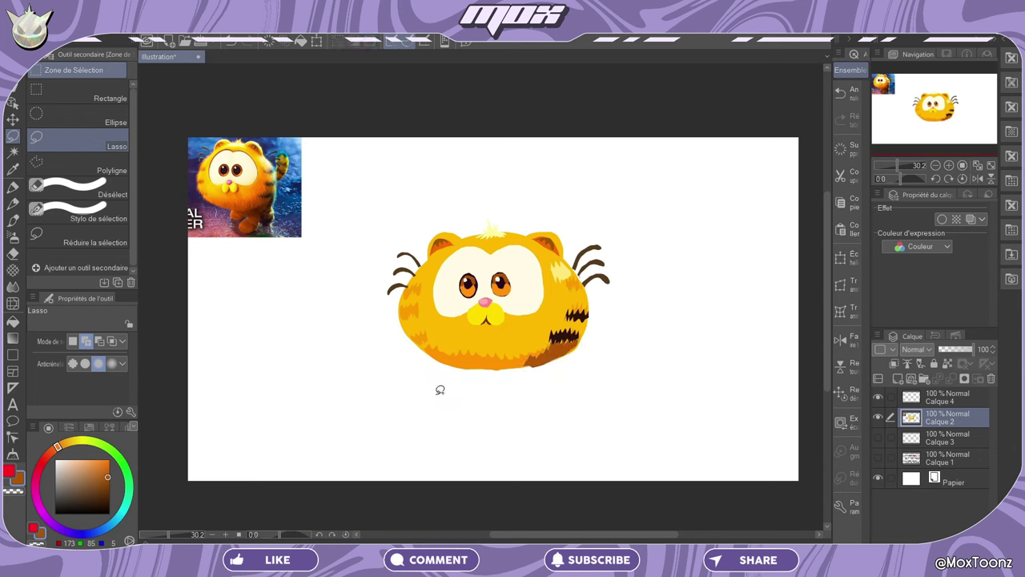
{"action": "left_click_drag", "start_coordinate": [585, 320], "coordinate": [578, 324]}
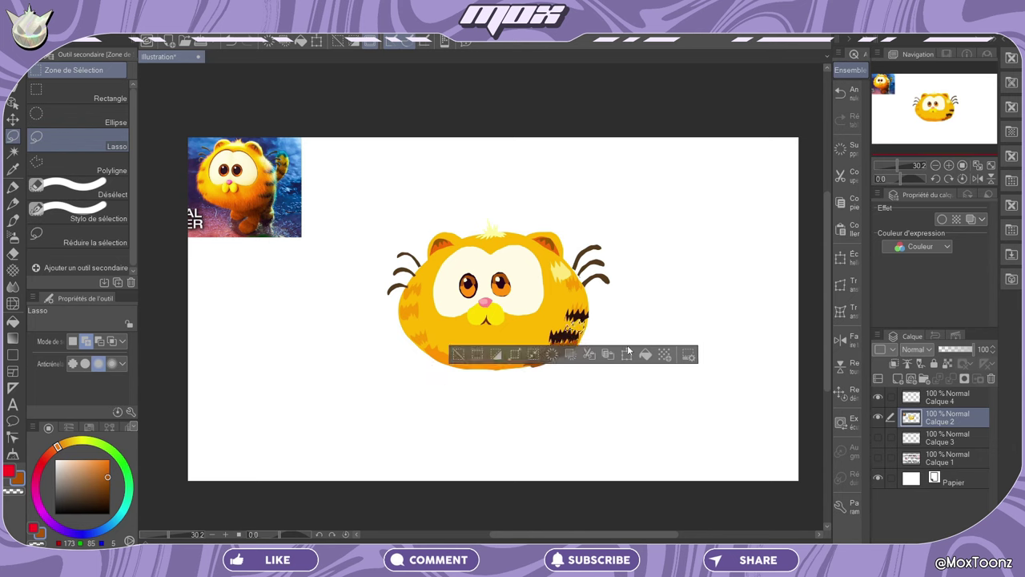
{"action": "left_click", "coordinate": [459, 355]}
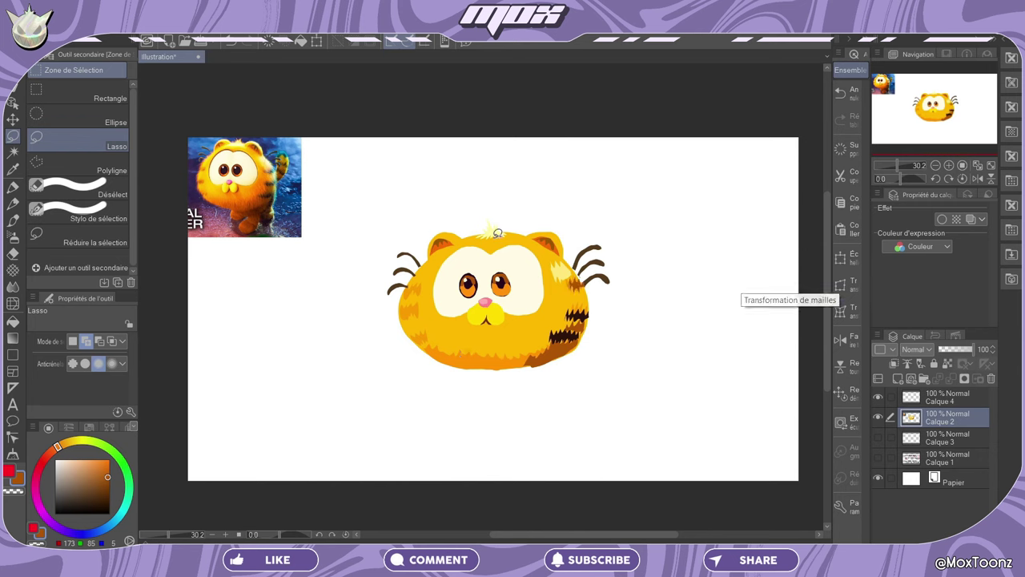
{"action": "left_click", "coordinate": [486, 232], "text": "alt"}
{"action": "left_click_drag", "start_coordinate": [503, 234], "coordinate": [498, 236]}
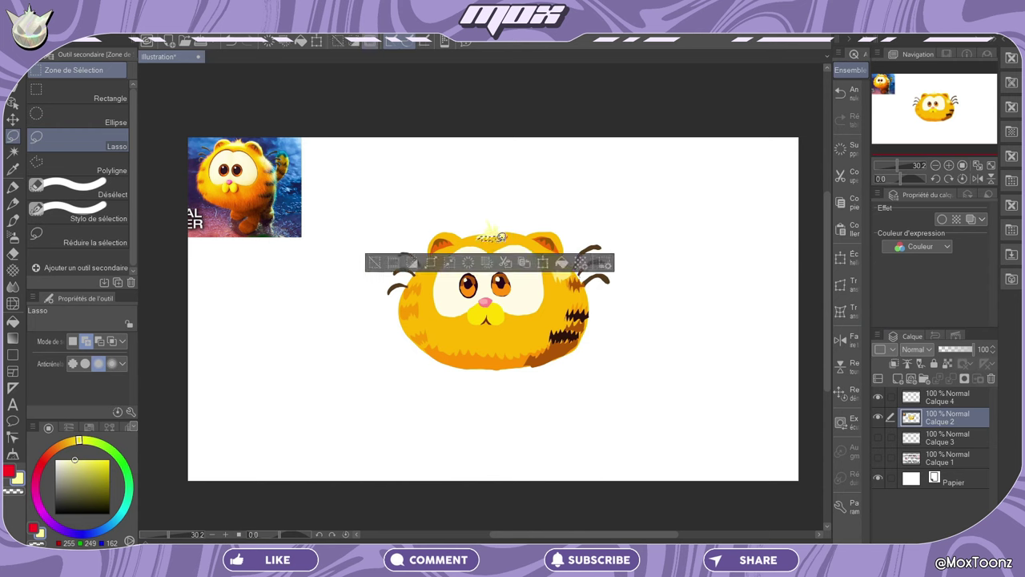
{"action": "left_click", "coordinate": [381, 257]}
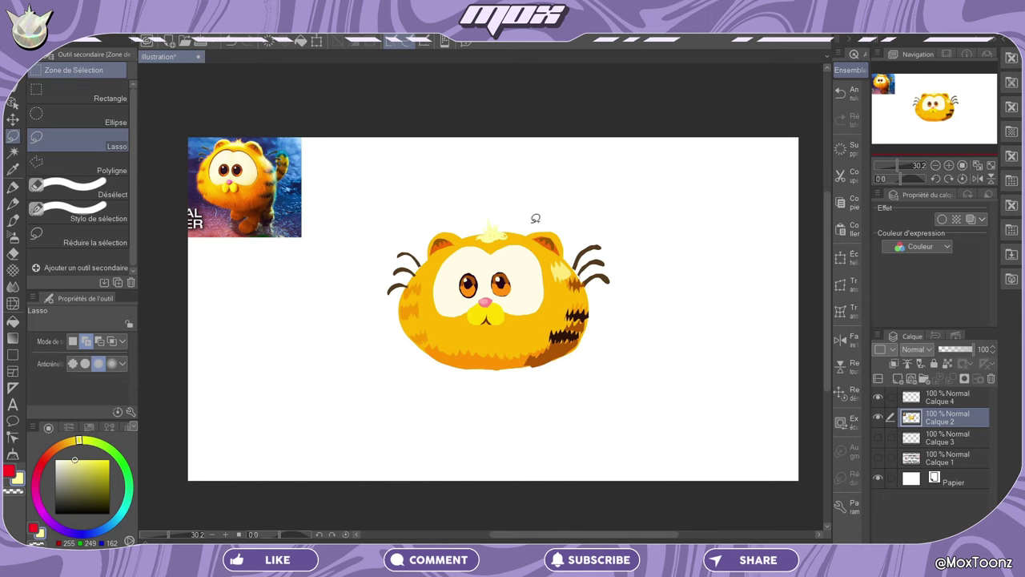
{"action": "left_click_drag", "start_coordinate": [557, 234], "coordinate": [554, 235]}
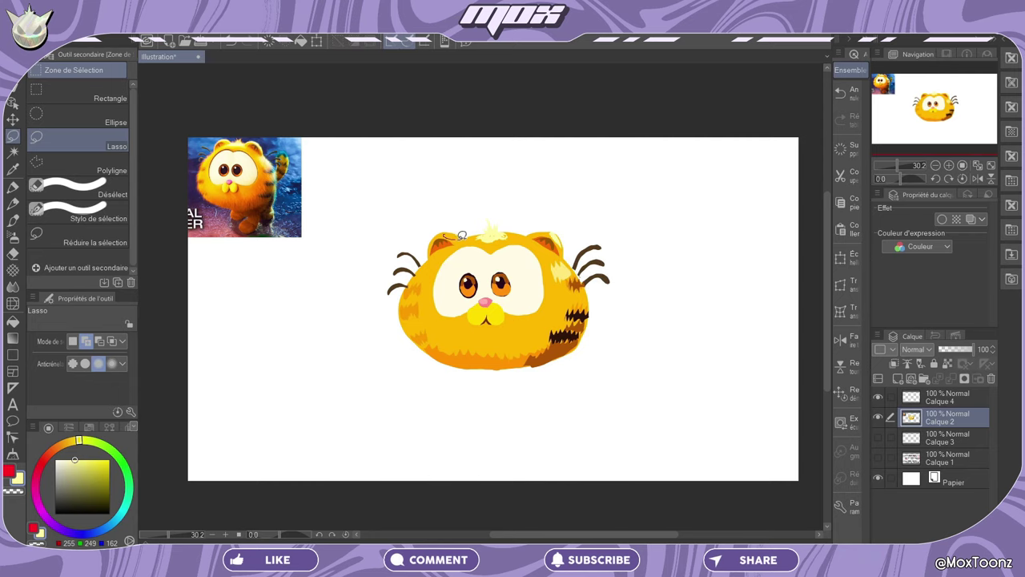
{"action": "left_click_drag", "start_coordinate": [450, 230], "coordinate": [471, 232]}
Step: Undo a stray stroke and fill an orange shading patch on the left cheek
{"action": "left_click_drag", "start_coordinate": [458, 230], "coordinate": [471, 235]}
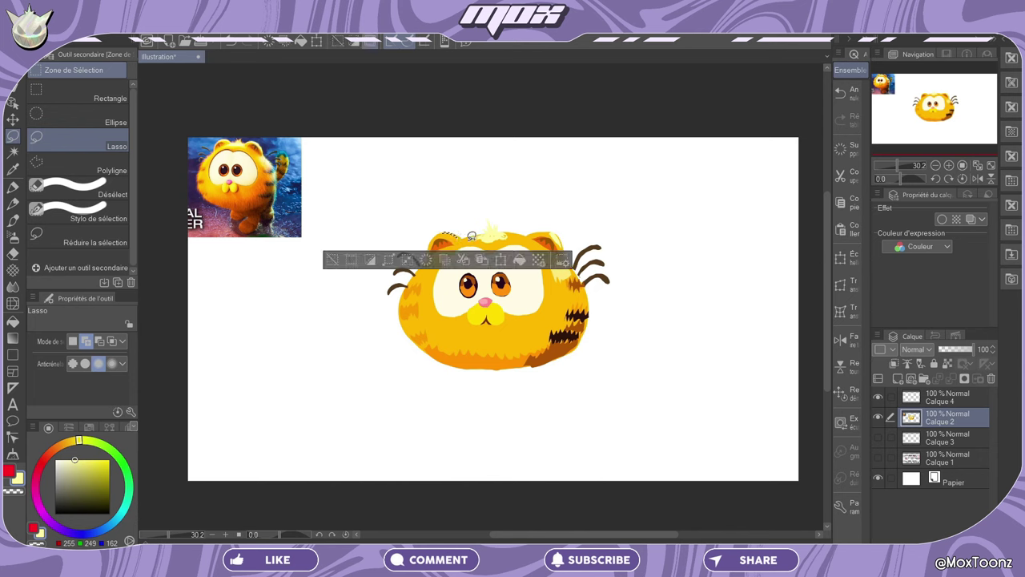
{"action": "left_click", "coordinate": [335, 260]}
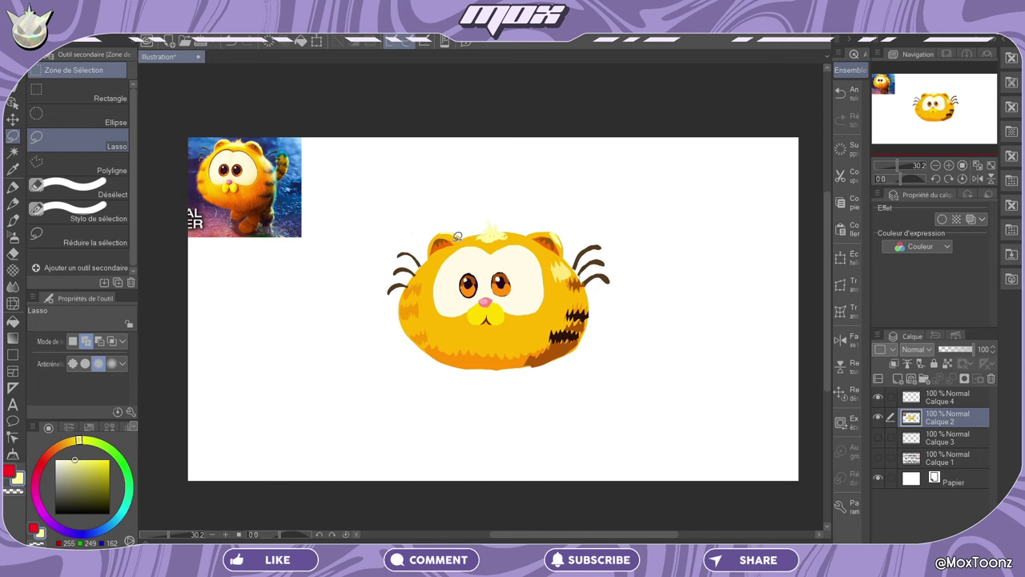
{"action": "mouse_move", "coordinate": [450, 232]}
{"action": "left_mouse_down"}
{"action": "mouse_move", "coordinate": [469, 235]}
{"action": "mouse_move", "coordinate": [412, 284]}
{"action": "left_mouse_up"}
{"action": "left_click", "coordinate": [316, 319]}
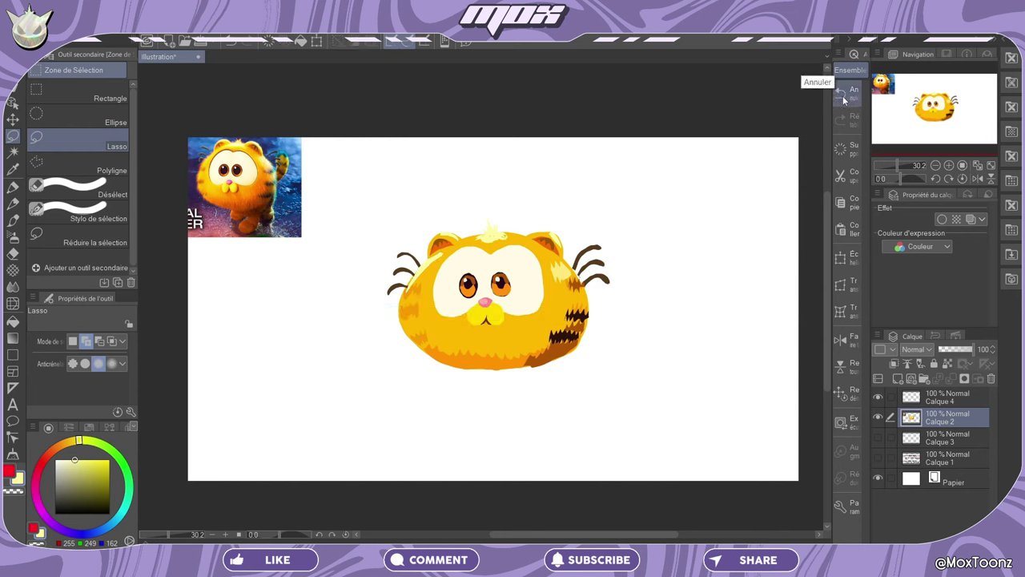
{"action": "left_click", "coordinate": [416, 285], "text": "alt"}
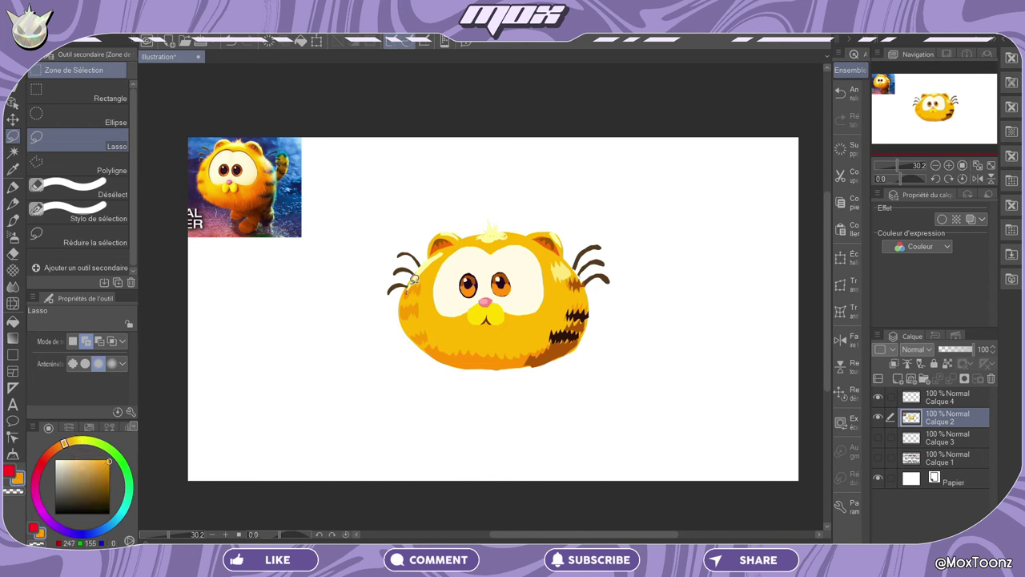
{"action": "left_click_drag", "start_coordinate": [420, 284], "coordinate": [413, 288]}
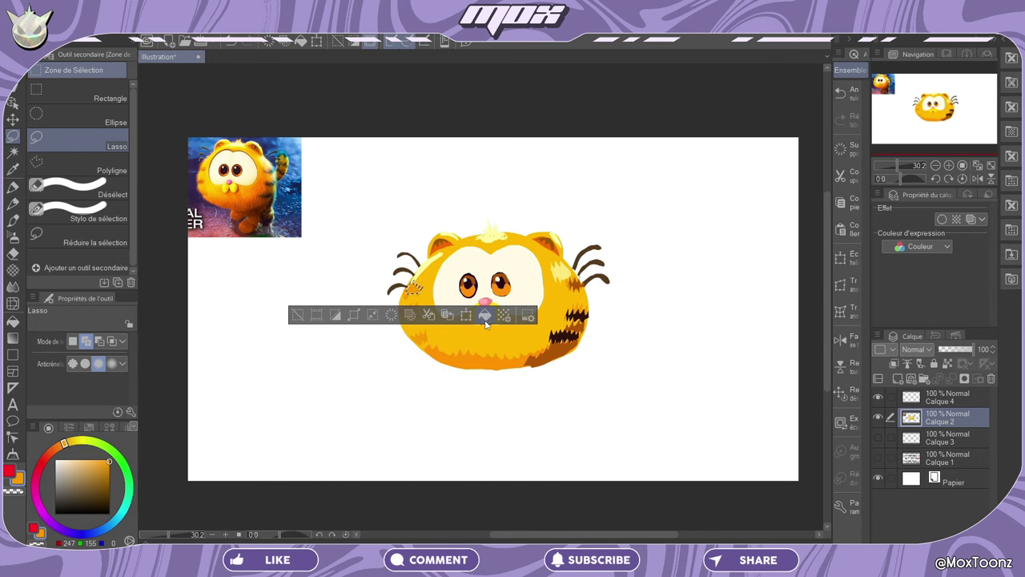
{"action": "left_click", "coordinate": [308, 315]}
Step: Fill pale yellow strips and an orange patch across the upper-left face
{"action": "left_click", "coordinate": [428, 274], "text": "alt"}
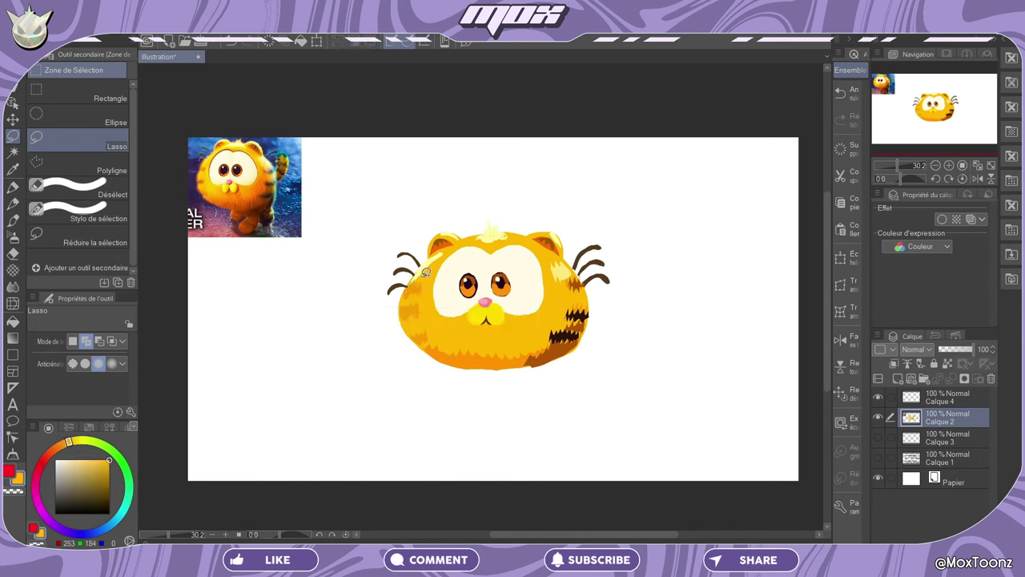
{"action": "left_click_drag", "start_coordinate": [425, 272], "coordinate": [445, 250]}
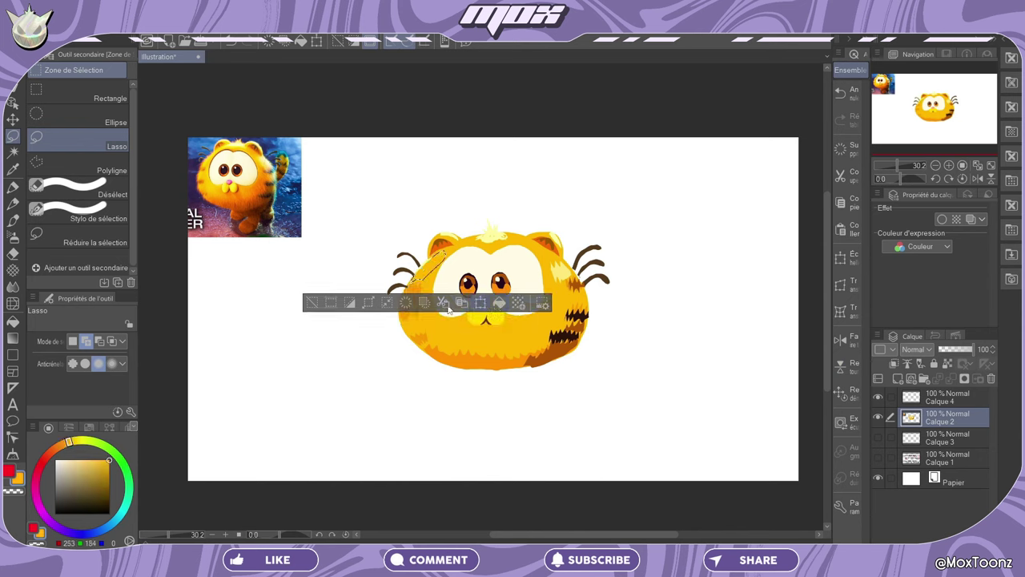
{"action": "left_click", "coordinate": [312, 303]}
{"action": "left_click", "coordinate": [464, 230], "text": "alt"}
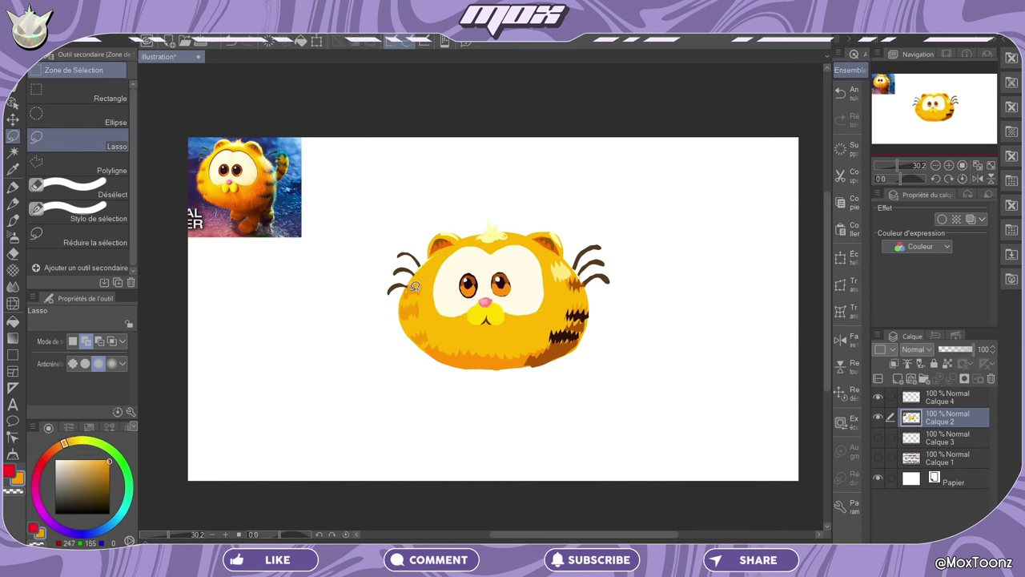
{"action": "left_click", "coordinate": [484, 233], "text": "alt"}
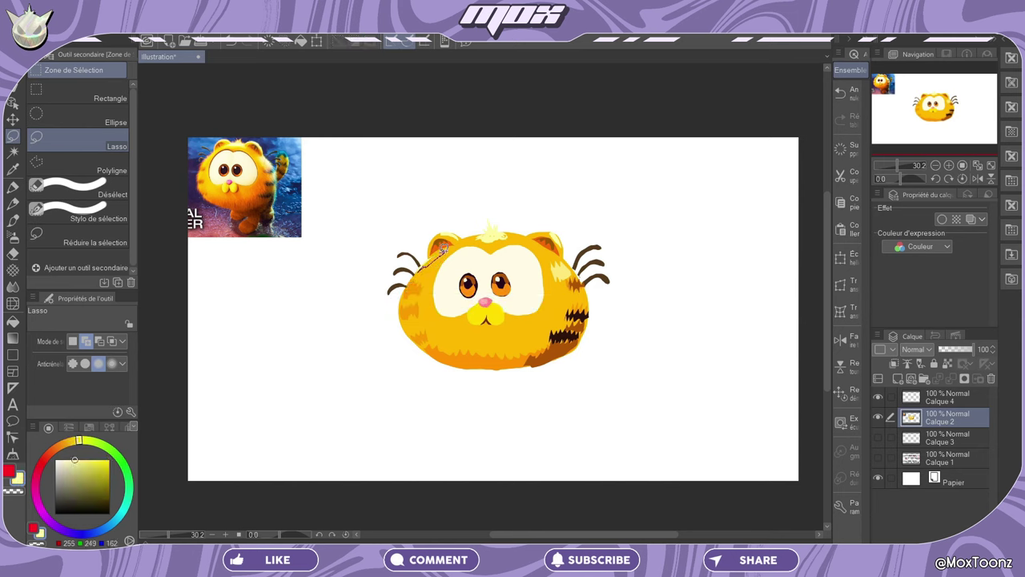
{"action": "mouse_move", "coordinate": [442, 248]}
{"action": "left_mouse_down"}
{"action": "mouse_move", "coordinate": [419, 273]}
{"action": "mouse_move", "coordinate": [453, 263]}
{"action": "left_mouse_up"}
{"action": "left_click", "coordinate": [303, 275]}
{"action": "left_click", "coordinate": [431, 266], "text": "alt"}
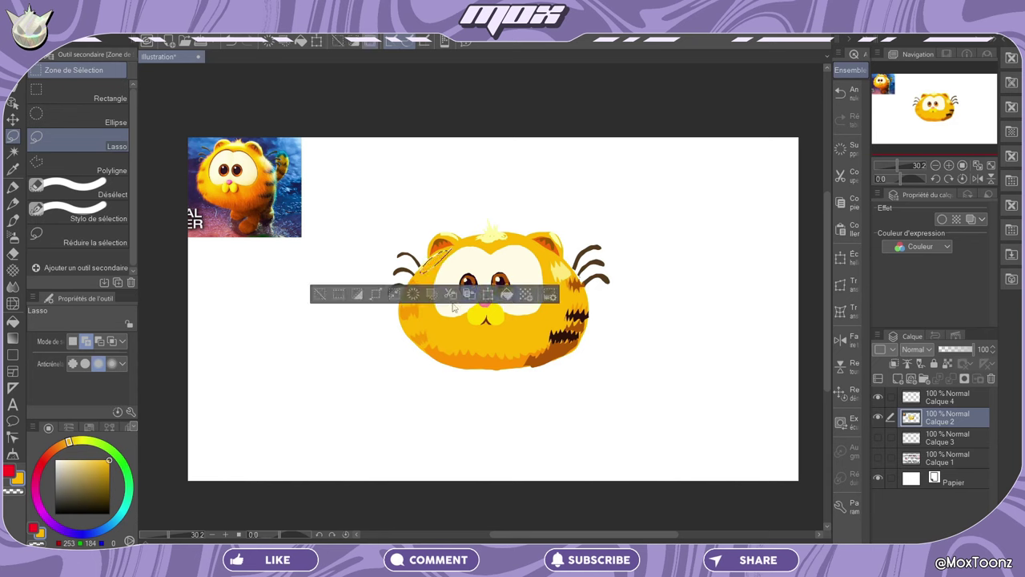
{"action": "left_click", "coordinate": [332, 290]}
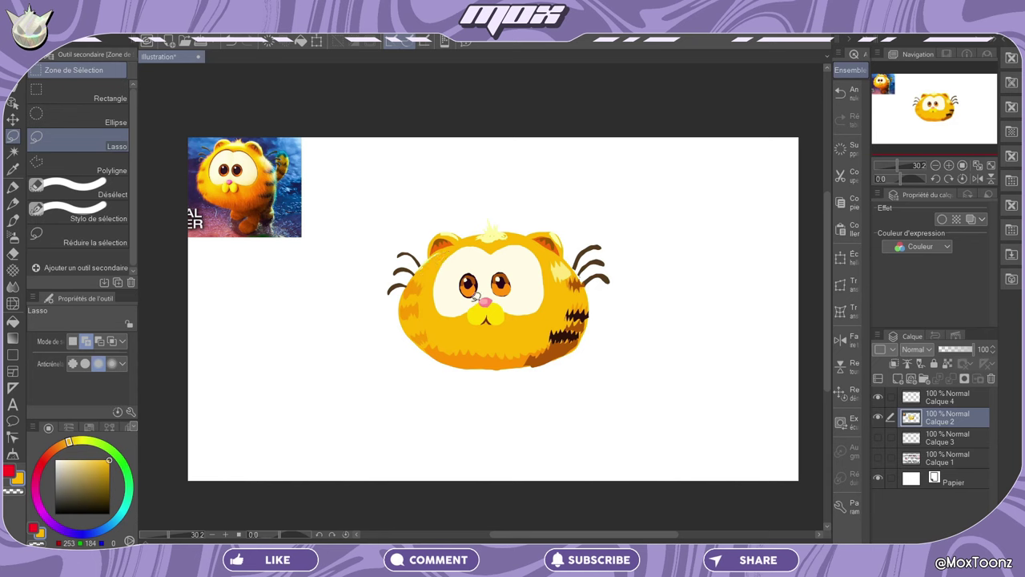
Step: Fill the area around the nose and mouth with bright yellow
{"action": "left_click", "coordinate": [474, 311], "text": "alt"}
{"action": "mouse_move", "coordinate": [472, 308]}
{"action": "left_mouse_down"}
{"action": "mouse_move", "coordinate": [494, 322]}
{"action": "mouse_move", "coordinate": [485, 316]}
{"action": "left_mouse_up"}
{"action": "key", "text": "alt+BackSpace"}
{"action": "key", "text": "ctrl+d"}
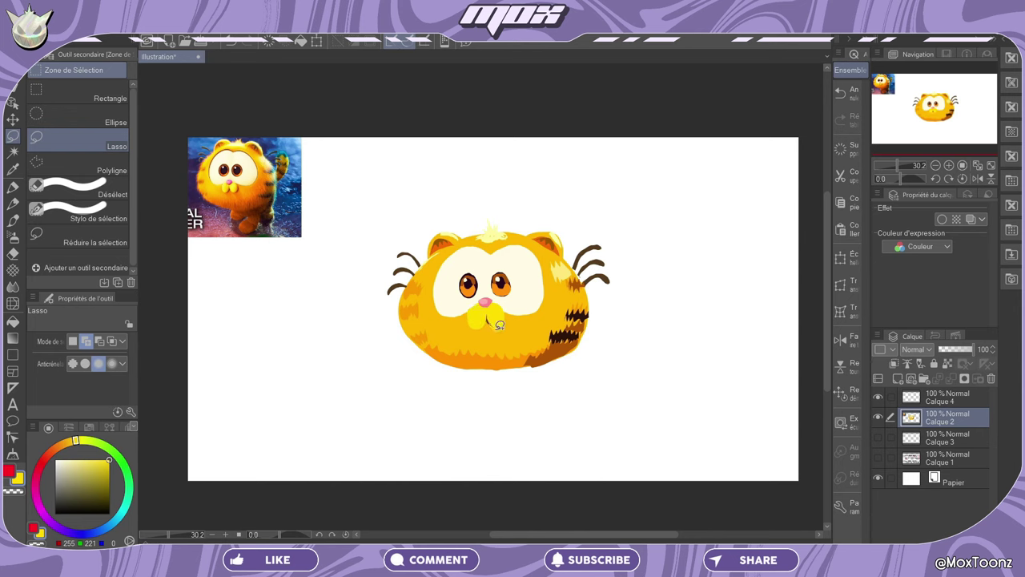
{"action": "left_click_drag", "start_coordinate": [506, 302], "coordinate": [504, 305]}
Step: Add a deeper yellow fur tuft on top of the head
{"action": "left_click", "coordinate": [481, 237], "text": "alt"}
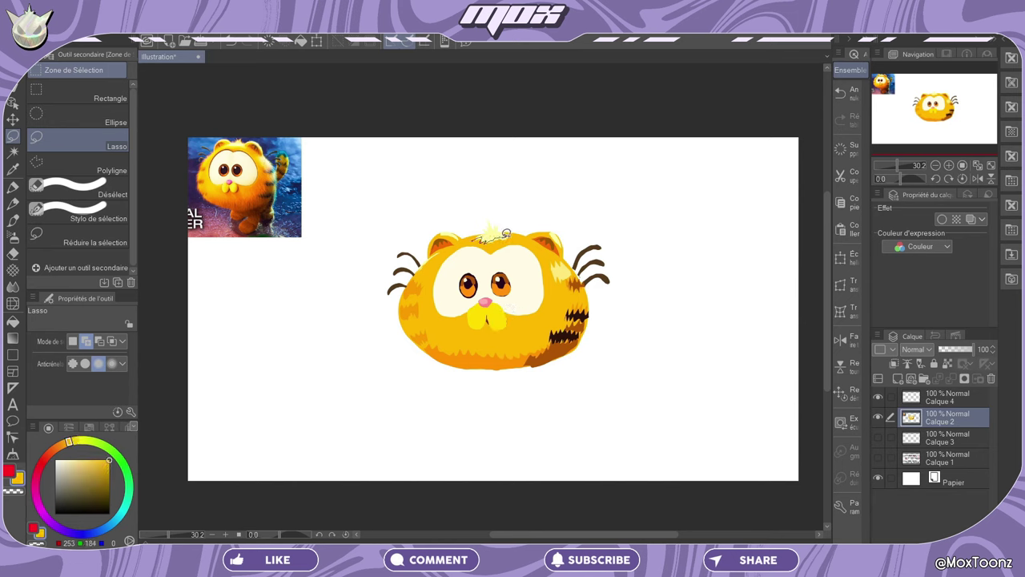
{"action": "left_click_drag", "start_coordinate": [506, 232], "coordinate": [501, 234]}
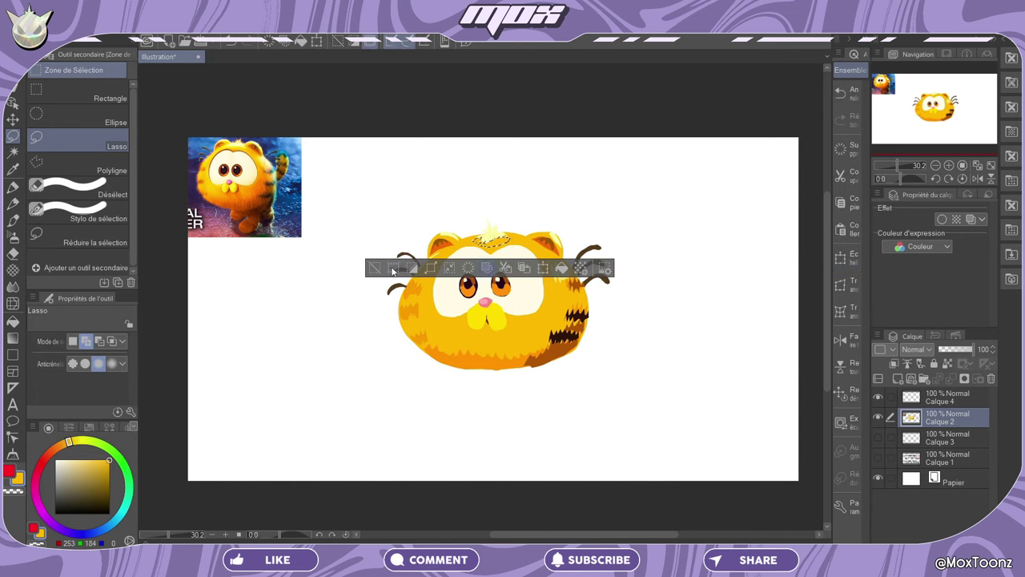
{"action": "left_click_drag", "start_coordinate": [490, 237], "coordinate": [506, 245]}
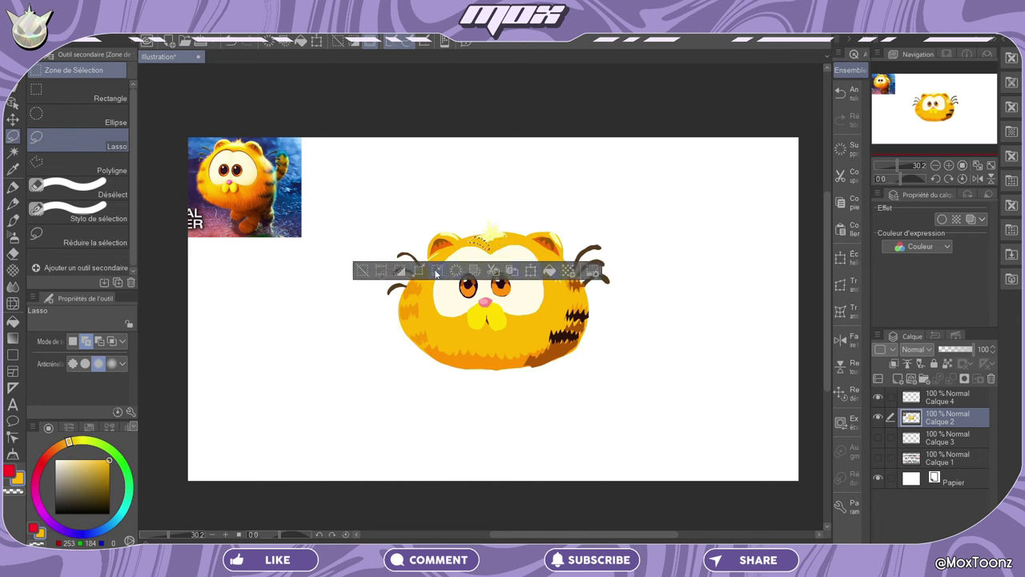
{"action": "left_click", "coordinate": [365, 274]}
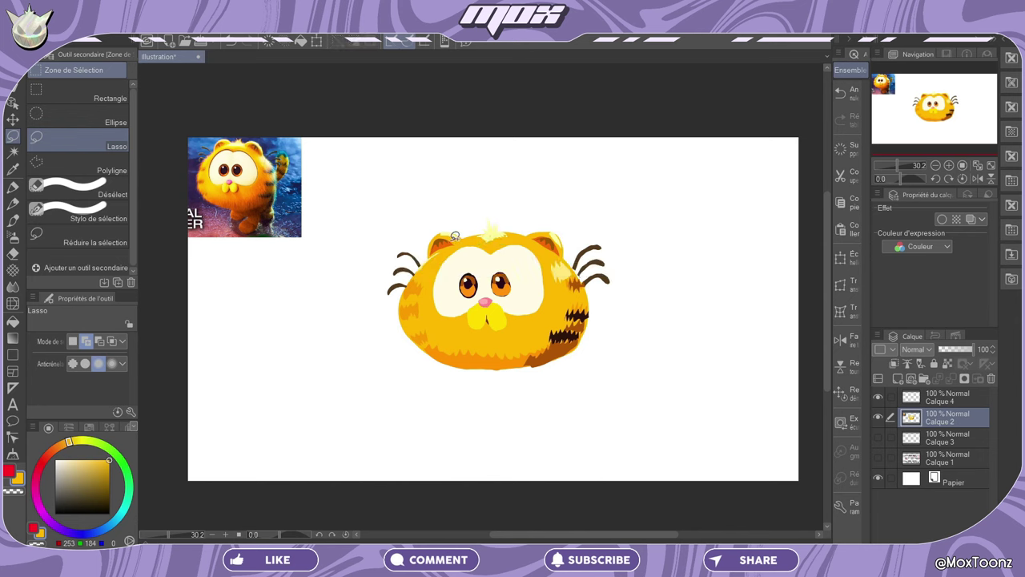
{"action": "left_click_drag", "start_coordinate": [454, 236], "coordinate": [449, 238]}
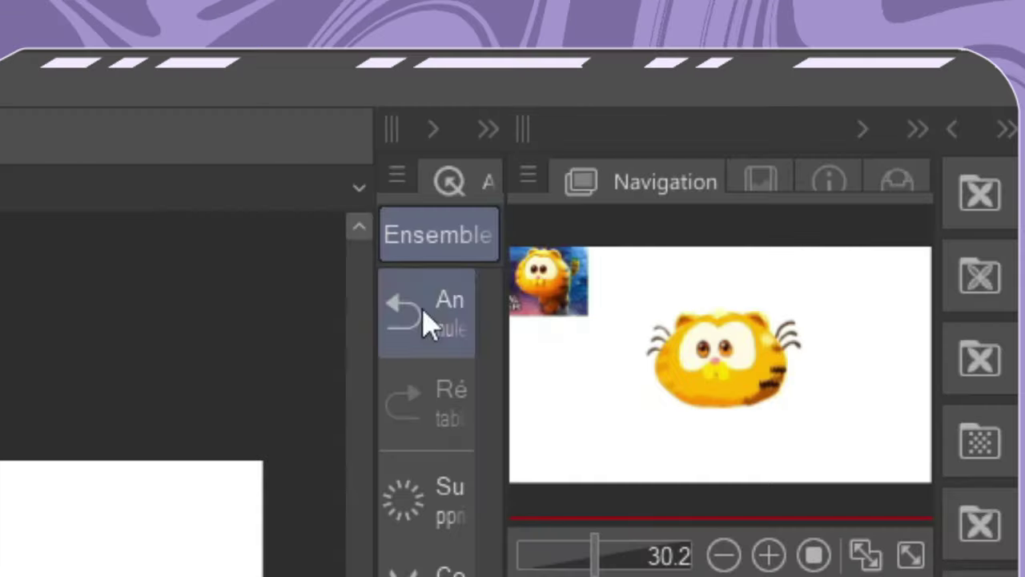
{"action": "left_click", "coordinate": [429, 325]}
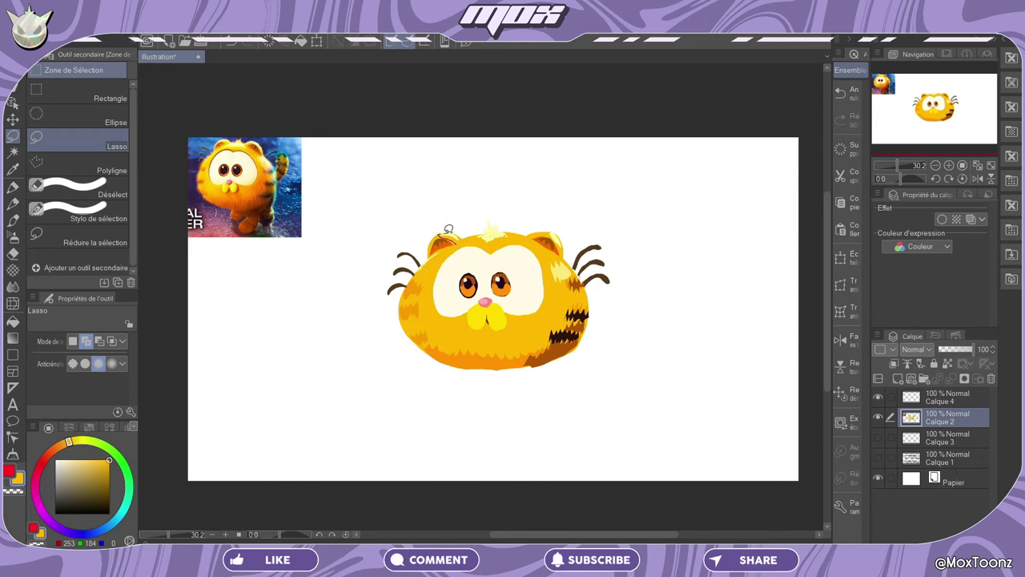
{"action": "left_click_drag", "start_coordinate": [461, 233], "coordinate": [453, 237]}
{"action": "left_click", "coordinate": [452, 237]}
Step: Fill an area near the eyes with pale orange sampled from the reference
{"action": "left_click", "coordinate": [250, 176], "text": "alt"}
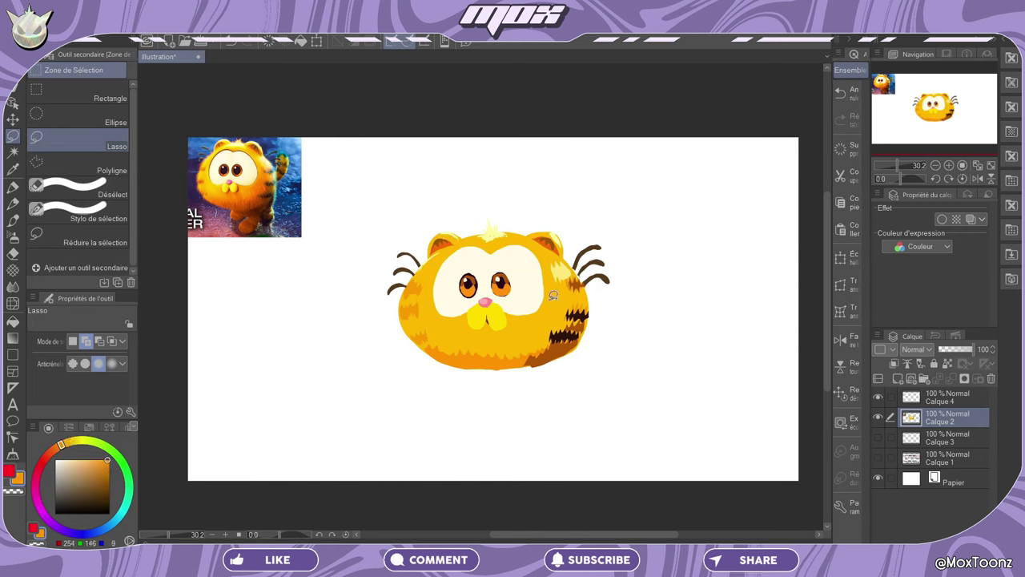
{"action": "left_click_drag", "start_coordinate": [507, 287], "coordinate": [504, 288]}
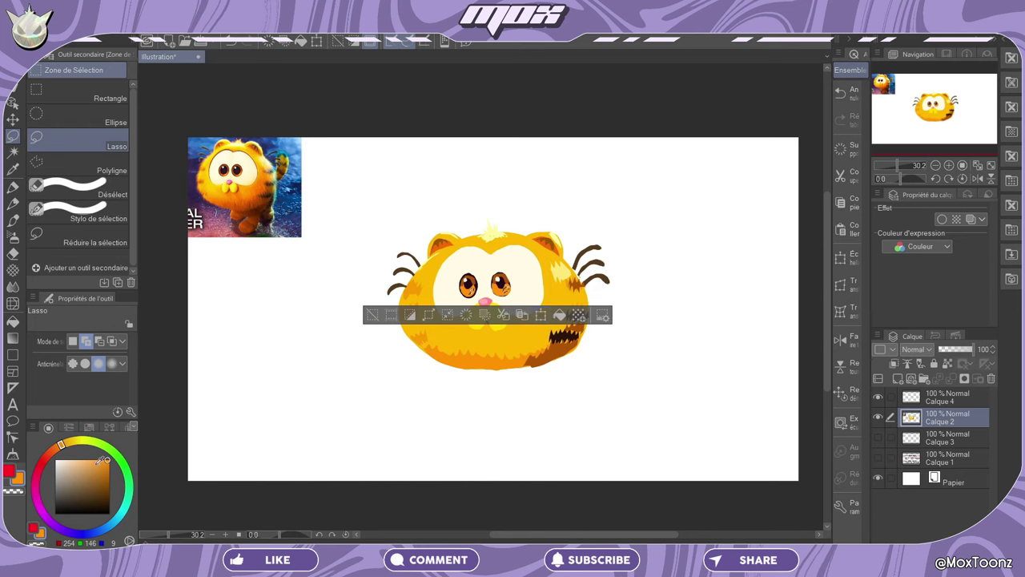
{"action": "left_click_drag", "start_coordinate": [102, 459], "coordinate": [88, 459]}
{"action": "left_click", "coordinate": [384, 317]}
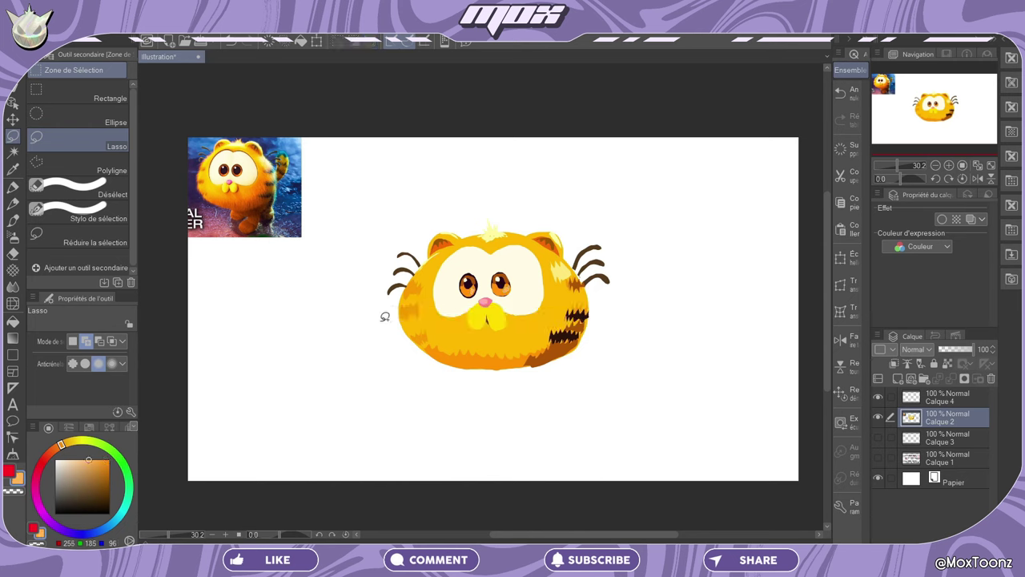
Step: Shade the muzzle and the area under it, finishing its right side in yellow
{"action": "left_click_drag", "start_coordinate": [491, 318], "coordinate": [495, 324]}
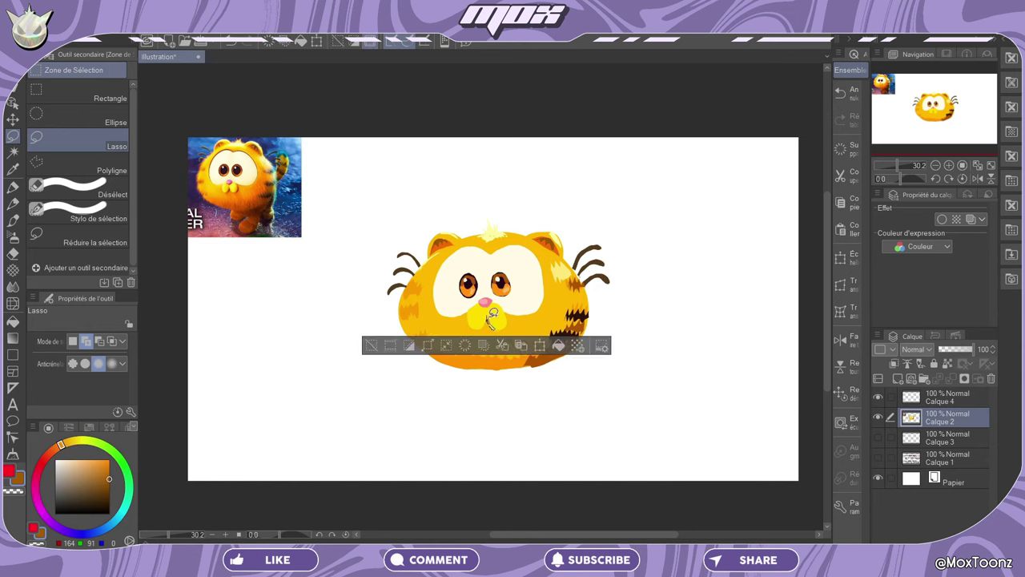
{"action": "left_click", "coordinate": [515, 320]}
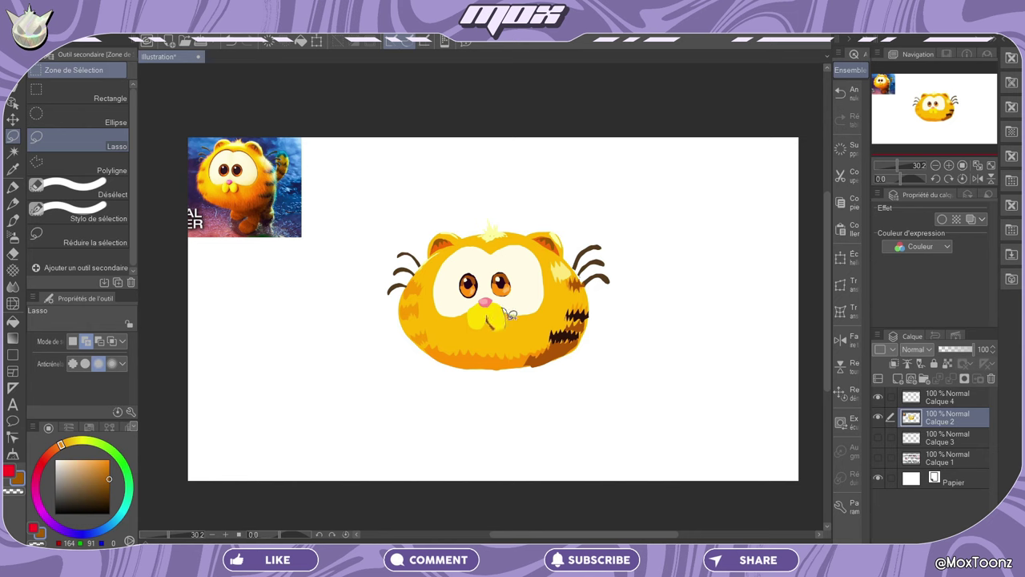
{"action": "left_click_drag", "start_coordinate": [510, 318], "coordinate": [503, 326]}
{"action": "left_click", "coordinate": [511, 324]}
{"action": "left_click", "coordinate": [573, 349]}
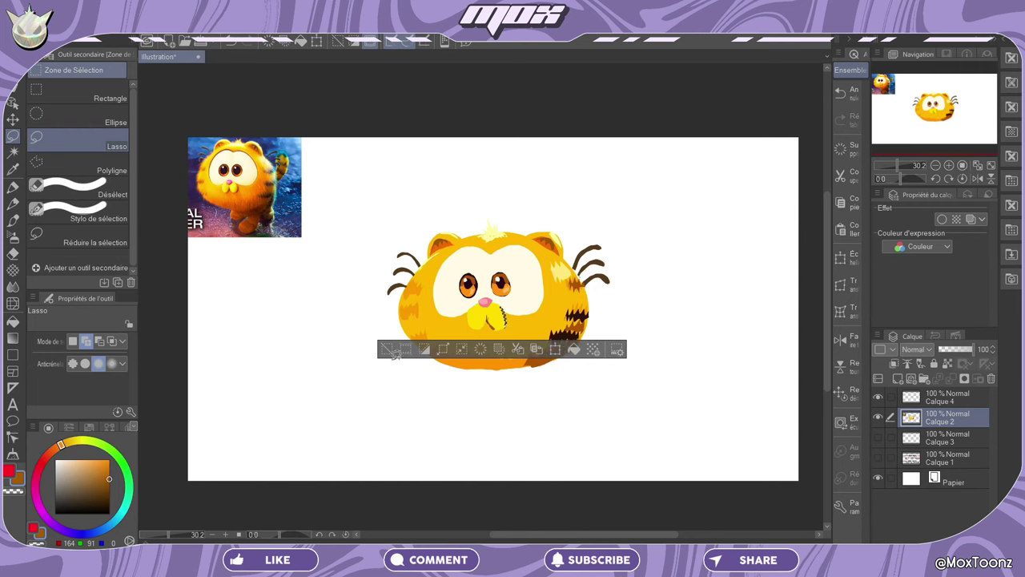
{"action": "left_click", "coordinate": [498, 325]}
{"action": "left_click", "coordinate": [498, 324], "text": "alt"}
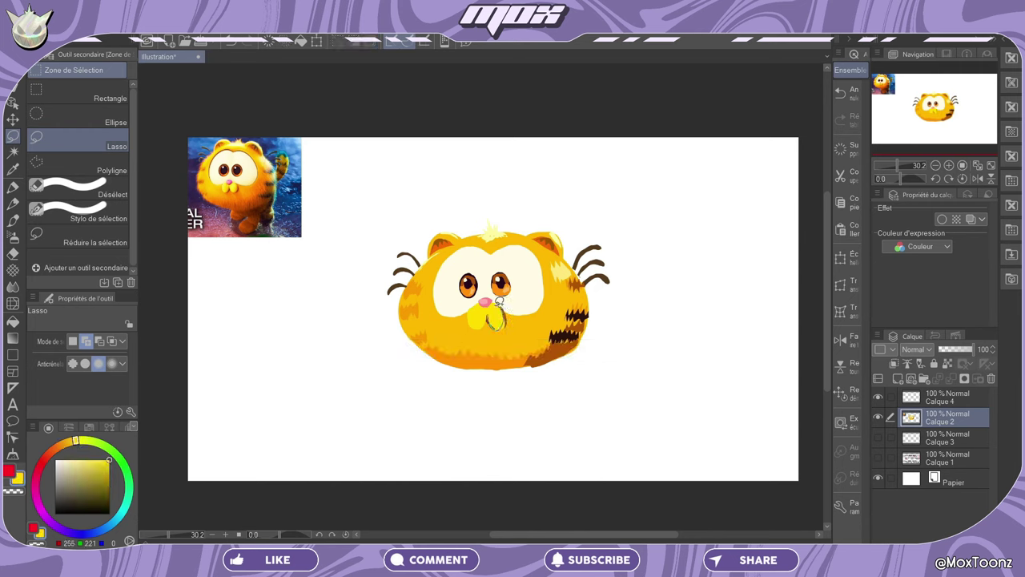
{"action": "left_click_drag", "start_coordinate": [507, 318], "coordinate": [503, 324]}
{"action": "left_click", "coordinate": [415, 349]}
Step: On a new layer above Calque 3, fill the front legs in dark orange
{"action": "left_click", "coordinate": [933, 437]}
{"action": "left_click", "coordinate": [897, 378]}
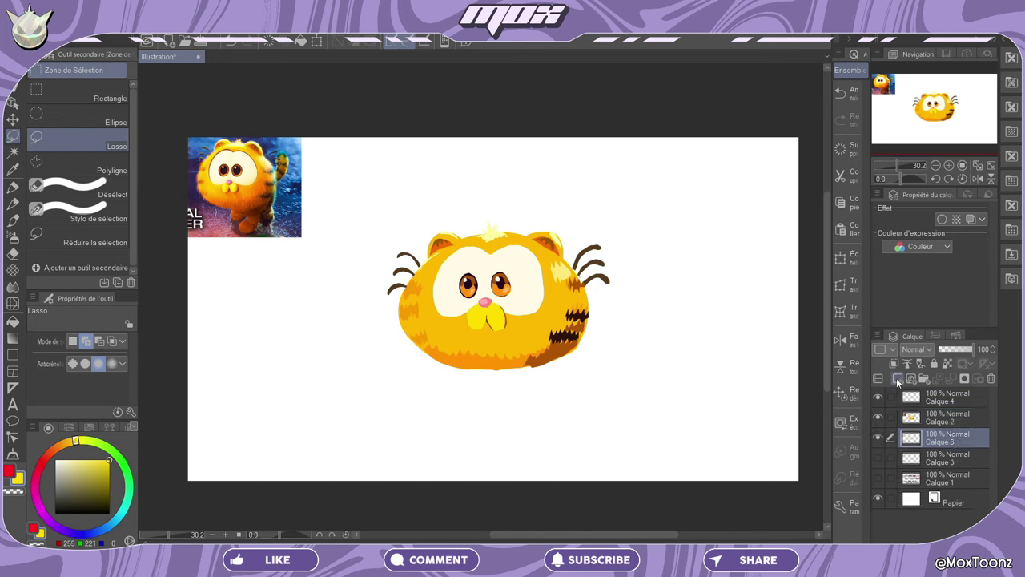
{"action": "left_click", "coordinate": [243, 211], "text": "alt"}
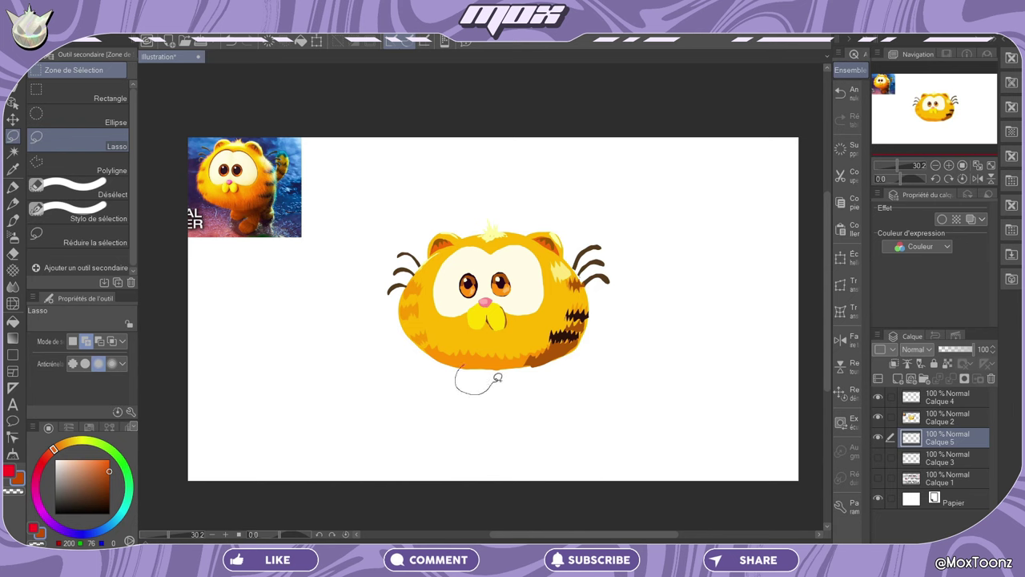
{"action": "left_click_drag", "start_coordinate": [469, 361], "coordinate": [579, 376]}
{"action": "left_click", "coordinate": [569, 414]}
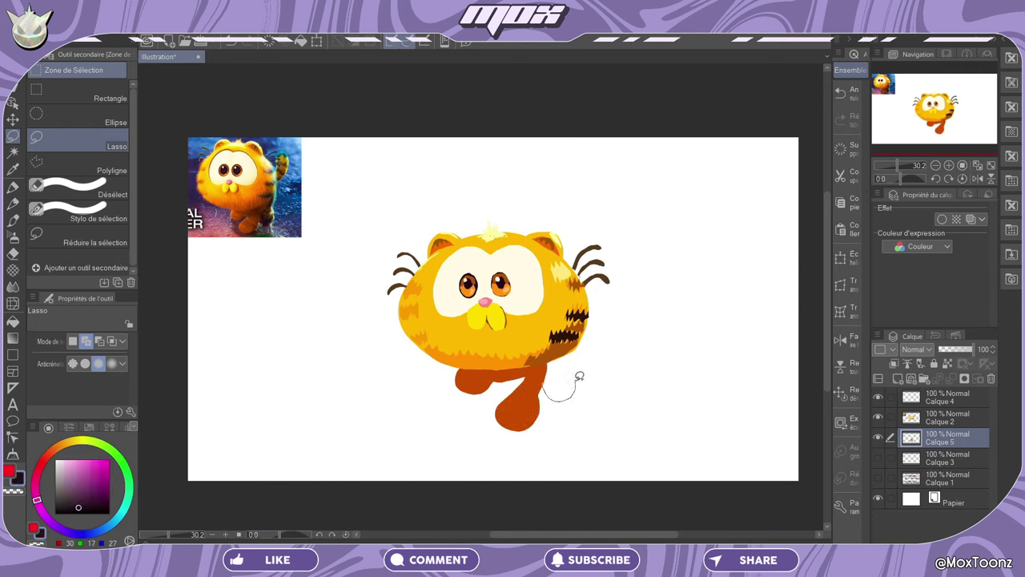
Step: Outline the back leg under the body and resample orange from the reference
{"action": "left_click_drag", "start_coordinate": [575, 373], "coordinate": [572, 373]}
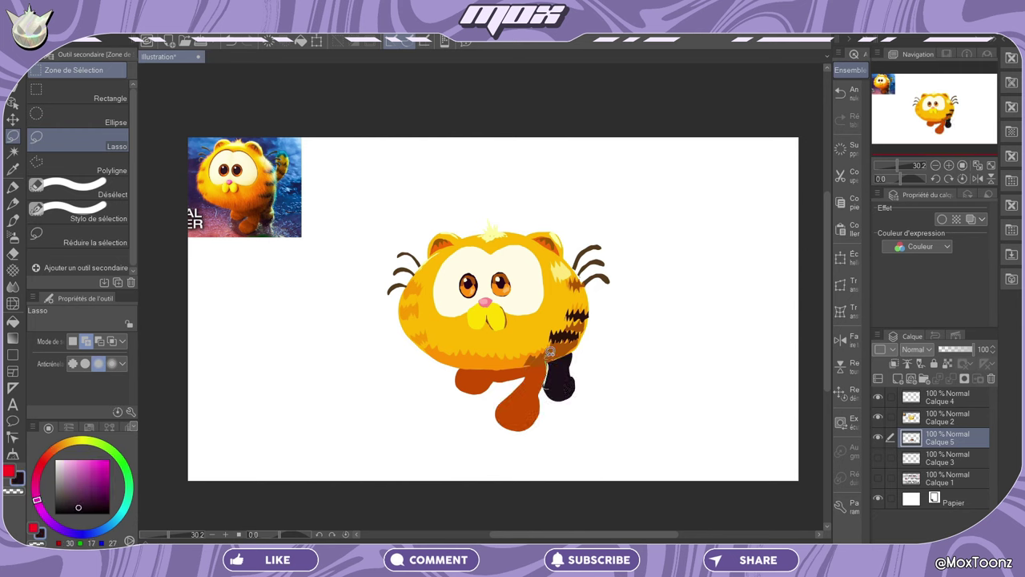
{"action": "left_click_drag", "start_coordinate": [503, 319], "coordinate": [498, 322]}
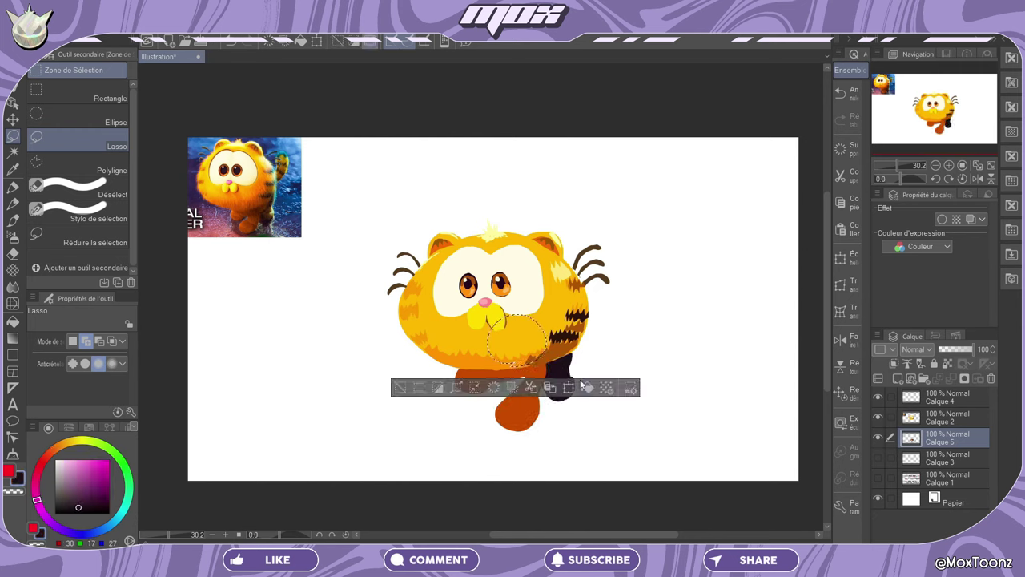
{"action": "left_click", "coordinate": [403, 388]}
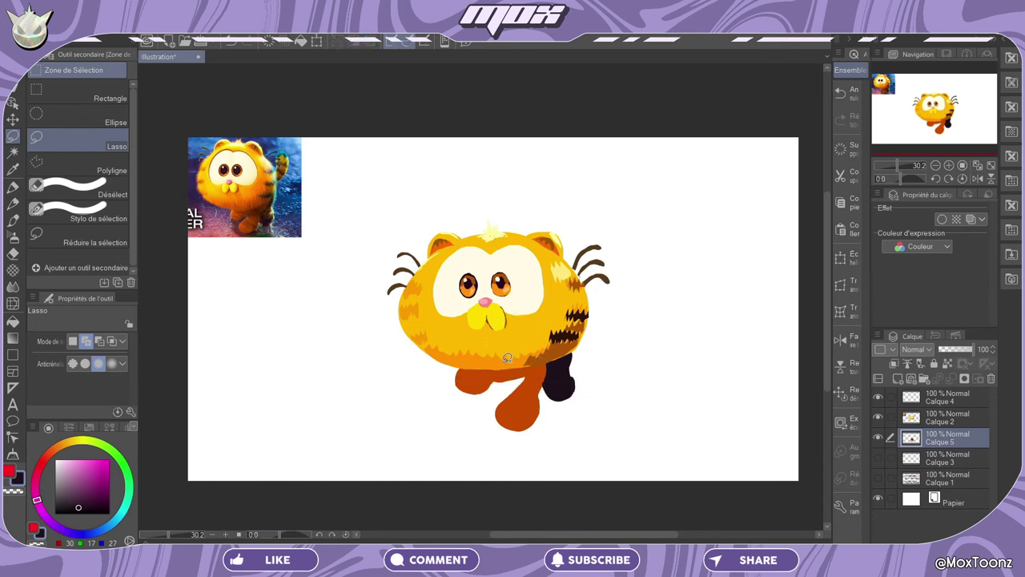
{"action": "left_click", "coordinate": [244, 210], "text": "alt"}
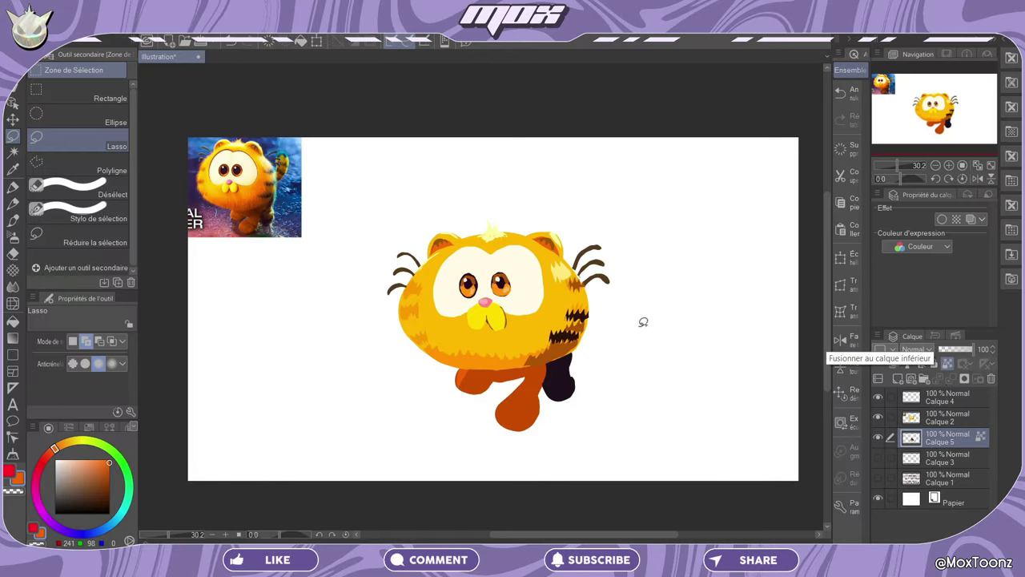
Step: Test the transparency lock with a green fill over the whole cat, then undo it
{"action": "mouse_move", "coordinate": [578, 193]}
{"action": "left_mouse_down"}
{"action": "mouse_move", "coordinate": [342, 349]}
{"action": "mouse_move", "coordinate": [604, 195]}
{"action": "left_mouse_up"}
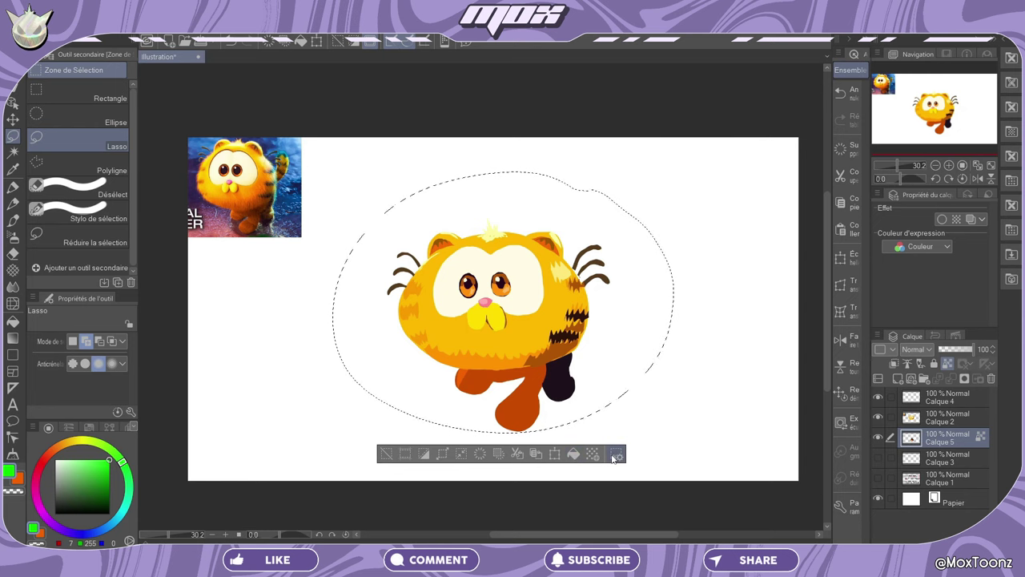
{"action": "left_click", "coordinate": [577, 456]}
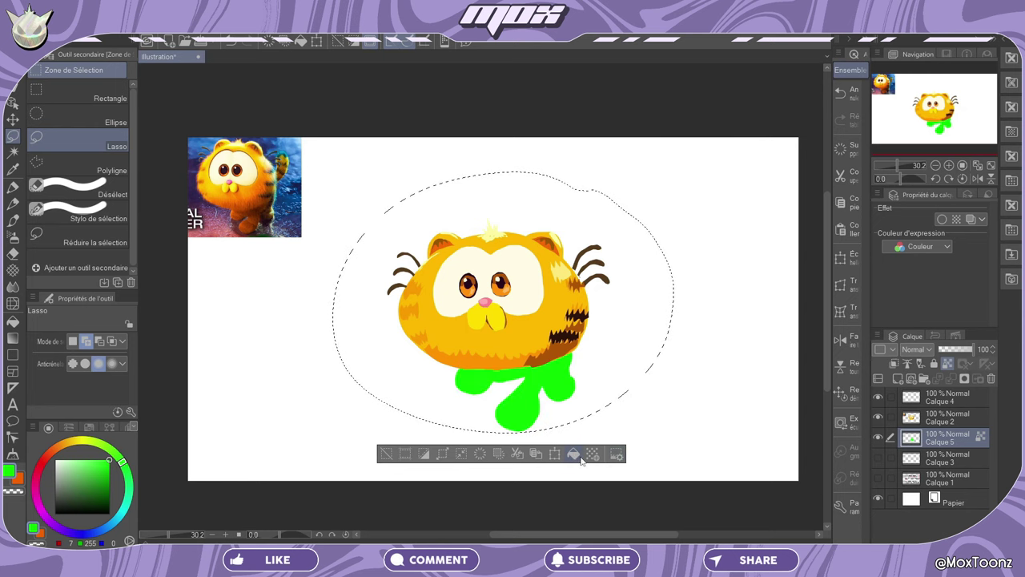
{"action": "left_click", "coordinate": [847, 104]}
Step: Fill several orange shading patches on the front legs
{"action": "left_click", "coordinate": [39, 535]}
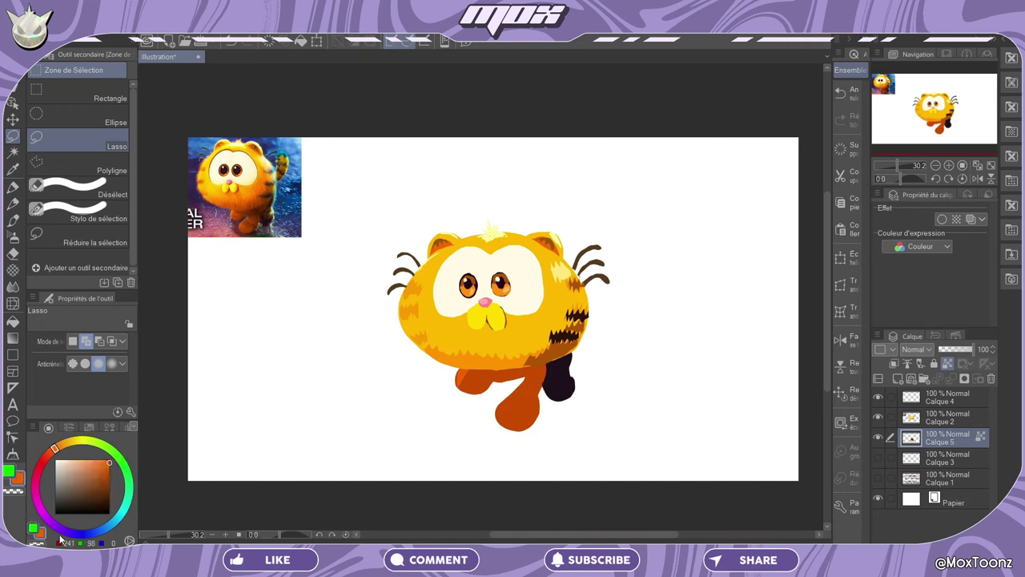
{"action": "left_click", "coordinate": [948, 363]}
{"action": "left_click_drag", "start_coordinate": [474, 368], "coordinate": [471, 375]}
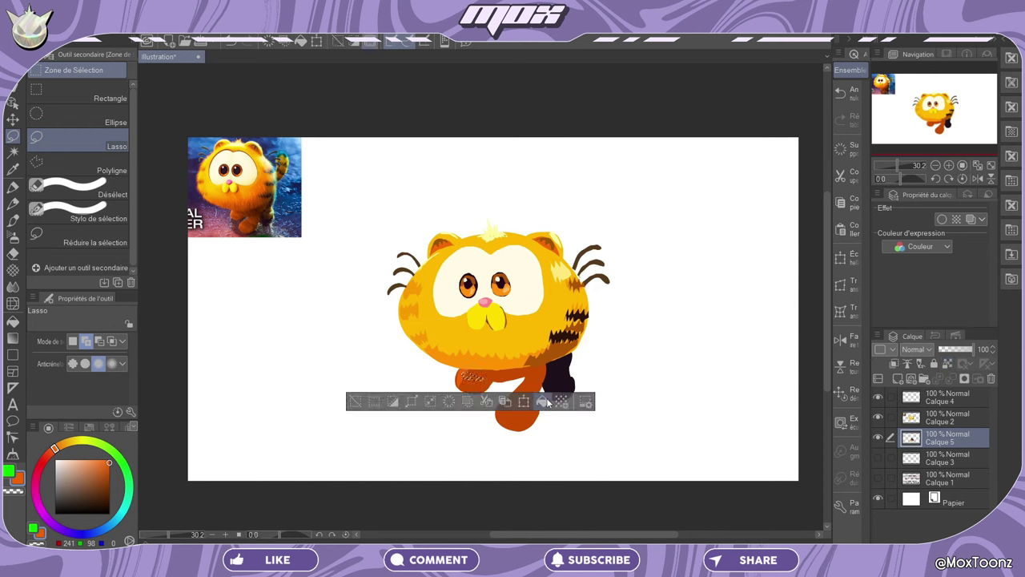
{"action": "left_click", "coordinate": [355, 402]}
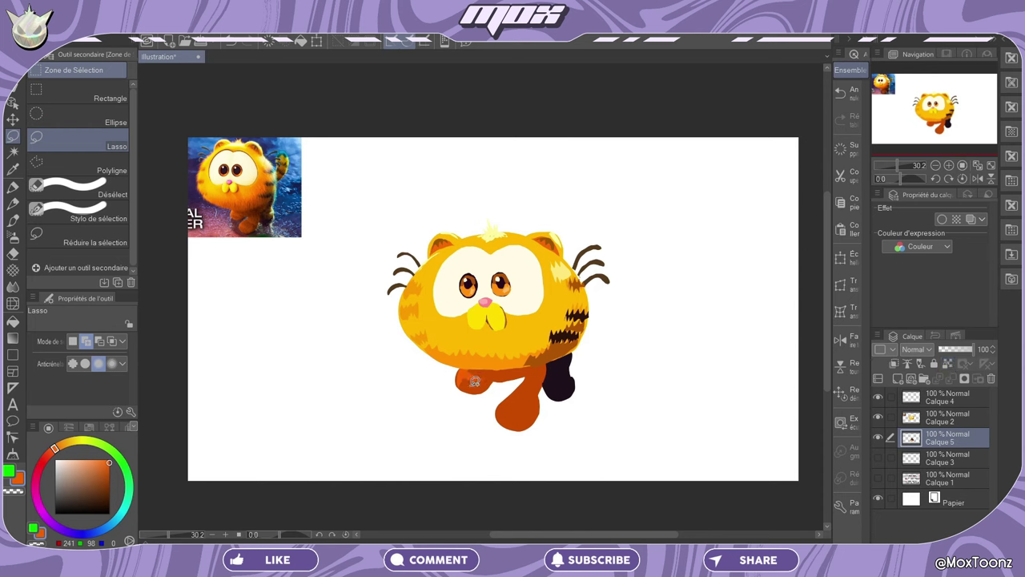
{"action": "left_click_drag", "start_coordinate": [466, 382], "coordinate": [466, 381]}
{"action": "left_click", "coordinate": [515, 358]}
{"action": "left_click_drag", "start_coordinate": [476, 364], "coordinate": [477, 370]}
{"action": "left_click", "coordinate": [494, 366]}
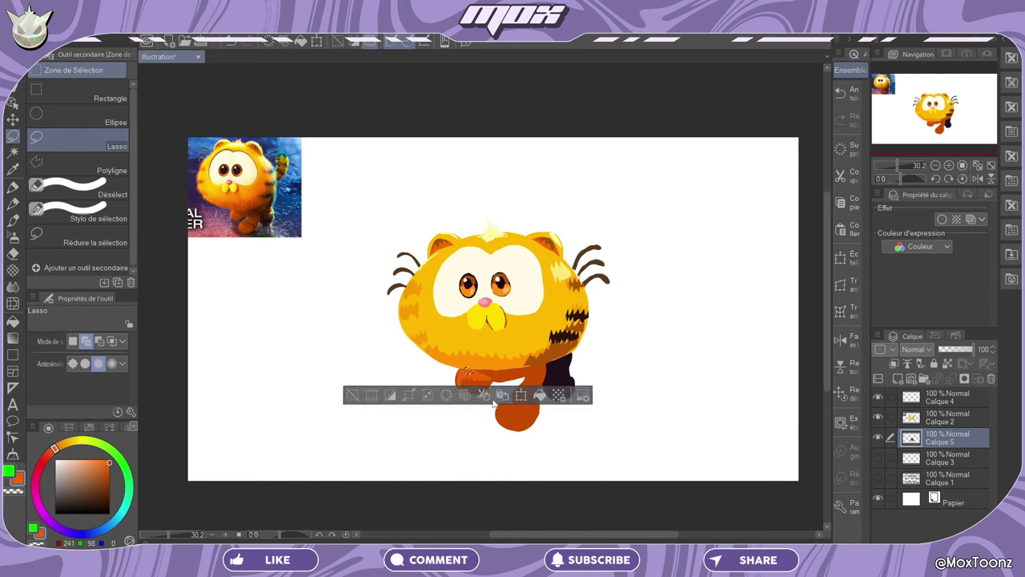
{"action": "left_click", "coordinate": [414, 409]}
Step: Add darker orange shading areas to the legs
{"action": "left_click", "coordinate": [496, 397], "text": "alt"}
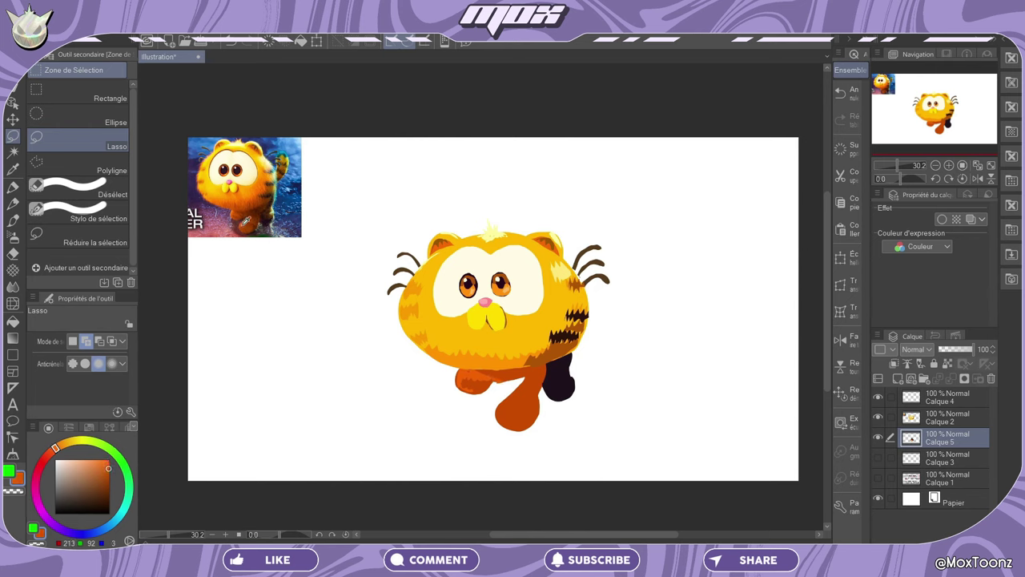
{"action": "left_click_drag", "start_coordinate": [504, 412], "coordinate": [498, 413]}
{"action": "left_click", "coordinate": [508, 401]}
{"action": "left_click", "coordinate": [519, 392], "text": "alt"}
{"action": "mouse_move", "coordinate": [512, 399]}
{"action": "left_mouse_down"}
{"action": "mouse_move", "coordinate": [520, 375]}
{"action": "mouse_move", "coordinate": [514, 399]}
{"action": "left_mouse_up"}
{"action": "left_click", "coordinate": [577, 422]}
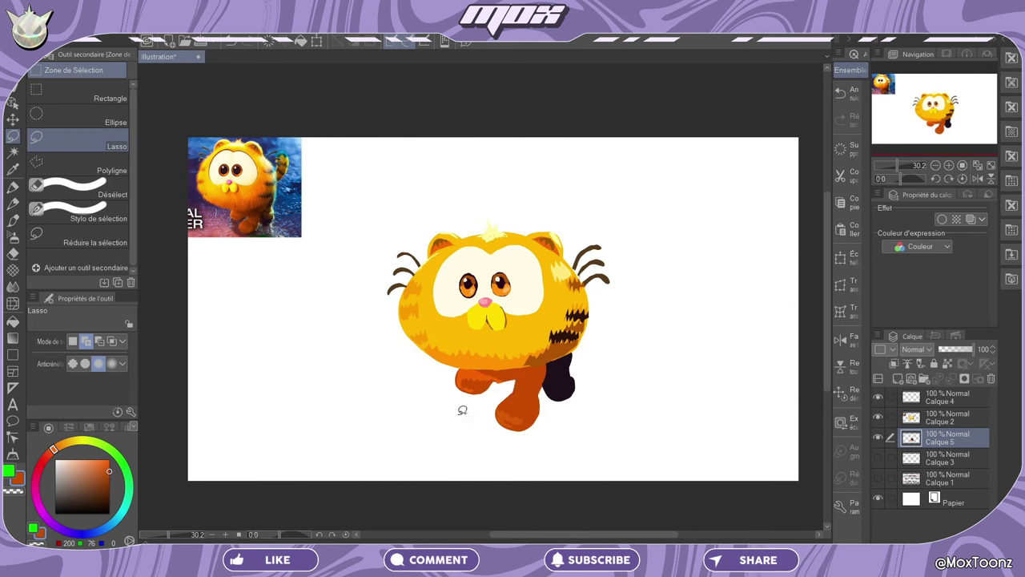
Step: Fill the dark back leg in dark brown and add an orange-brown leg patch
{"action": "left_click", "coordinate": [557, 356], "text": "alt"}
{"action": "left_click_drag", "start_coordinate": [528, 365], "coordinate": [552, 375]}
{"action": "left_click", "coordinate": [427, 395]}
{"action": "left_click", "coordinate": [433, 398]}
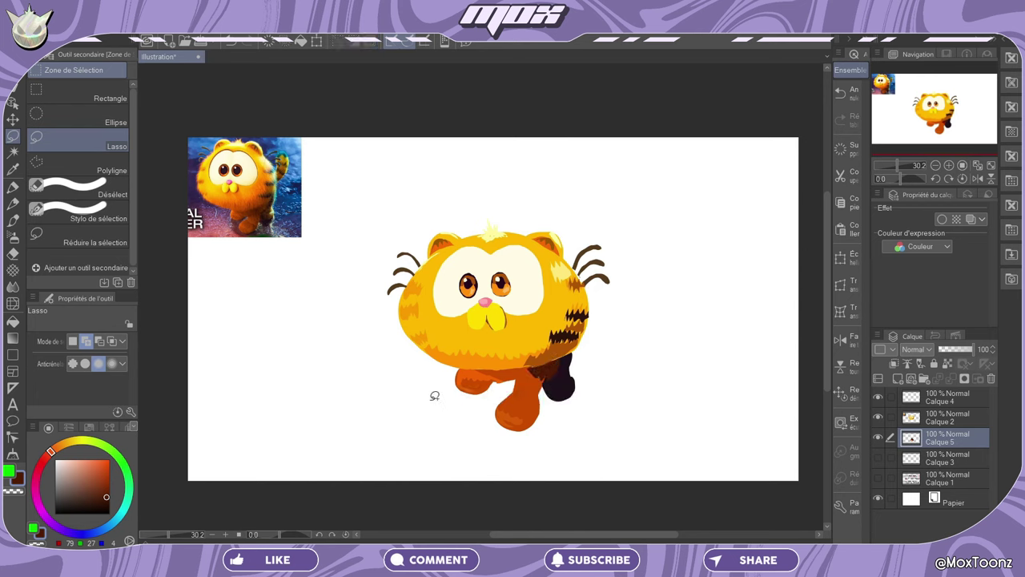
{"action": "left_click", "coordinate": [494, 371], "text": "alt"}
{"action": "mouse_move", "coordinate": [523, 362]}
{"action": "left_mouse_down"}
{"action": "mouse_move", "coordinate": [561, 384]}
{"action": "mouse_move", "coordinate": [532, 365]}
{"action": "mouse_move", "coordinate": [540, 362]}
{"action": "mouse_move", "coordinate": [486, 366]}
{"action": "mouse_move", "coordinate": [491, 387]}
{"action": "left_mouse_up"}
{"action": "left_click", "coordinate": [551, 374]}
Step: Fill remaining leg areas in dark brown and orange-brown
{"action": "left_click", "coordinate": [546, 368], "text": "alt"}
{"action": "left_click", "coordinate": [528, 362]}
{"action": "left_click", "coordinate": [529, 363], "text": "alt"}
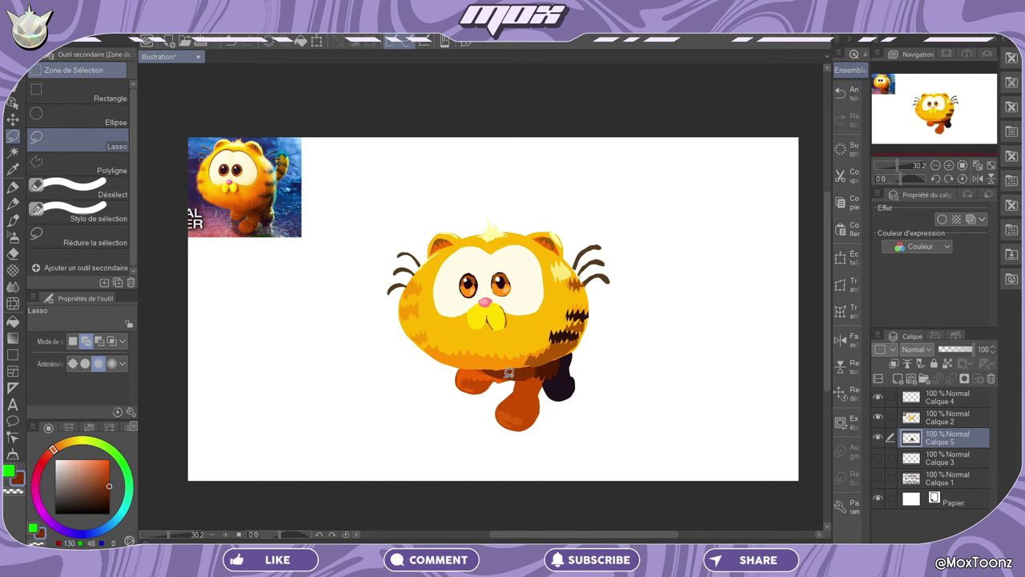
{"action": "key", "text": "alt+BackSpace"}
{"action": "key", "text": "ctrl+d"}
{"action": "key", "text": "x"}
{"action": "key", "text": "x"}
Step: Fill leg patches and the area under the body with sampled dark brown
{"action": "left_click", "coordinate": [513, 410], "text": "alt"}
{"action": "left_click_drag", "start_coordinate": [524, 395], "coordinate": [516, 398]}
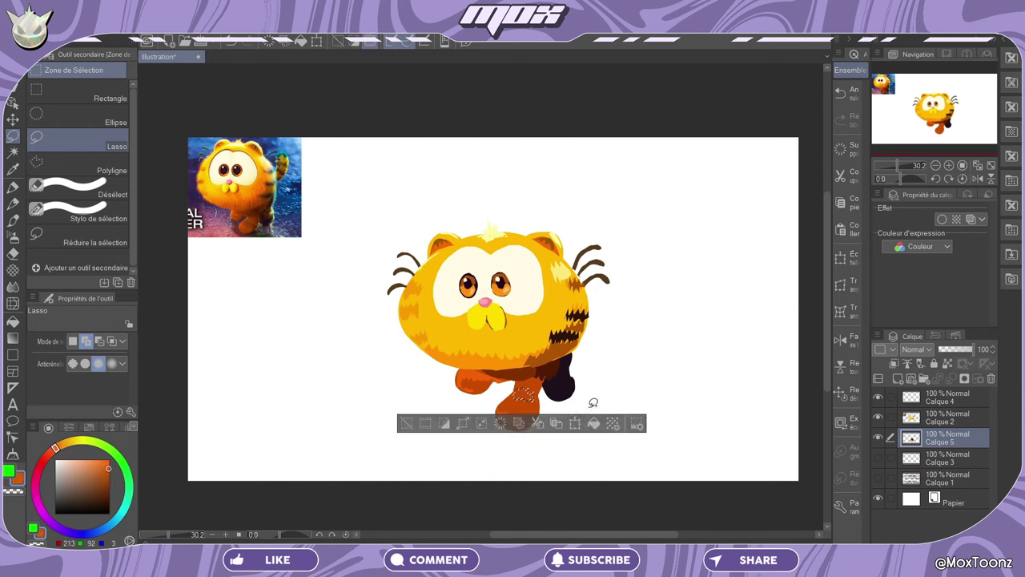
{"action": "key", "text": "ctrl+d"}
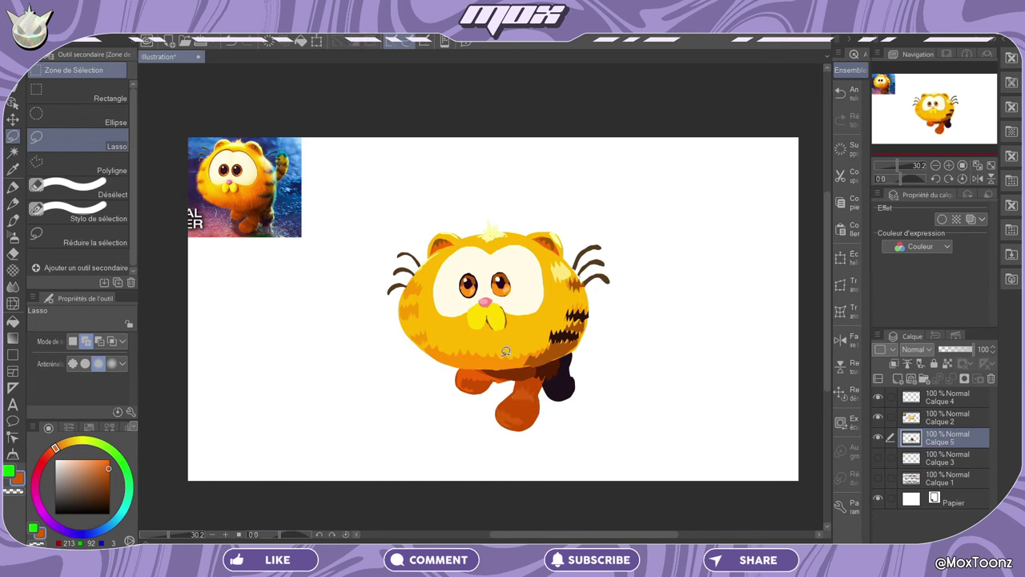
{"action": "left_click", "coordinate": [526, 374], "text": "alt"}
{"action": "left_click_drag", "start_coordinate": [525, 357], "coordinate": [528, 397]}
{"action": "key", "text": "ctrl+d"}
{"action": "key", "text": "ctrl+d"}
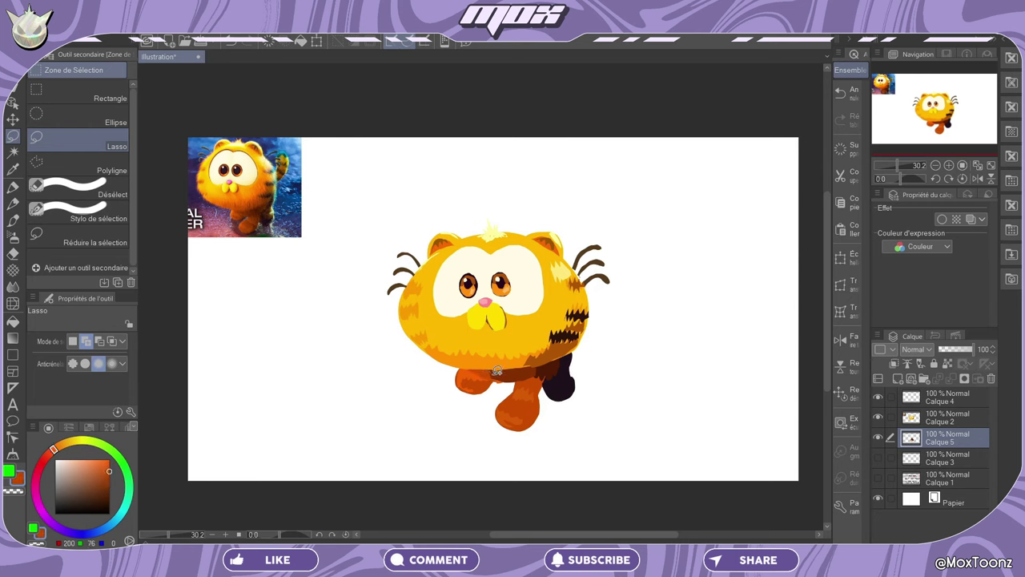
Step: Select a leg area and try orange and brown shades for it
{"action": "left_click_drag", "start_coordinate": [487, 371], "coordinate": [514, 369]}
{"action": "key", "text": "ctrl+d"}
{"action": "key", "text": "ctrl+d"}
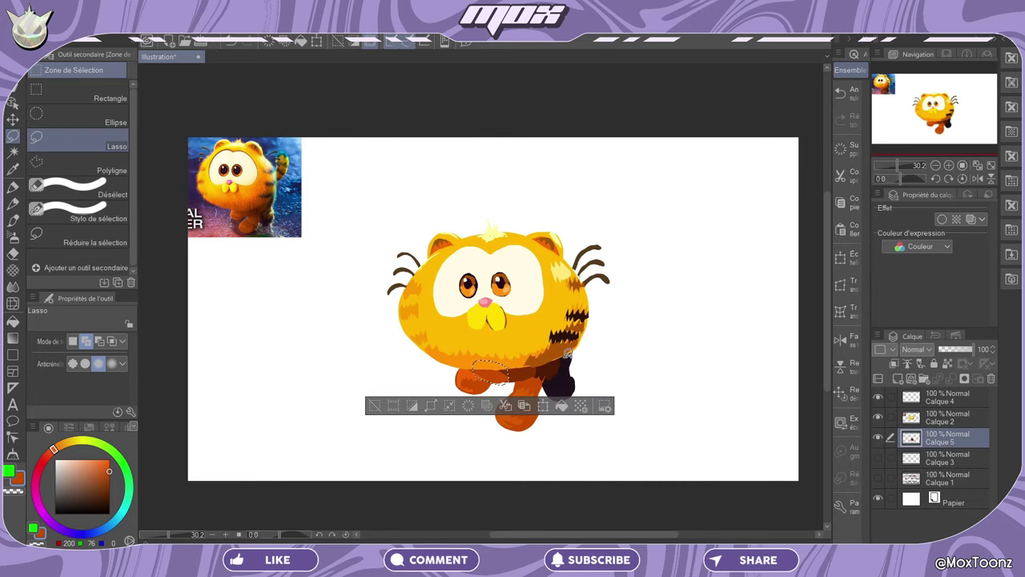
{"action": "key", "text": "ctrl+d"}
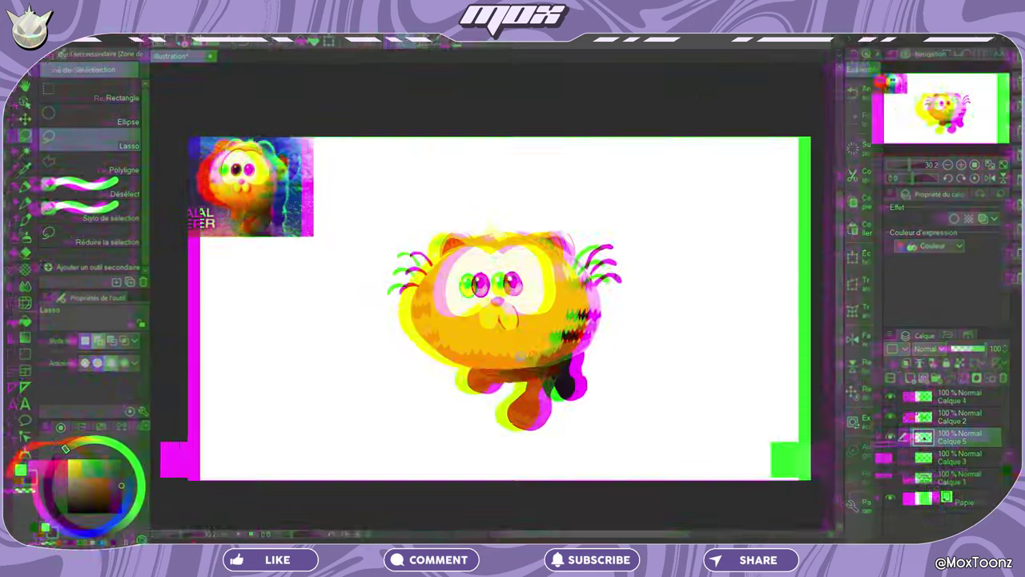
{"action": "left_click", "coordinate": [513, 369], "text": "alt"}
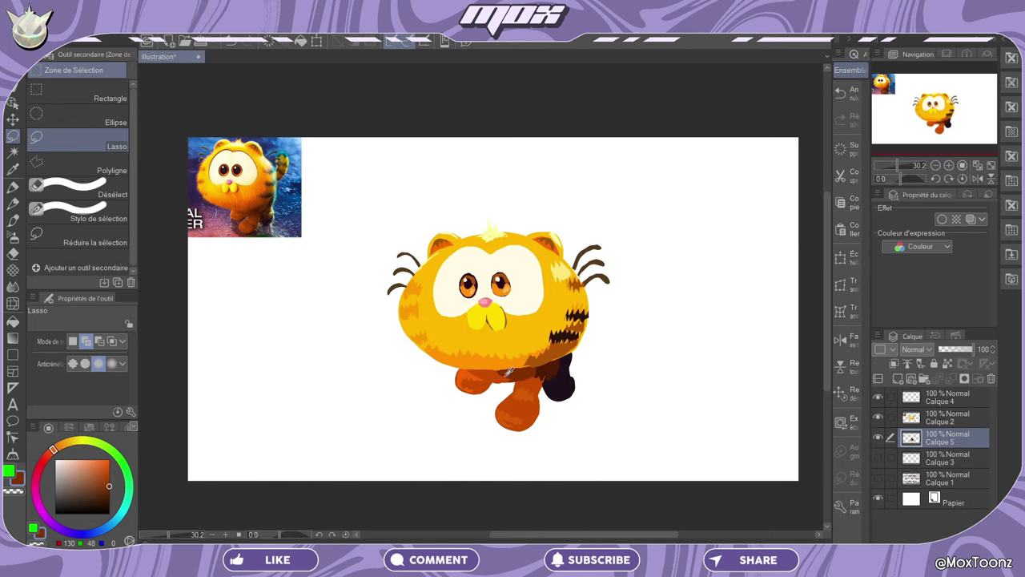
{"action": "left_click", "coordinate": [507, 373], "text": "alt"}
{"action": "left_click", "coordinate": [506, 370], "text": "alt"}
{"action": "left_click", "coordinate": [505, 371], "text": "alt"}
Step: Shade two leg patches, brightening then darkening the brown
{"action": "left_click_drag", "start_coordinate": [521, 375], "coordinate": [513, 377]}
{"action": "key", "text": "ctrl+d"}
{"action": "left_click", "coordinate": [110, 472]}
{"action": "left_click_drag", "start_coordinate": [110, 473], "coordinate": [115, 466]}
{"action": "left_click_drag", "start_coordinate": [503, 367], "coordinate": [510, 371]}
{"action": "key", "text": "ctrl+d"}
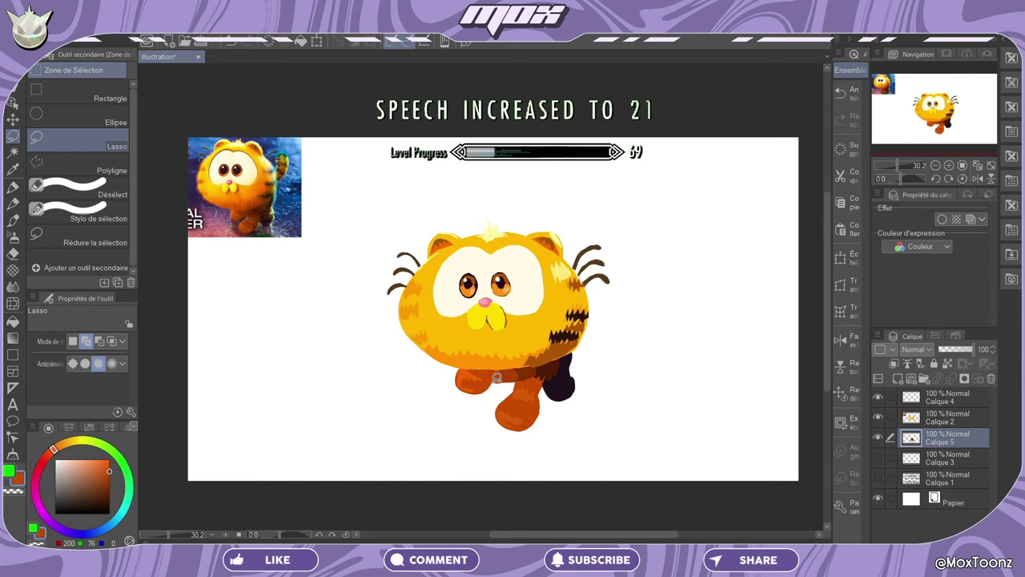
{"action": "left_click", "coordinate": [109, 479]}
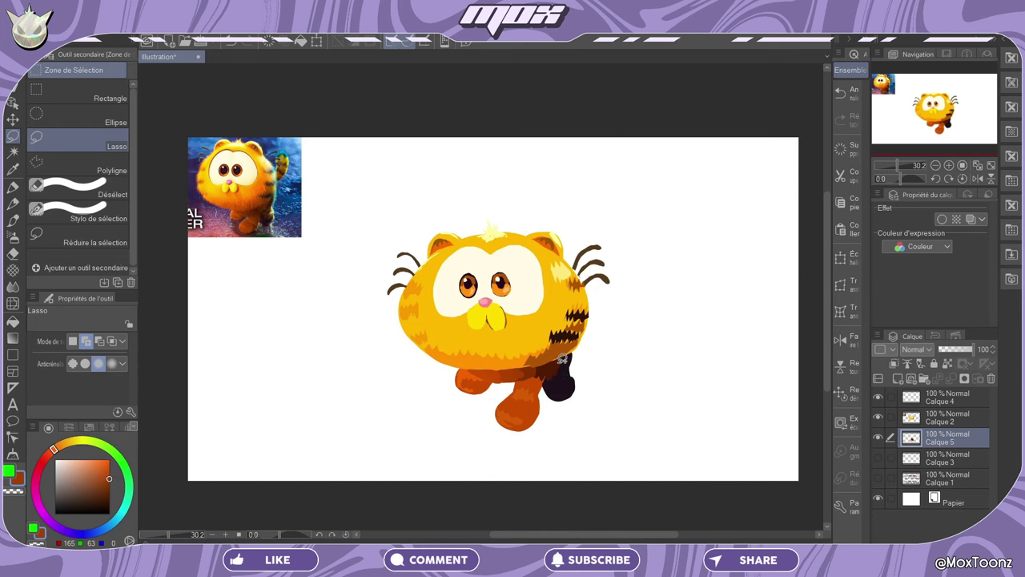
Step: Shade the dark back leg with its sampled dark brown
{"action": "left_click", "coordinate": [545, 367], "text": "alt"}
{"action": "mouse_move", "coordinate": [551, 386]}
{"action": "left_mouse_down"}
{"action": "mouse_move", "coordinate": [559, 383]}
{"action": "mouse_move", "coordinate": [549, 388]}
{"action": "left_mouse_up"}
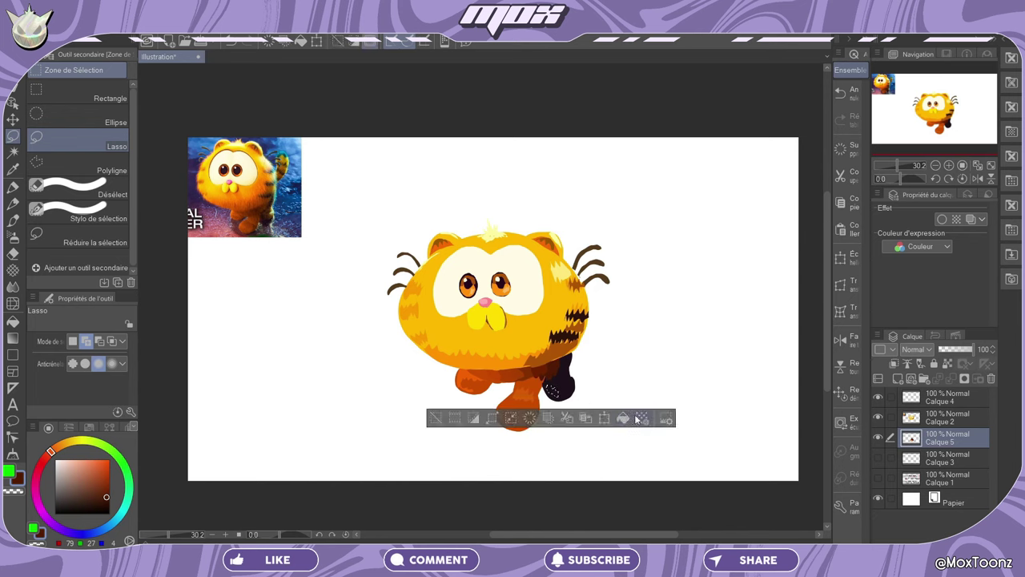
{"action": "left_click", "coordinate": [435, 418]}
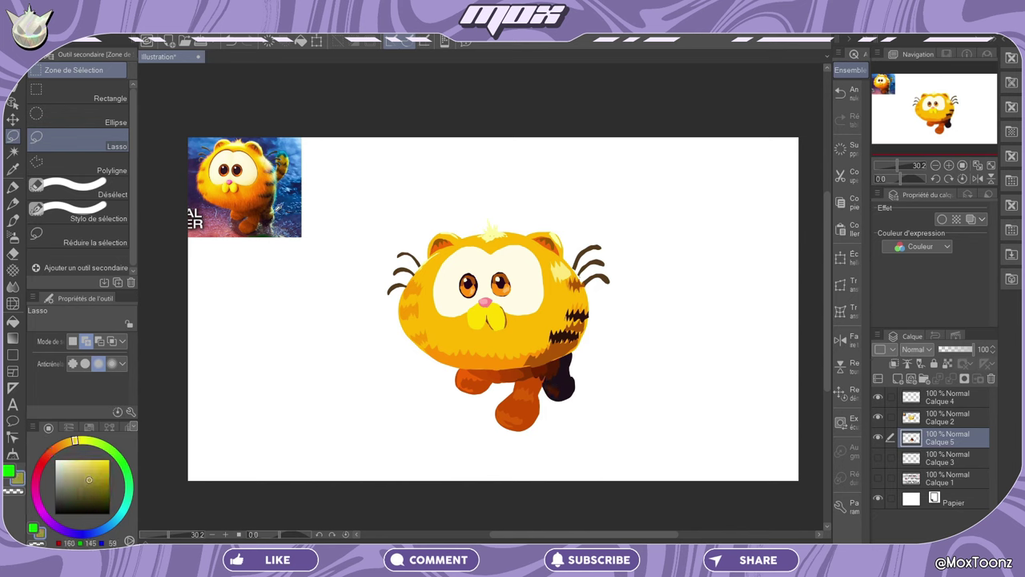
{"action": "left_click", "coordinate": [65, 466]}
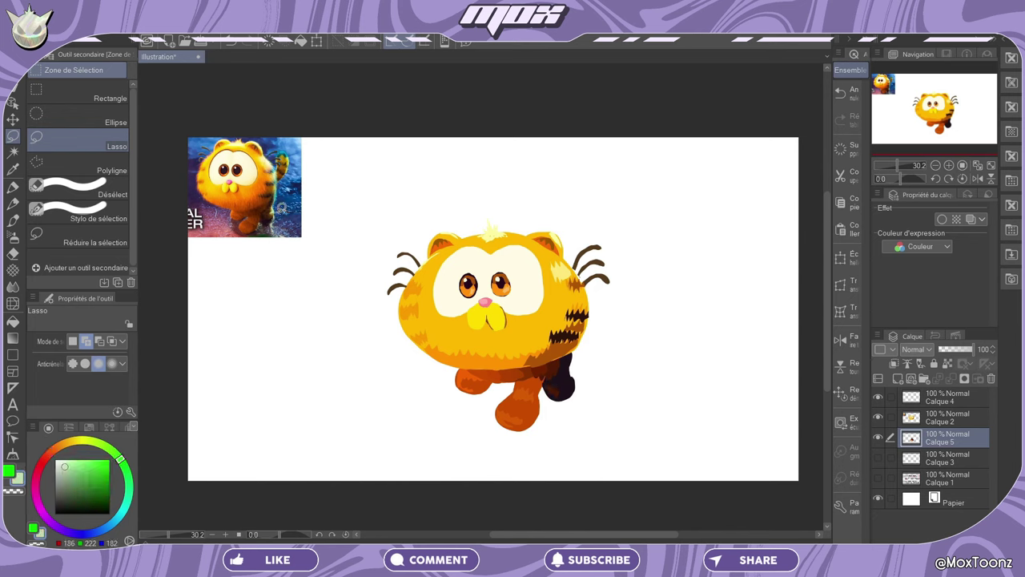
{"action": "left_click", "coordinate": [571, 372], "text": "ctrl+shift"}
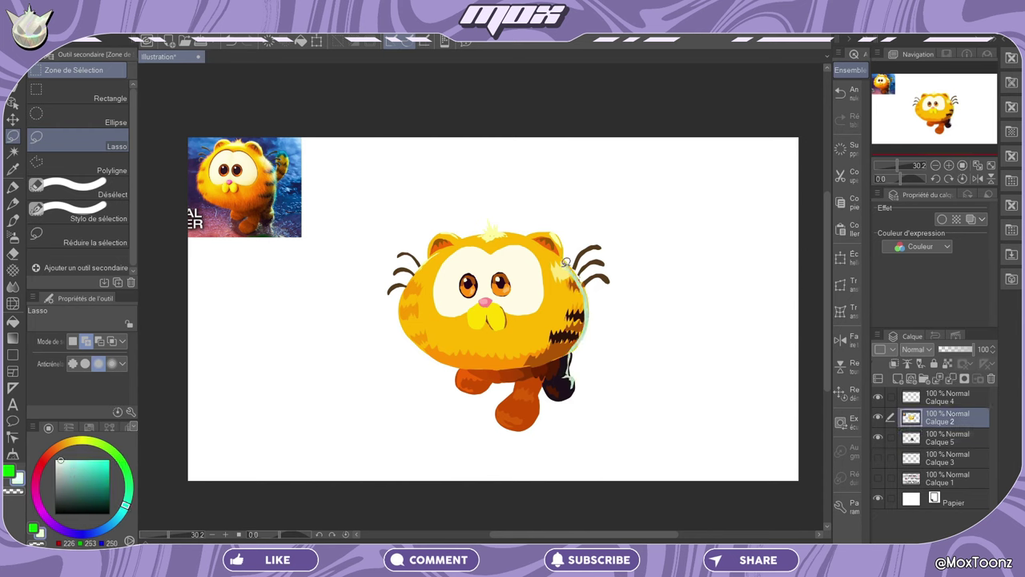
Step: Clear the speckles by the right ear and refill the tooth in light yellow
{"action": "left_click_drag", "start_coordinate": [566, 261], "coordinate": [561, 257]}
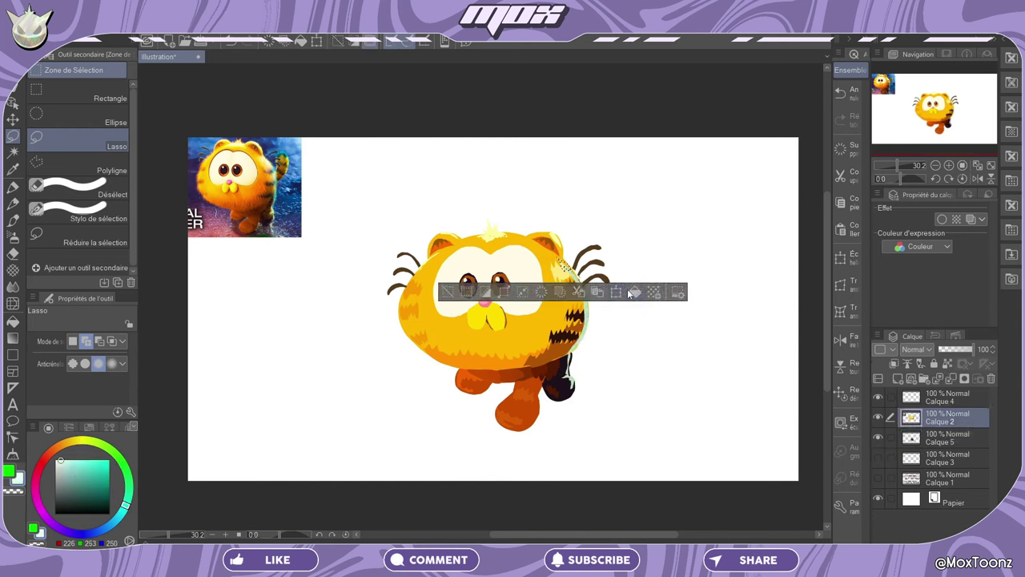
{"action": "left_click", "coordinate": [579, 293]}
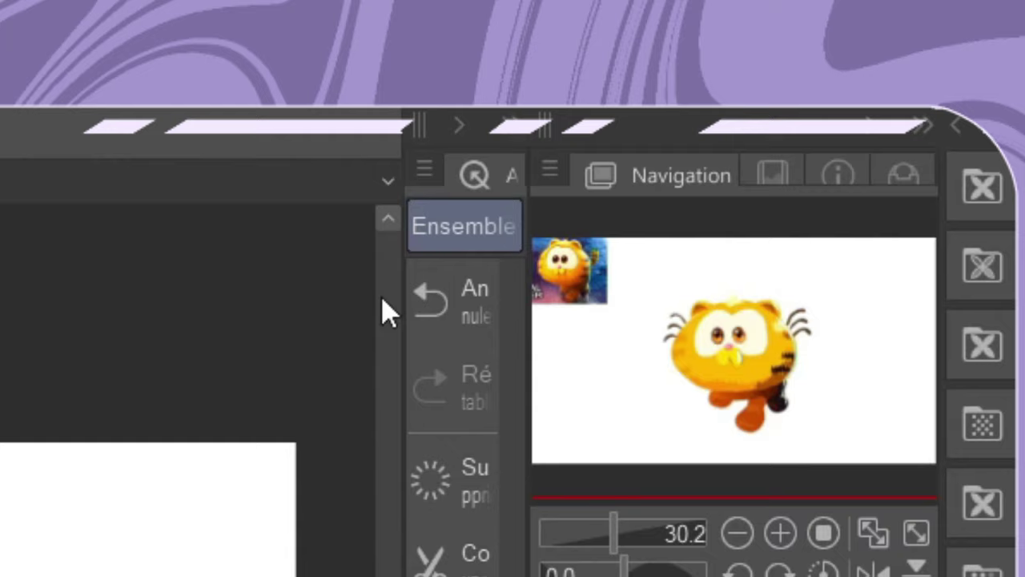
{"action": "left_click_drag", "start_coordinate": [494, 305], "coordinate": [492, 309]}
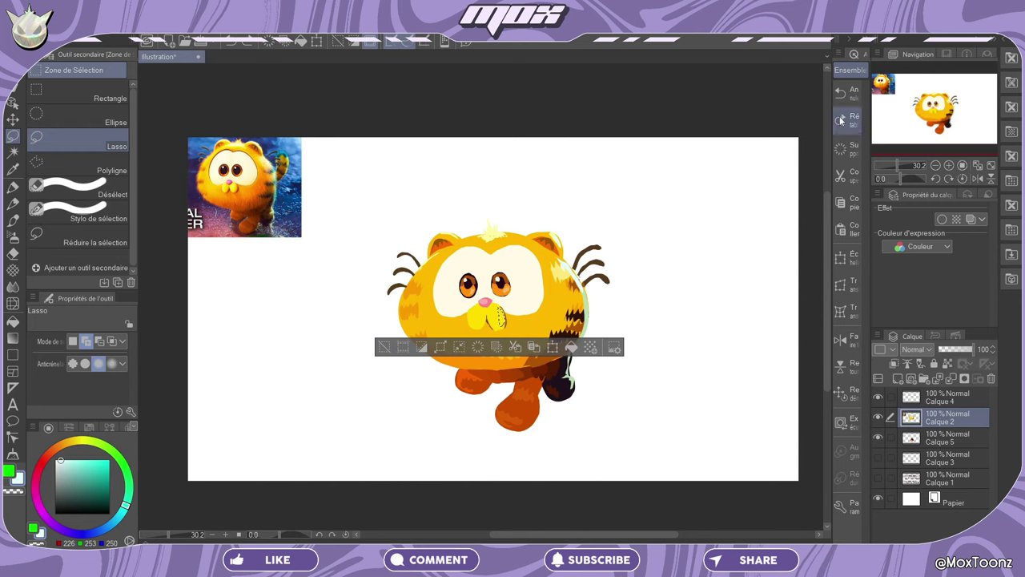
{"action": "left_click", "coordinate": [502, 317]}
{"action": "left_click", "coordinate": [504, 322], "text": "alt"}
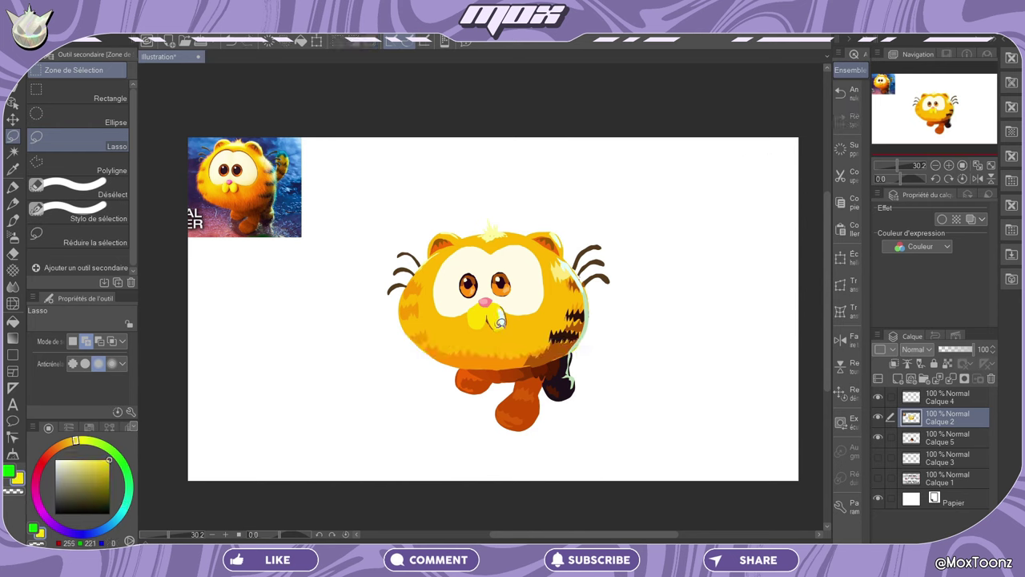
{"action": "left_click_drag", "start_coordinate": [507, 318], "coordinate": [502, 328]}
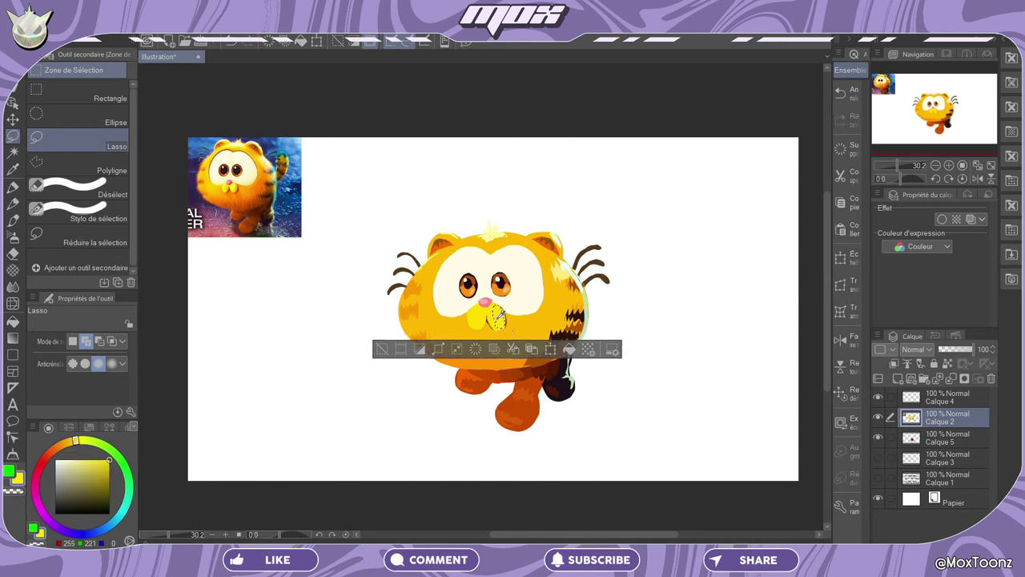
{"action": "left_click", "coordinate": [500, 324], "text": "alt"}
{"action": "left_click", "coordinate": [382, 349]}
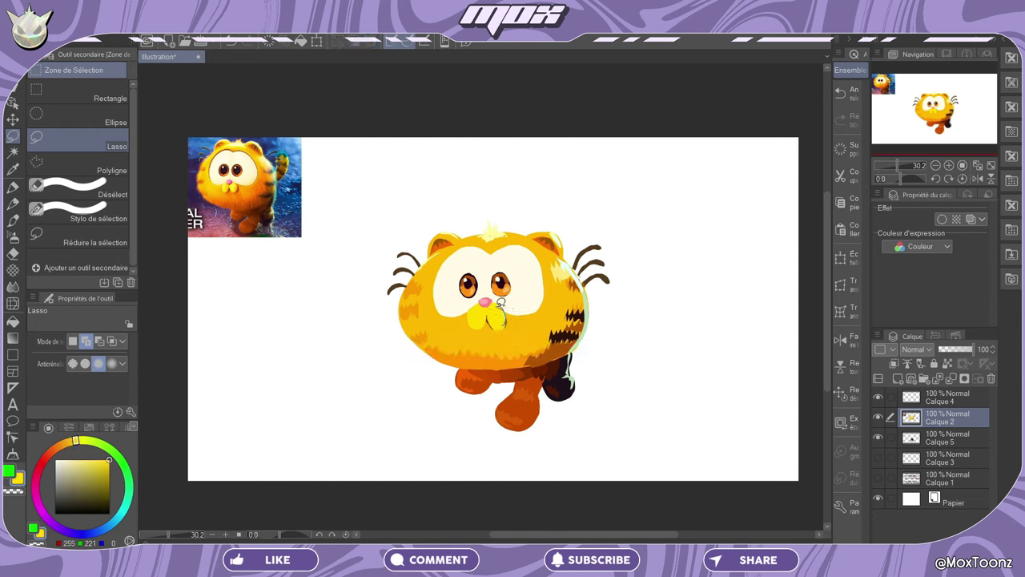
{"action": "left_click_drag", "start_coordinate": [504, 298], "coordinate": [503, 325]}
{"action": "left_click", "coordinate": [403, 343]}
Step: Clear a pale cyan selection along the right edge, then pick dark red on Calque 5
{"action": "left_click", "coordinate": [576, 288], "text": "alt"}
{"action": "left_click_drag", "start_coordinate": [579, 284], "coordinate": [586, 311]}
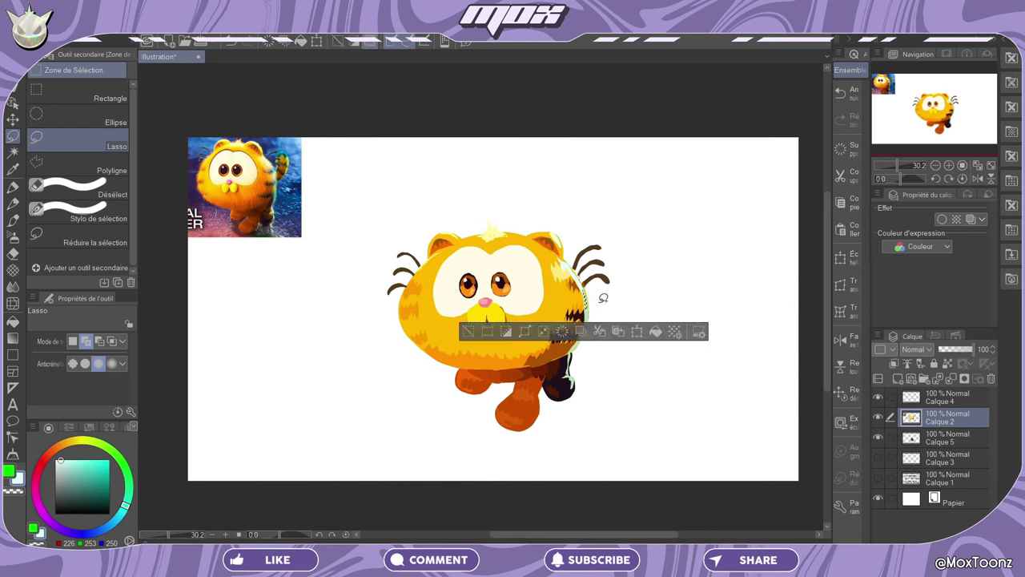
{"action": "left_click", "coordinate": [480, 324]}
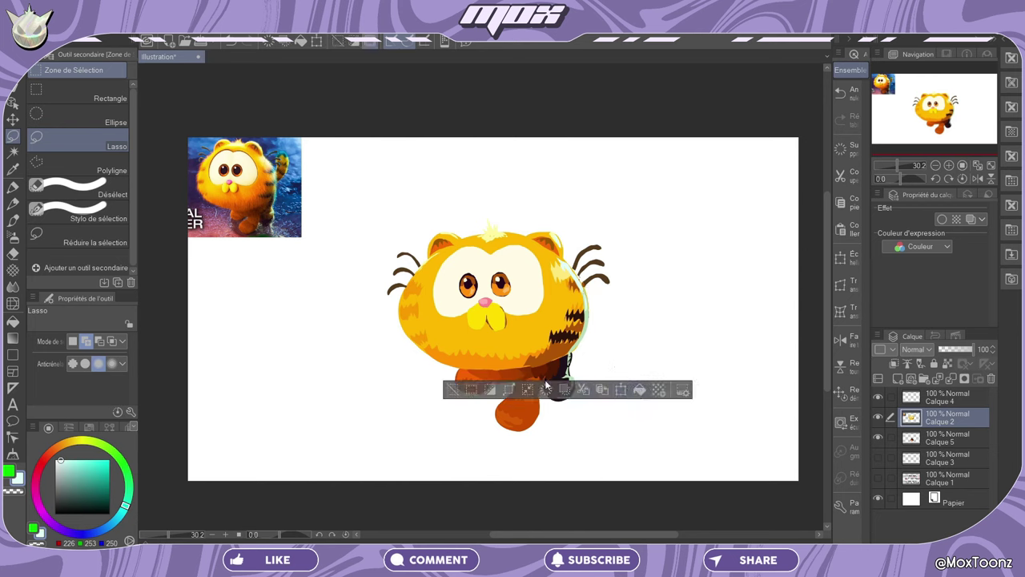
{"action": "mouse_move", "coordinate": [568, 360]}
{"action": "left_mouse_down"}
{"action": "mouse_move", "coordinate": [581, 370]}
{"action": "mouse_move", "coordinate": [573, 383]}
{"action": "mouse_move", "coordinate": [576, 359]}
{"action": "left_mouse_up"}
{"action": "left_click", "coordinate": [947, 437]}
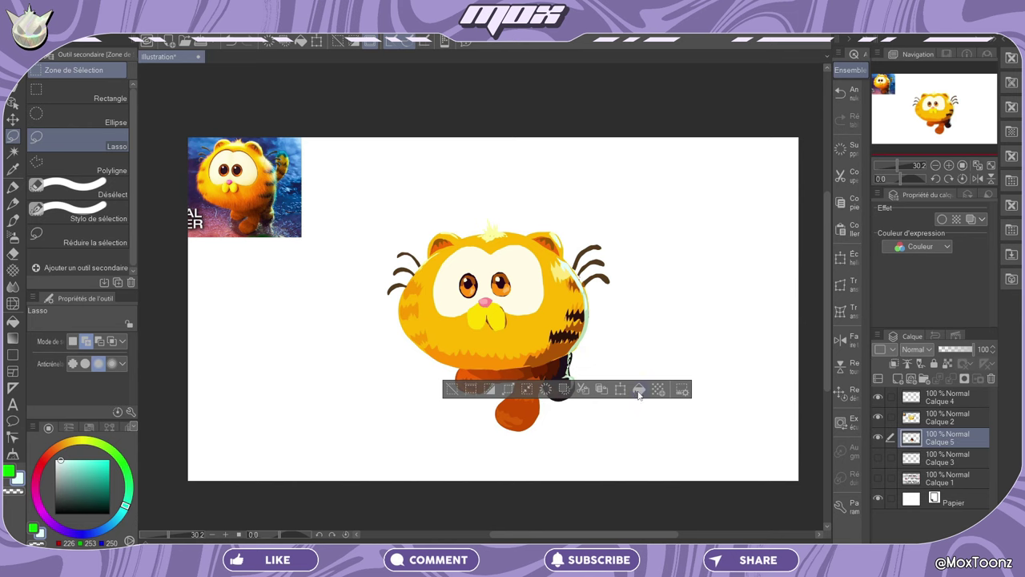
{"action": "left_click_drag", "start_coordinate": [456, 392], "coordinate": [476, 392]}
{"action": "left_click", "coordinate": [109, 470]}
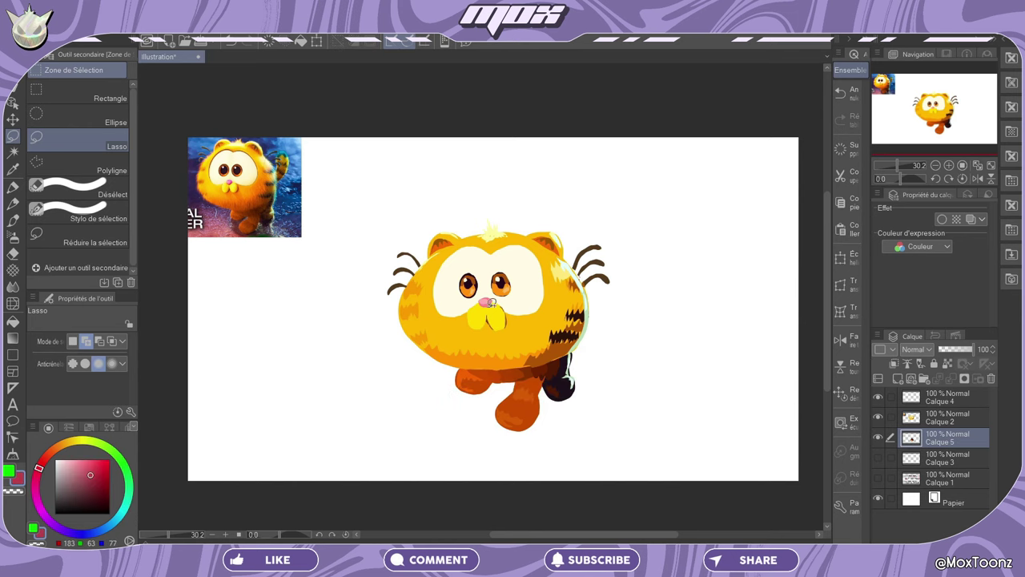
Step: Add pale cyan highlights to the upper and lower left whiskers, then add a new layer
{"action": "left_click_drag", "start_coordinate": [168, 534], "coordinate": [174, 534]}
{"action": "left_click", "coordinate": [669, 155], "text": "alt"}
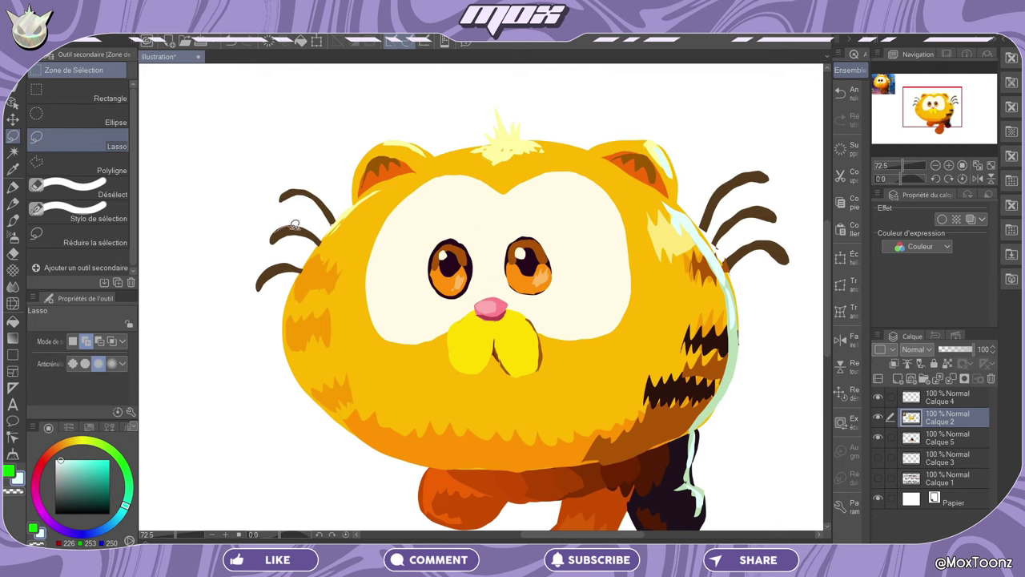
{"action": "left_click_drag", "start_coordinate": [279, 227], "coordinate": [290, 225]}
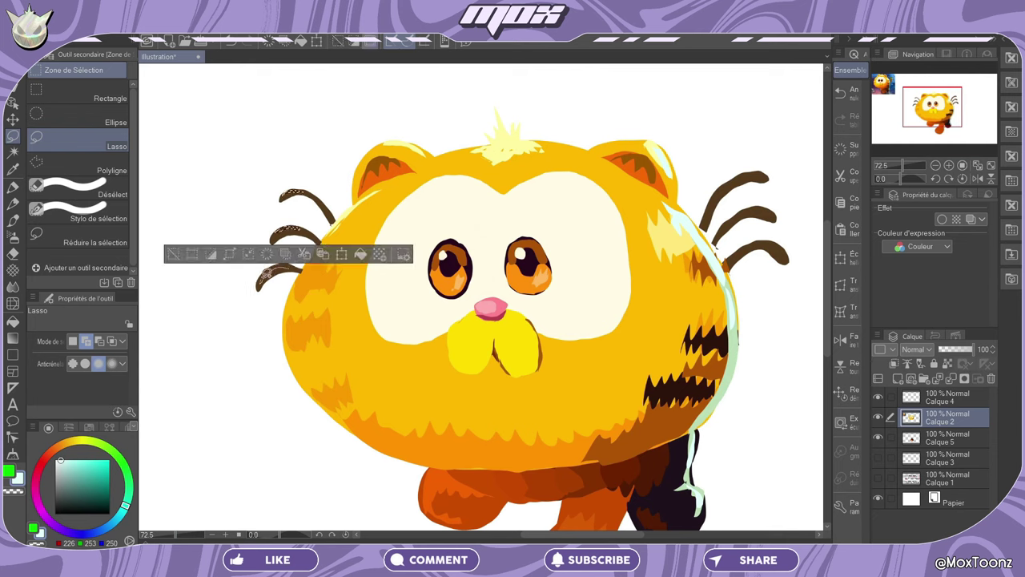
{"action": "left_click_drag", "start_coordinate": [287, 267], "coordinate": [273, 276]}
{"action": "key", "text": "ctrl+d"}
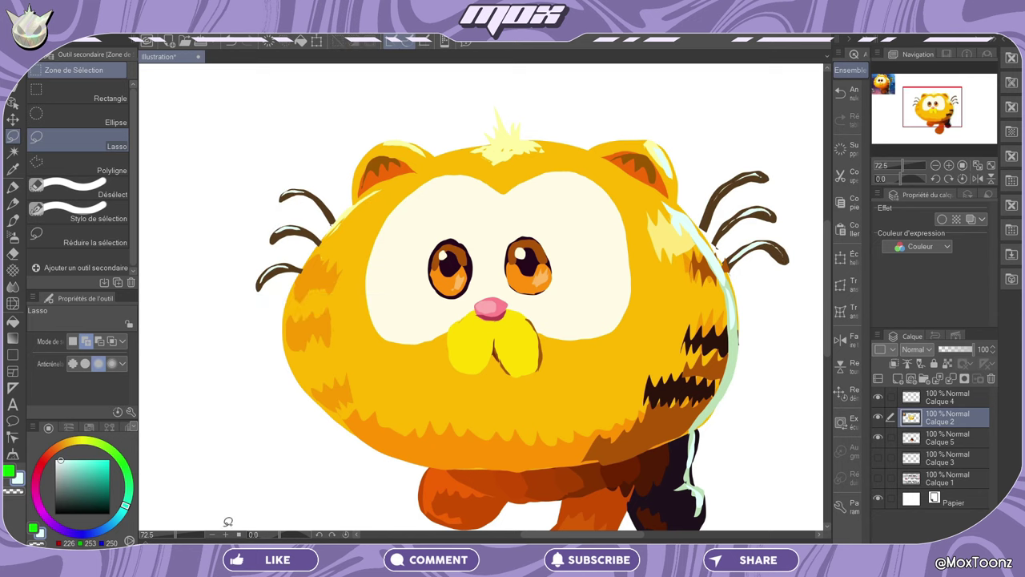
{"action": "left_click_drag", "start_coordinate": [192, 534], "coordinate": [177, 538]}
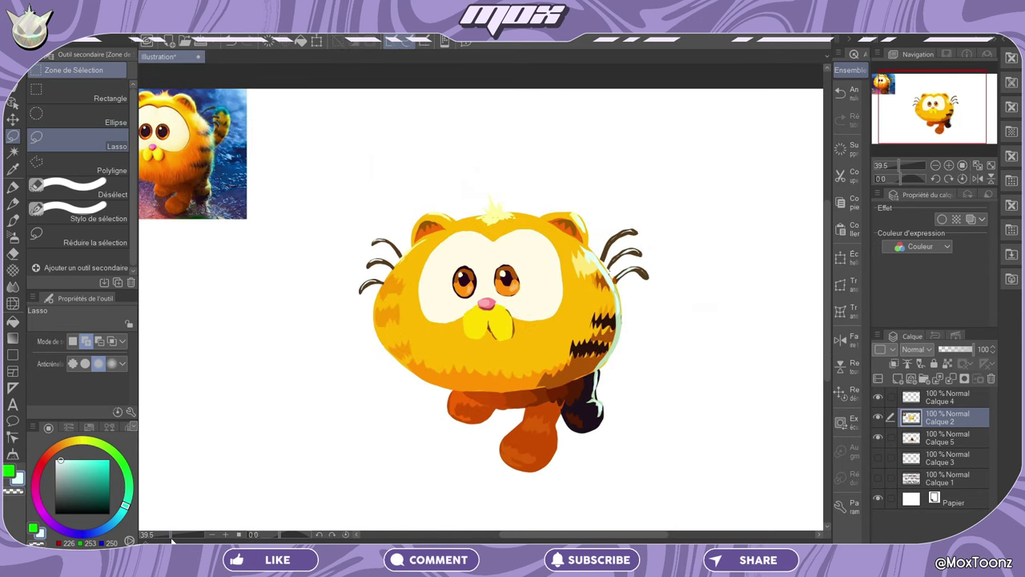
{"action": "left_click", "coordinate": [928, 459]}
{"action": "key", "text": "ctrl+shift+n"}
Step: On Calque 6, lasso-fill an orange-brown curled tail beside the right whiskers and trim its top
{"action": "left_click", "coordinate": [925, 116]}
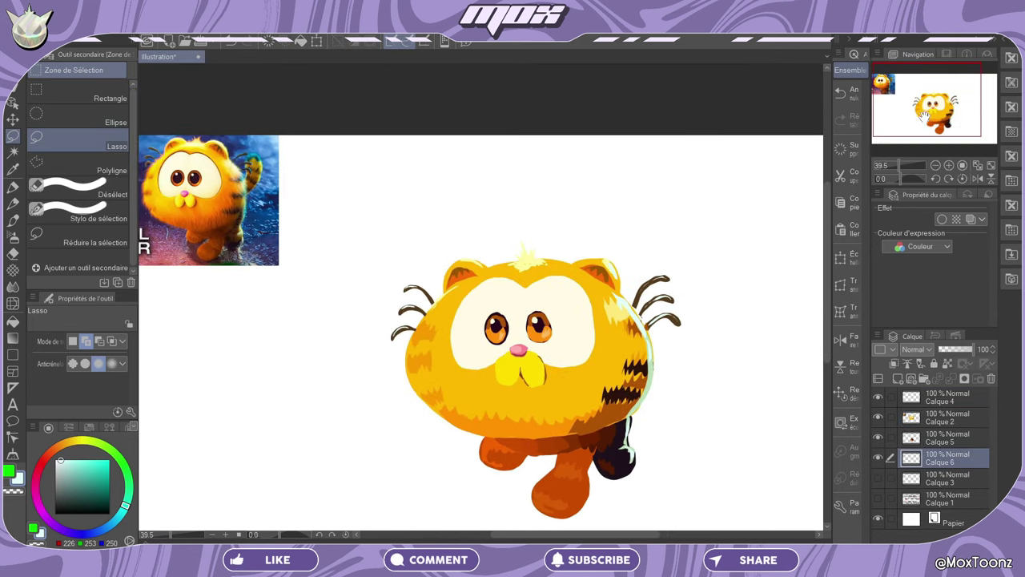
{"action": "left_click", "coordinate": [258, 166]}
{"action": "mouse_move", "coordinate": [641, 329]}
{"action": "left_mouse_down"}
{"action": "mouse_move", "coordinate": [647, 376]}
{"action": "mouse_move", "coordinate": [689, 346]}
{"action": "left_mouse_up"}
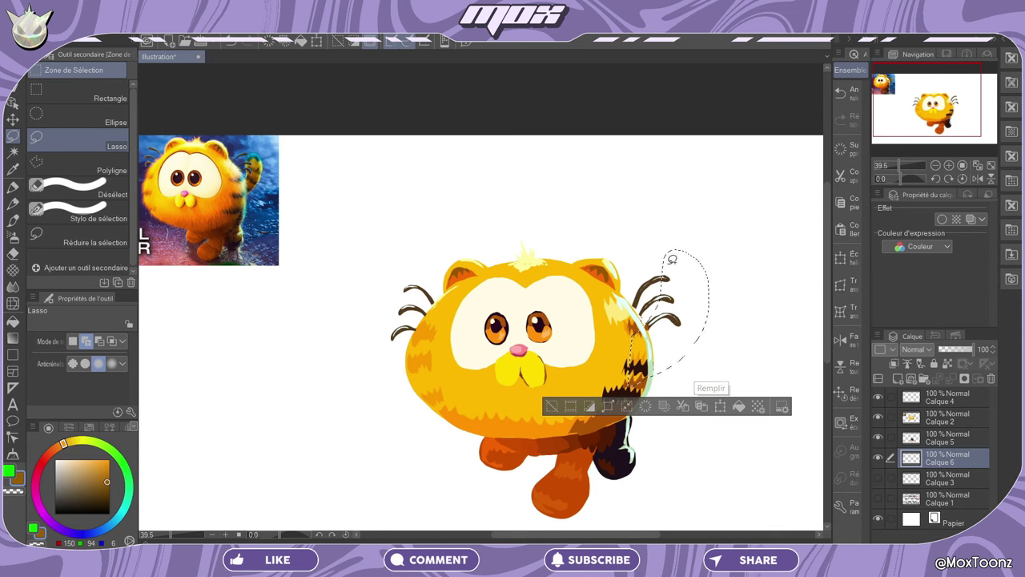
{"action": "left_click", "coordinate": [743, 406]}
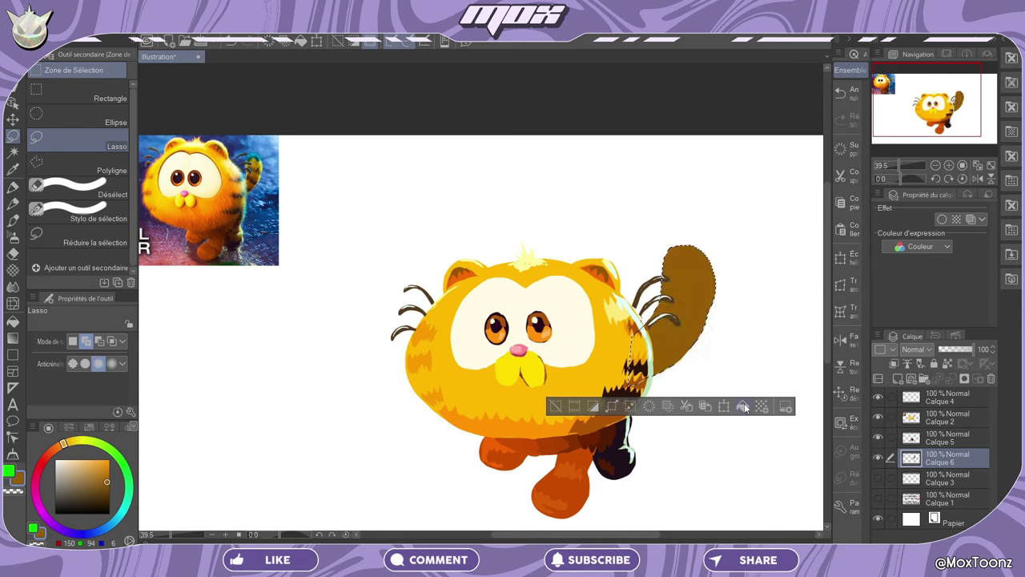
{"action": "mouse_move", "coordinate": [709, 261]}
{"action": "left_mouse_down"}
{"action": "mouse_move", "coordinate": [627, 347]}
{"action": "mouse_move", "coordinate": [637, 356]}
{"action": "left_mouse_up"}
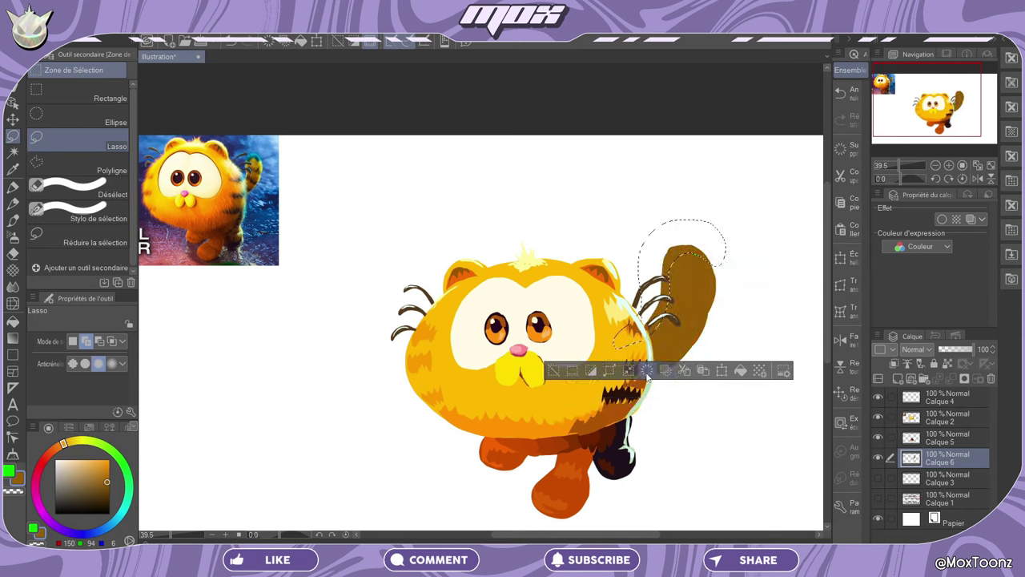
{"action": "key", "text": "Delete"}
{"action": "key", "text": "ctrl+d"}
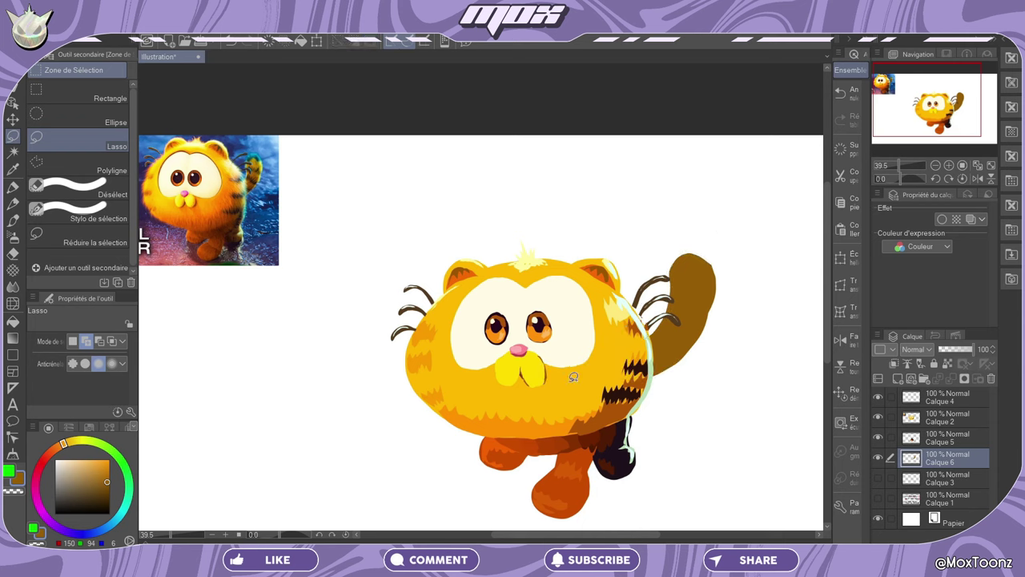
Step: Fill the tail tip with the teal-green colour
{"action": "key", "text": "x"}
{"action": "left_click_drag", "start_coordinate": [672, 277], "coordinate": [698, 255]}
{"action": "left_click", "coordinate": [753, 309]}
{"action": "left_click", "coordinate": [575, 308]}
Step: Fill a dark-brown stripe on the lower tail and bring up the halftone settings
{"action": "left_click_drag", "start_coordinate": [709, 295], "coordinate": [674, 314]}
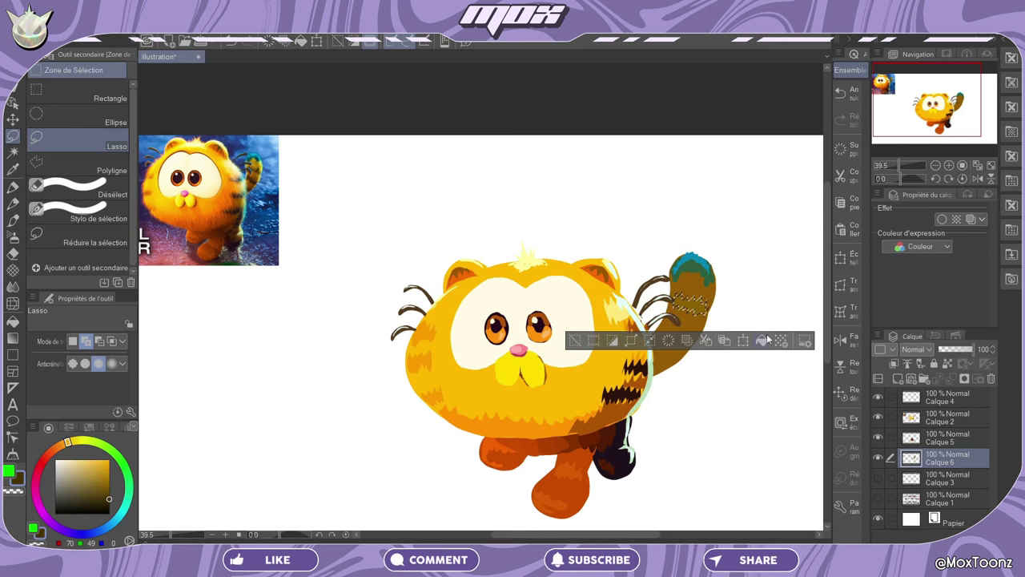
{"action": "left_click", "coordinate": [767, 339]}
{"action": "left_click", "coordinate": [575, 341]}
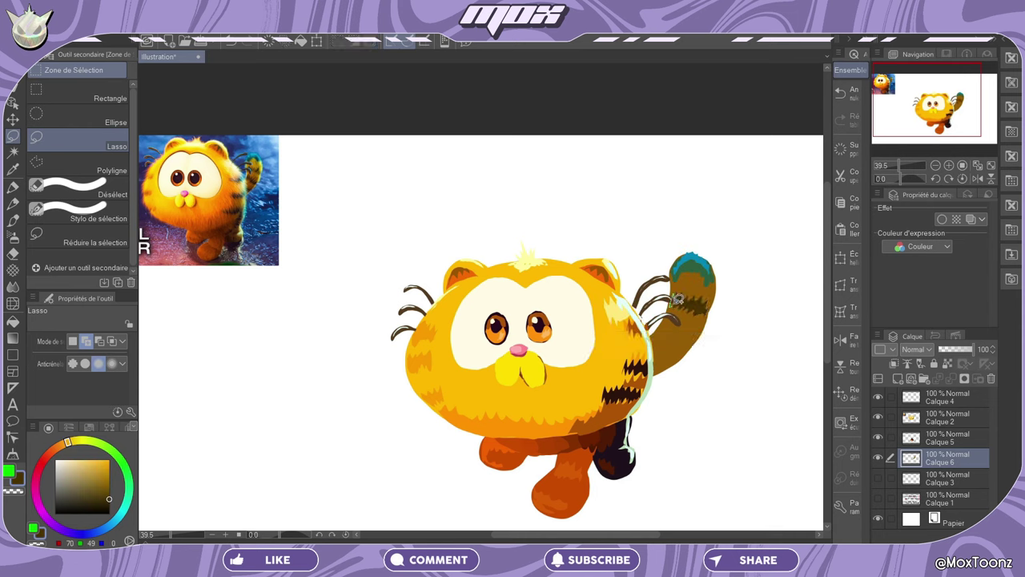
{"action": "left_click_drag", "start_coordinate": [677, 298], "coordinate": [709, 295]}
{"action": "left_click", "coordinate": [763, 328]}
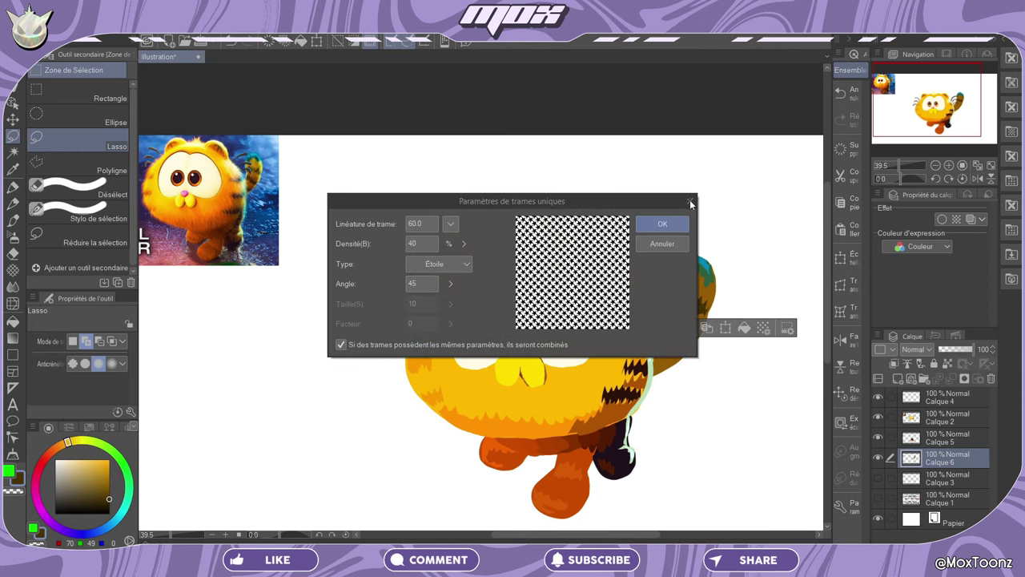
Step: Cancel the halftone settings and fill another dark-brown stripe on the tail
{"action": "left_click", "coordinate": [690, 202]}
{"action": "mouse_move", "coordinate": [661, 322]}
{"action": "left_mouse_down"}
{"action": "mouse_move", "coordinate": [676, 345]}
{"action": "mouse_move", "coordinate": [665, 333]}
{"action": "left_mouse_up"}
{"action": "key", "text": "alt+Delete"}
{"action": "key", "text": "ctrl+d"}
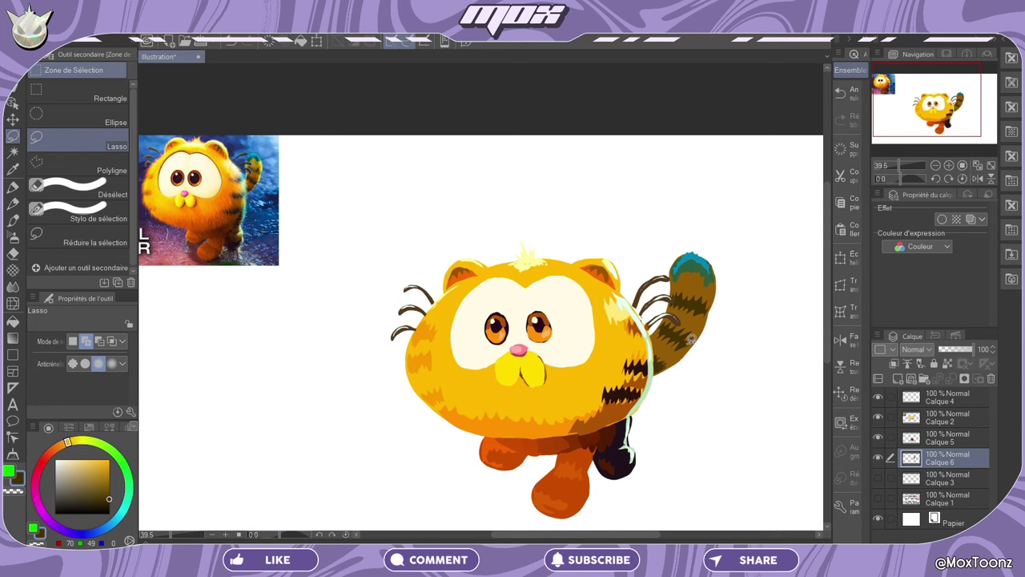
Step: Fill an olive-yellow strip along the tail's right edge
{"action": "left_click", "coordinate": [272, 167], "text": "alt"}
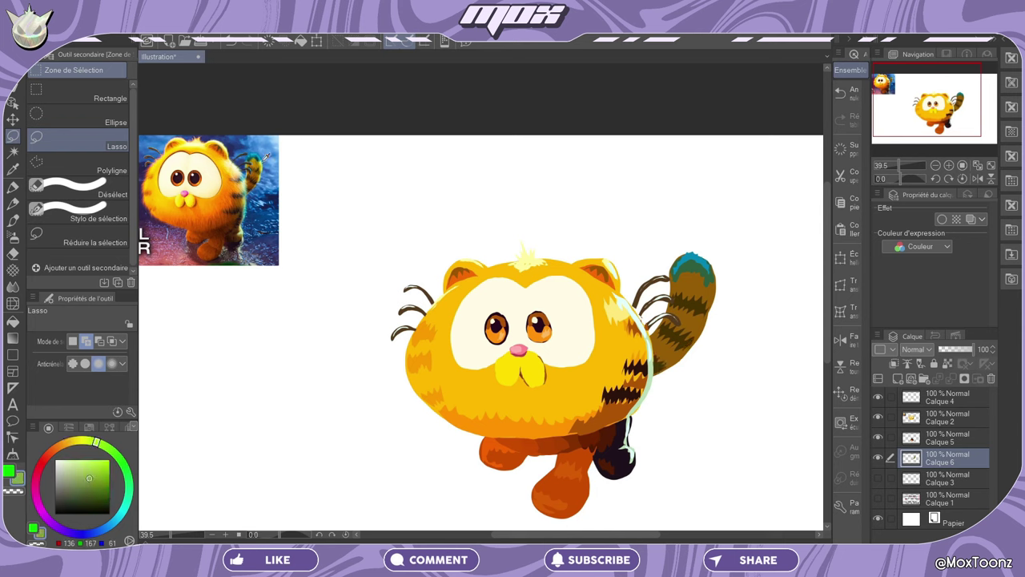
{"action": "left_click_drag", "start_coordinate": [720, 286], "coordinate": [719, 282]}
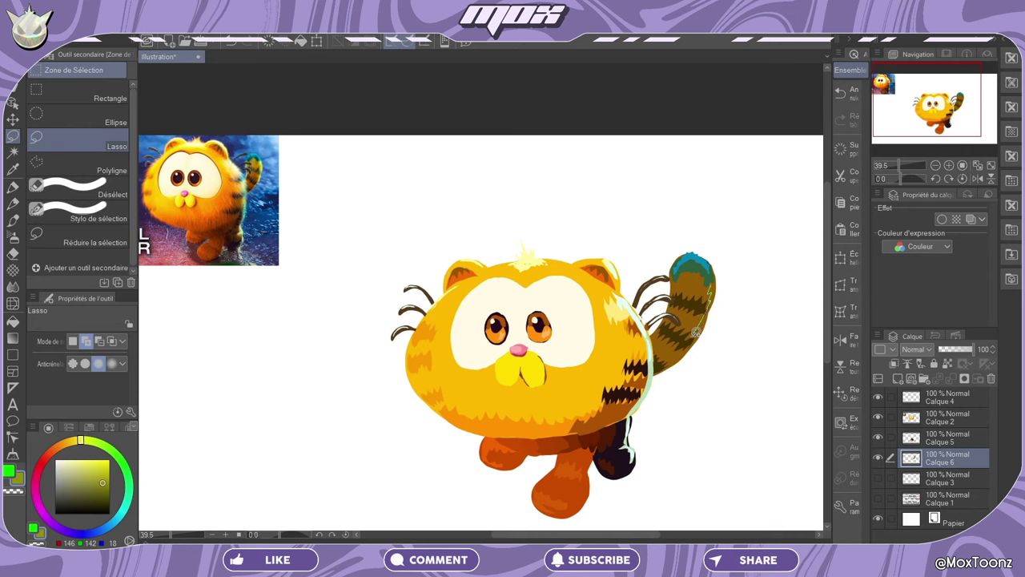
{"action": "left_click", "coordinate": [762, 384]}
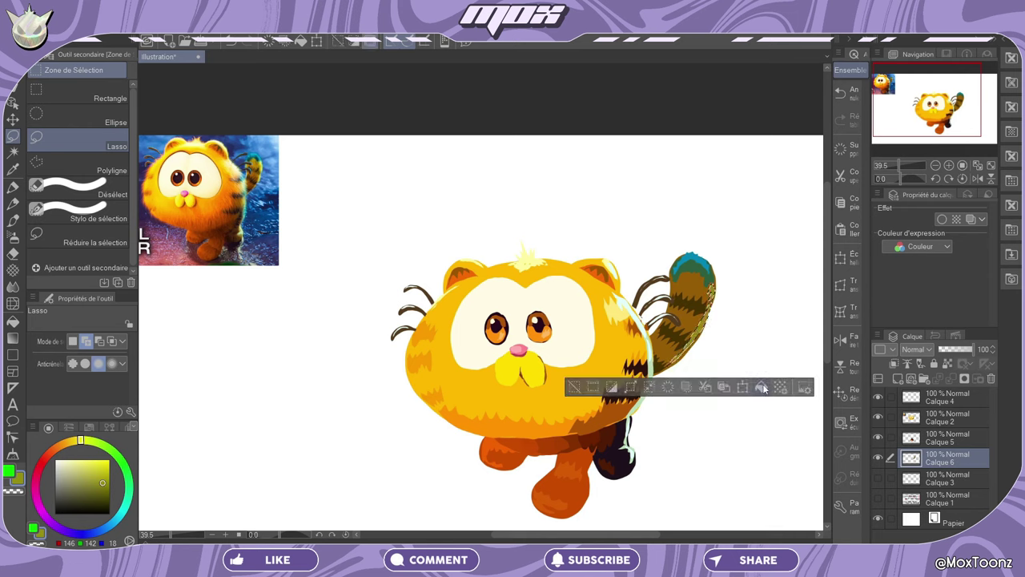
{"action": "key", "text": "ctrl+d"}
{"action": "left_click", "coordinate": [680, 354], "text": "alt"}
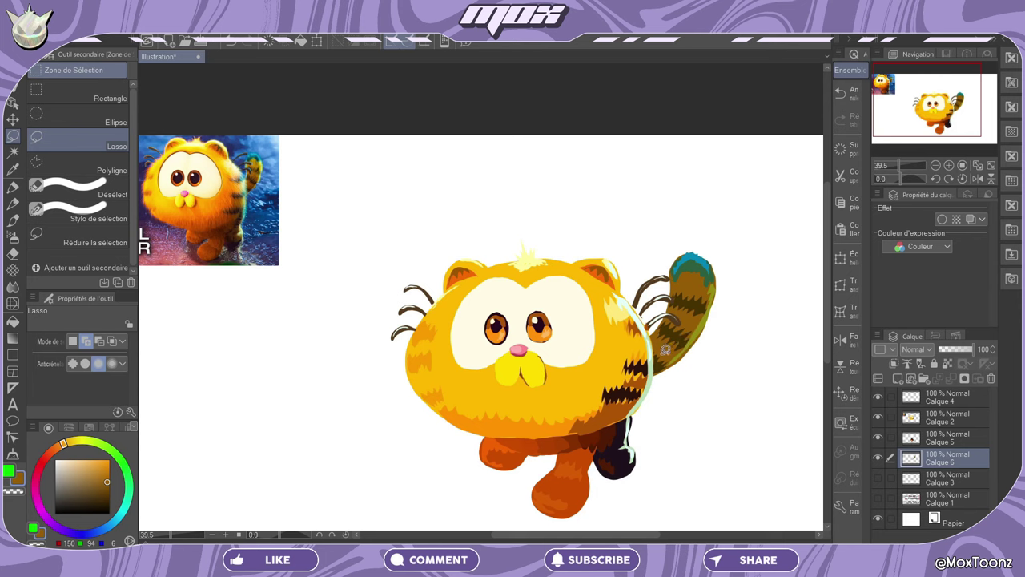
Step: Sample dark orange and pale cyan while trying selections at the body-tail join and tail tip
{"action": "left_click", "coordinate": [637, 320], "text": "alt"}
{"action": "left_click_drag", "start_coordinate": [637, 321], "coordinate": [711, 339]}
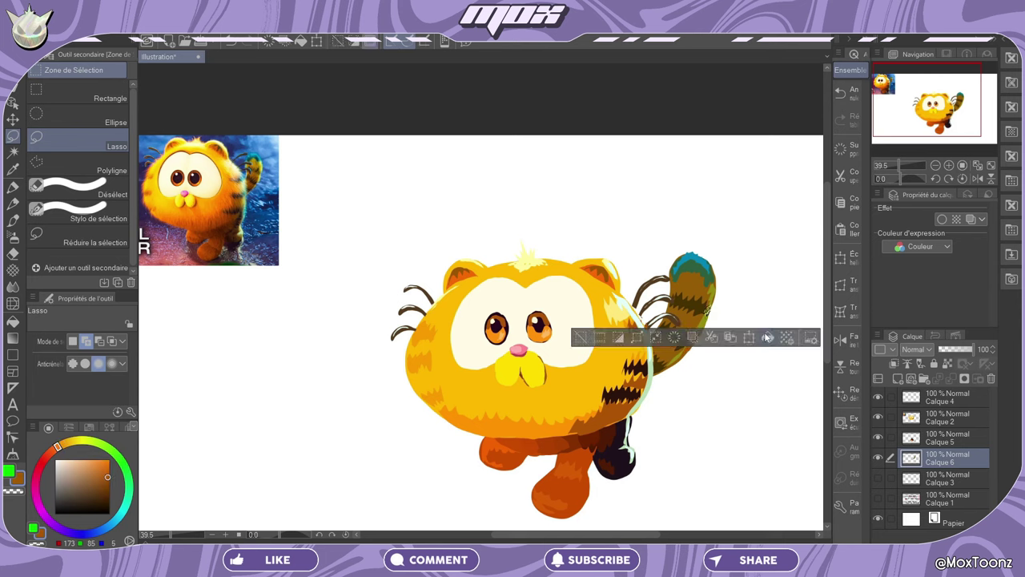
{"action": "left_click", "coordinate": [673, 321], "text": "alt"}
{"action": "mouse_move", "coordinate": [697, 257]}
{"action": "left_mouse_down"}
{"action": "mouse_move", "coordinate": [689, 284]}
{"action": "mouse_move", "coordinate": [710, 280]}
{"action": "left_mouse_up"}
{"action": "key", "text": "ctrl+d"}
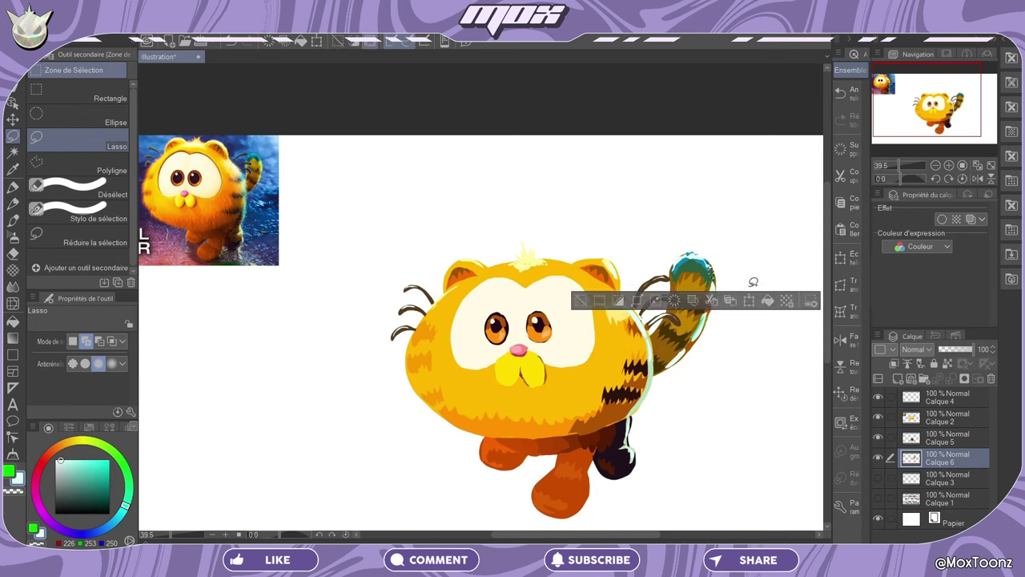
Step: Sample pale cyan from the tail tip and fill the tip with it
{"action": "key", "text": "ctrl+d"}
{"action": "left_click", "coordinate": [687, 263], "text": "alt"}
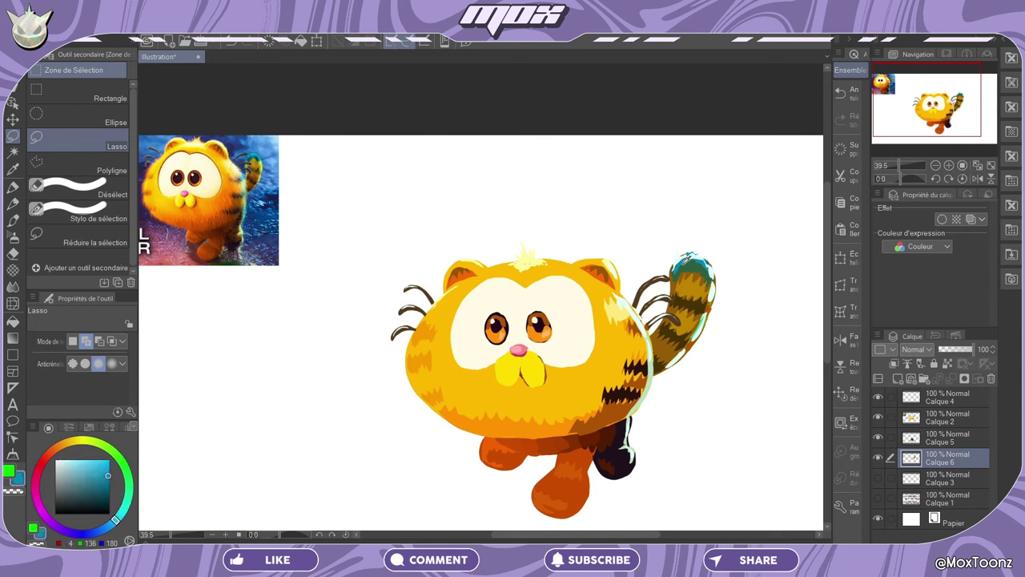
{"action": "left_click", "coordinate": [713, 272], "text": "alt"}
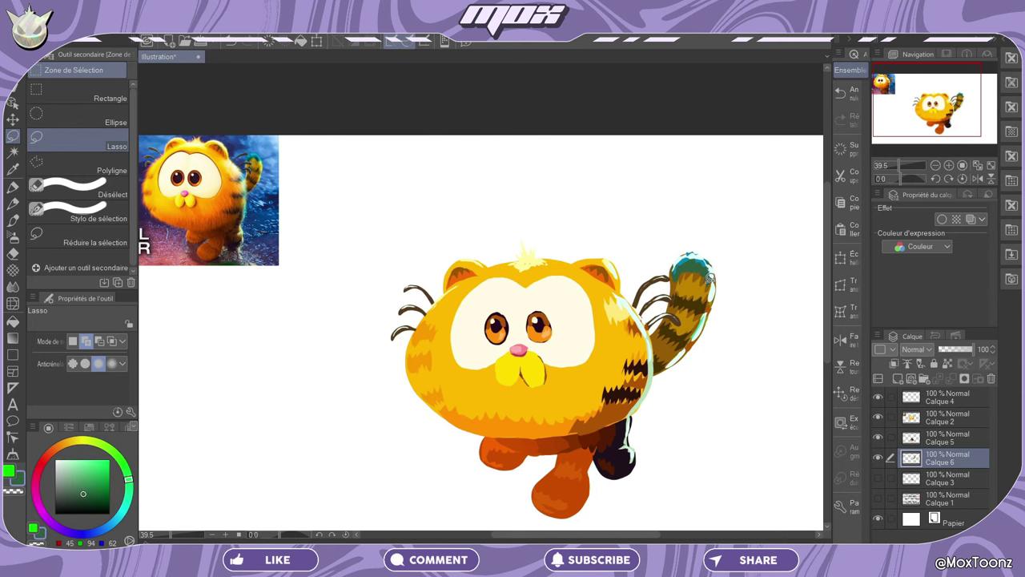
{"action": "left_click", "coordinate": [696, 262], "text": "alt"}
{"action": "left_click_drag", "start_coordinate": [693, 256], "coordinate": [708, 268]}
{"action": "left_click", "coordinate": [570, 280]}
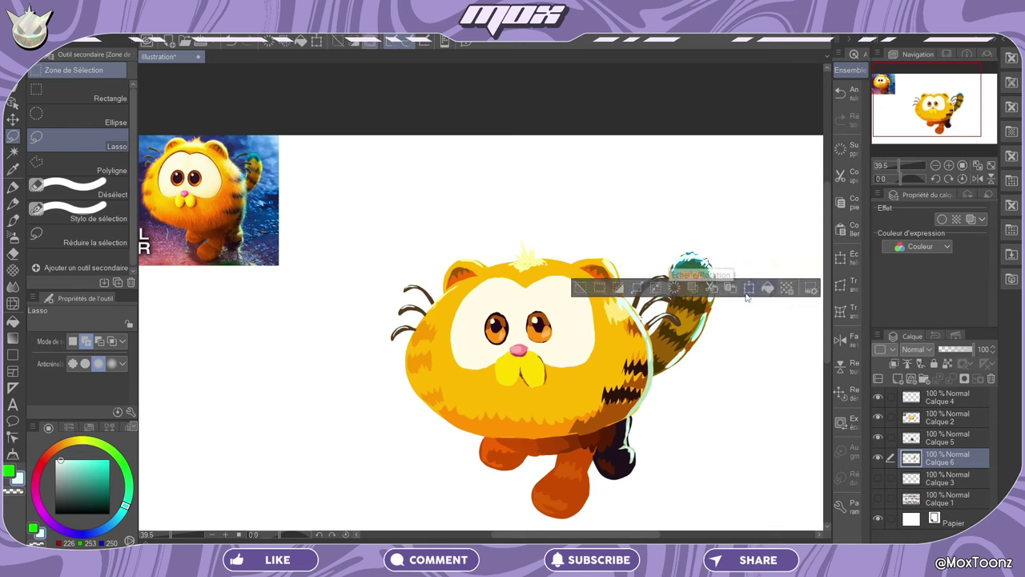
{"action": "left_click", "coordinate": [594, 285]}
Step: Add a pale cyan highlight along the tail's lower right edge
{"action": "left_click", "coordinate": [690, 261], "text": "alt"}
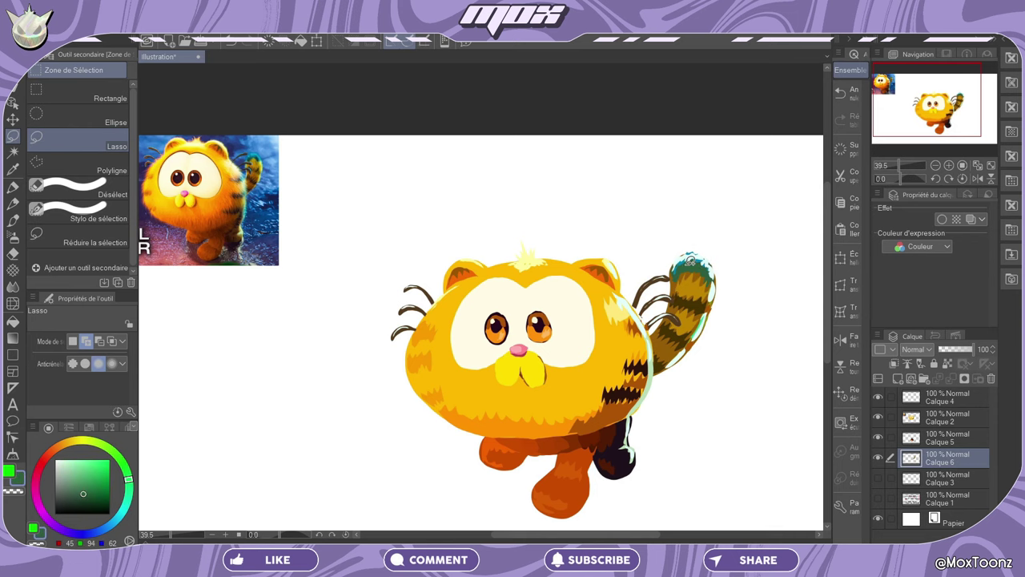
{"action": "left_click_drag", "start_coordinate": [689, 254], "coordinate": [677, 269]}
{"action": "left_click", "coordinate": [582, 287]}
{"action": "left_click", "coordinate": [715, 290], "text": "alt"}
{"action": "left_click_drag", "start_coordinate": [715, 299], "coordinate": [687, 352]}
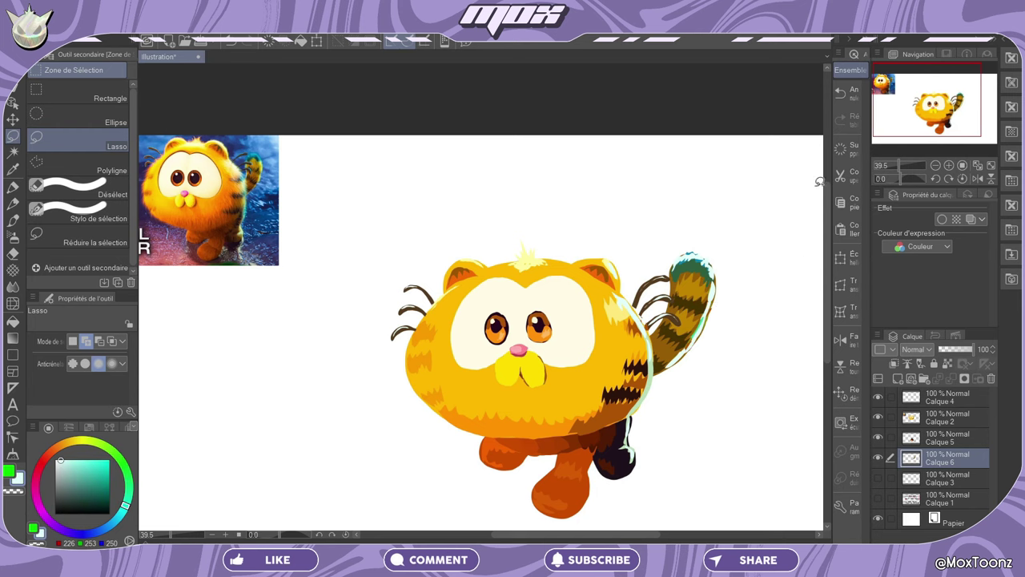
Step: Fill a pale cyan strip along the tail and a brown-orange patch below it
{"action": "left_click_drag", "start_coordinate": [820, 182], "coordinate": [693, 321]}
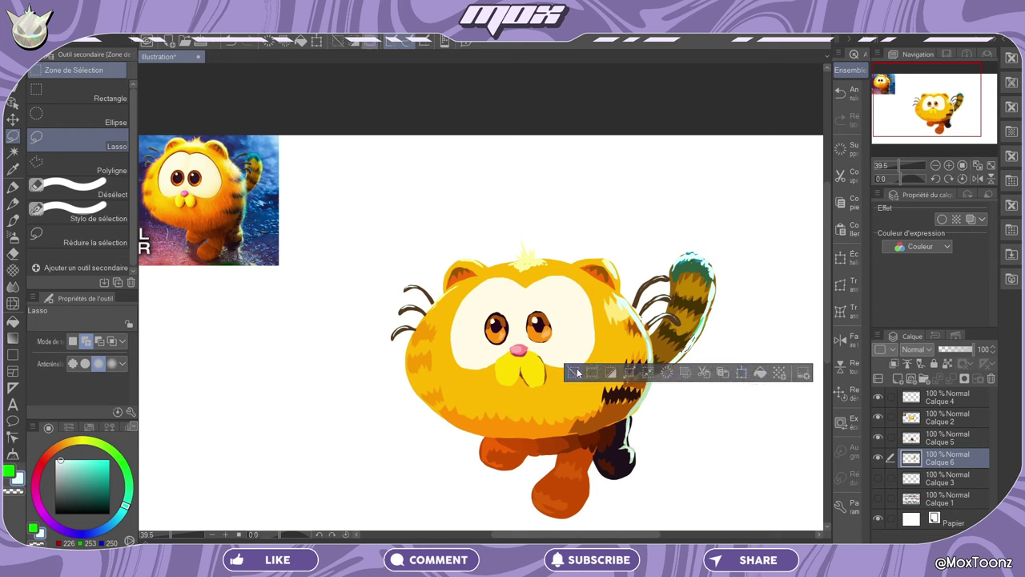
{"action": "left_click", "coordinate": [677, 338]}
{"action": "left_click", "coordinate": [678, 347], "text": "alt"}
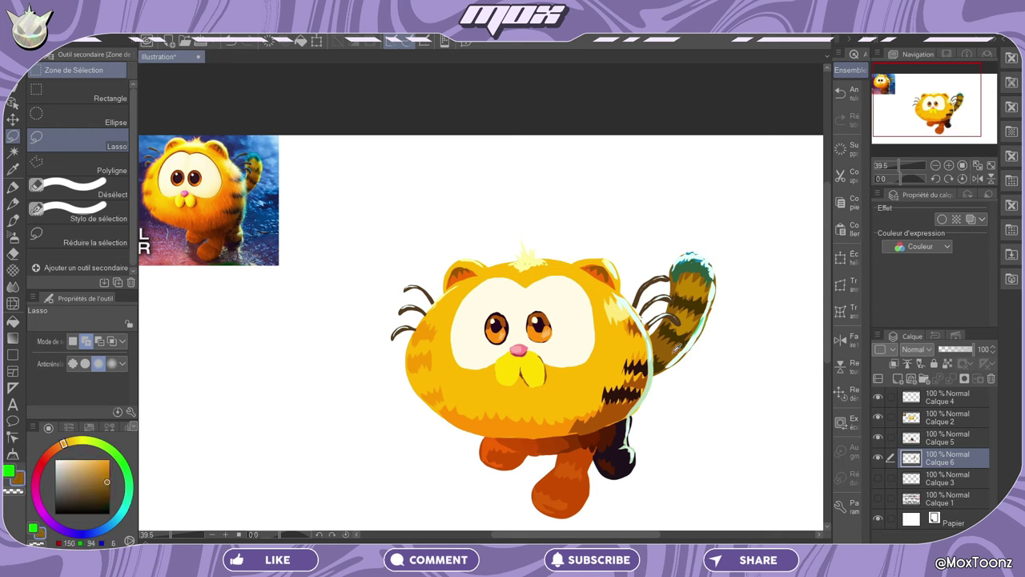
{"action": "left_click_drag", "start_coordinate": [677, 346], "coordinate": [696, 352]}
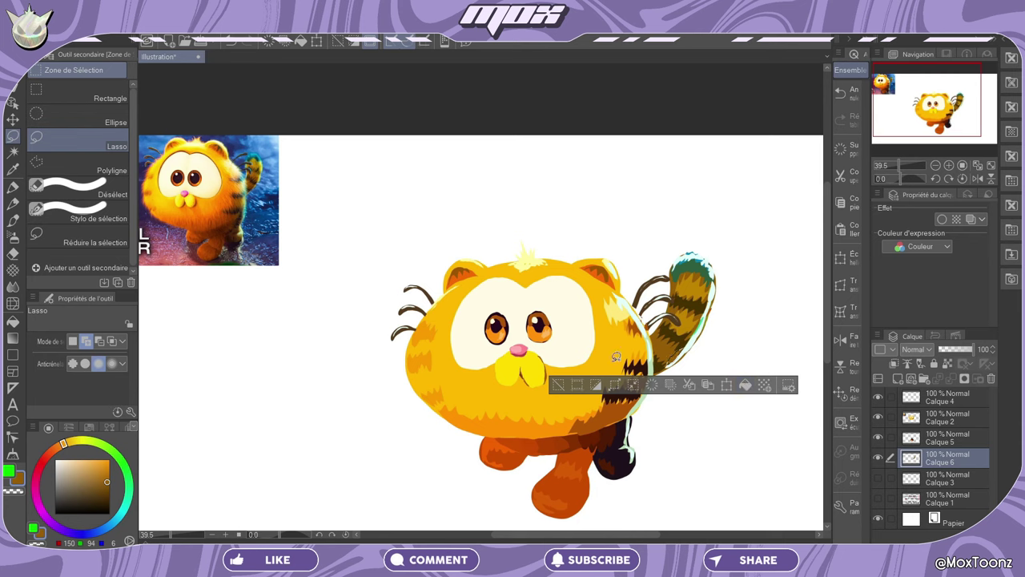
{"action": "left_click", "coordinate": [681, 340], "text": "alt"}
Step: Fill two more shading patches along the tail's edge
{"action": "left_click_drag", "start_coordinate": [704, 317], "coordinate": [697, 340]}
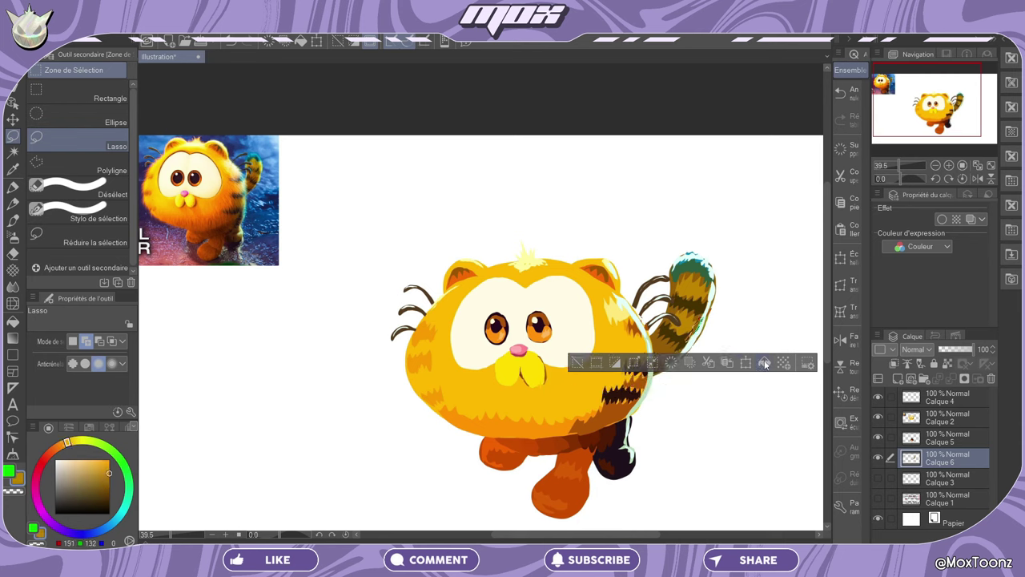
{"action": "left_click", "coordinate": [704, 304]}
{"action": "left_click_drag", "start_coordinate": [710, 293], "coordinate": [708, 308]}
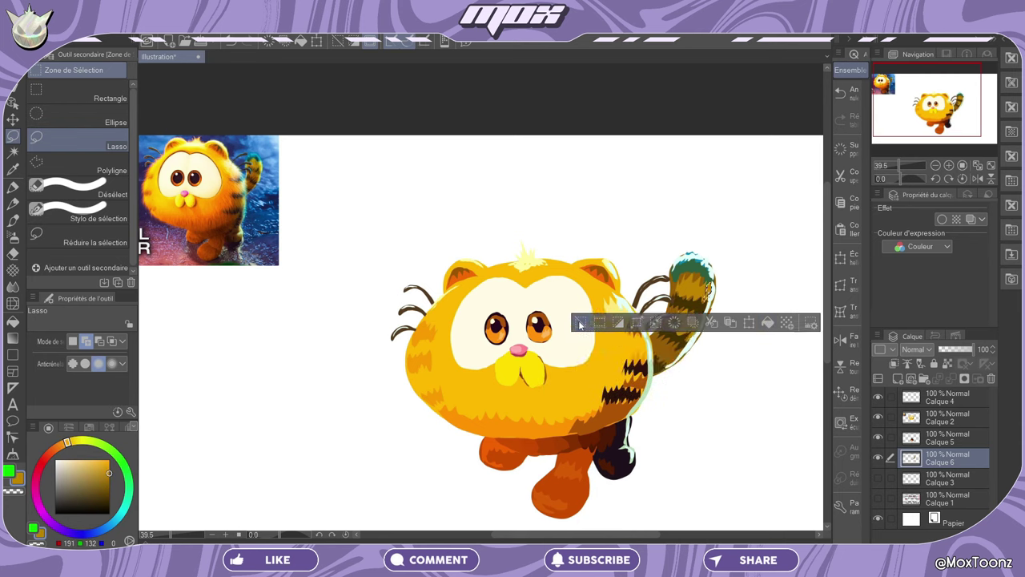
{"action": "left_click", "coordinate": [713, 281]}
Step: Fill the tail tip with a darker brown-orange, then undo that fill
{"action": "left_click", "coordinate": [684, 276], "text": "alt"}
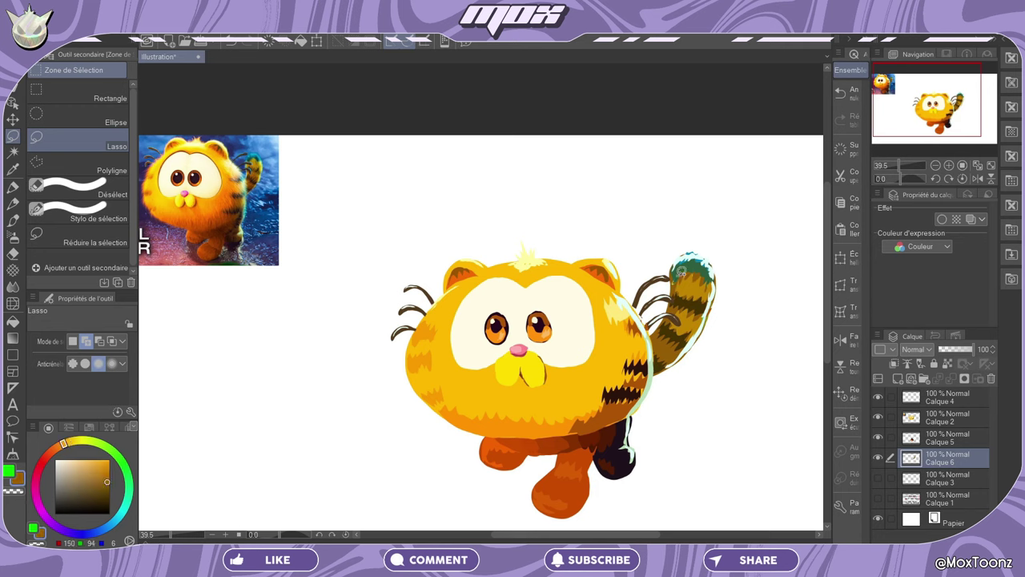
{"action": "left_click_drag", "start_coordinate": [681, 272], "coordinate": [677, 284]}
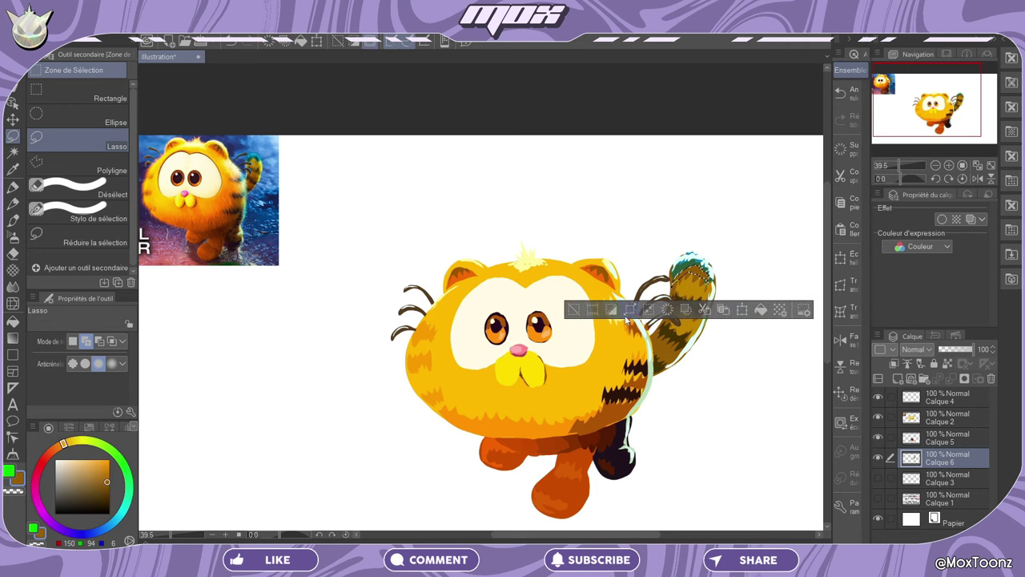
{"action": "left_click", "coordinate": [709, 273]}
{"action": "mouse_move", "coordinate": [711, 268]}
{"action": "left_mouse_down"}
{"action": "mouse_move", "coordinate": [696, 277]}
{"action": "mouse_move", "coordinate": [705, 259]}
{"action": "mouse_move", "coordinate": [685, 273]}
{"action": "mouse_move", "coordinate": [713, 281]}
{"action": "left_mouse_up"}
{"action": "left_click", "coordinate": [690, 266]}
{"action": "left_click", "coordinate": [679, 274]}
{"action": "left_click", "coordinate": [759, 317]}
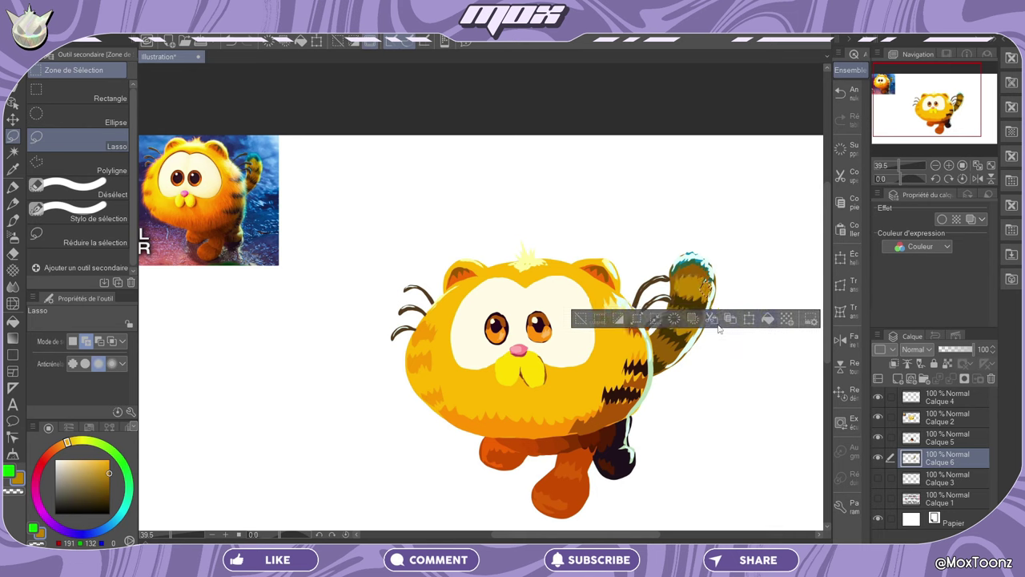
{"action": "key", "text": "ctrl+z"}
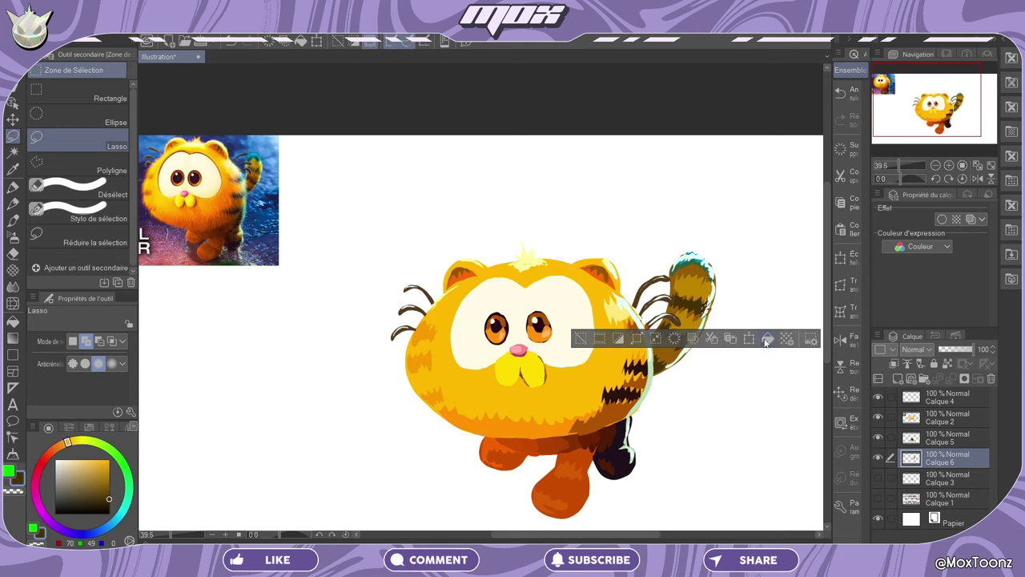
Step: Add a light cyan strip on the tail's right edge and small brown patches near the body stripes
{"action": "left_click", "coordinate": [719, 288]}
{"action": "left_click_drag", "start_coordinate": [711, 303], "coordinate": [716, 300]}
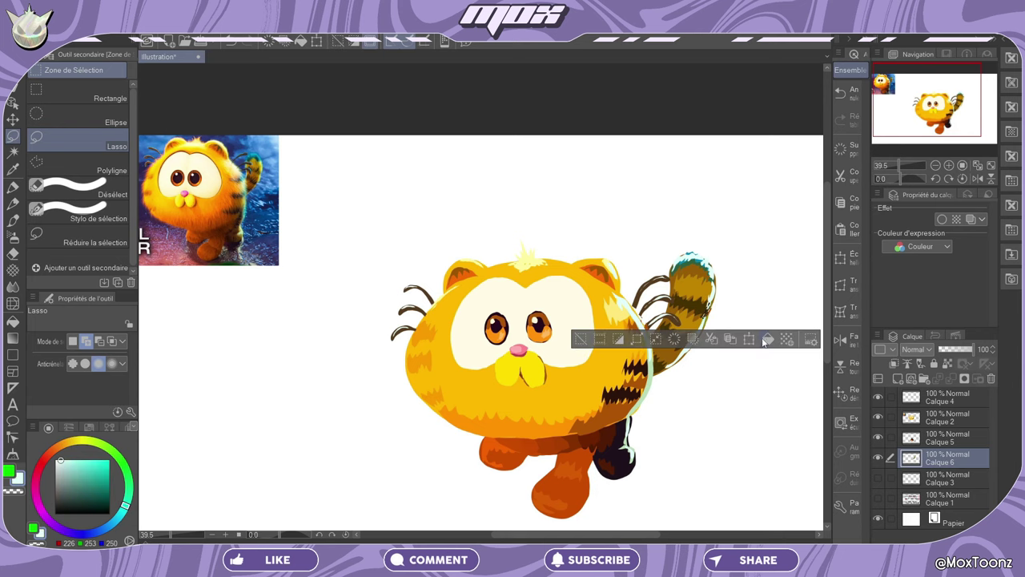
{"action": "left_click", "coordinate": [583, 339]}
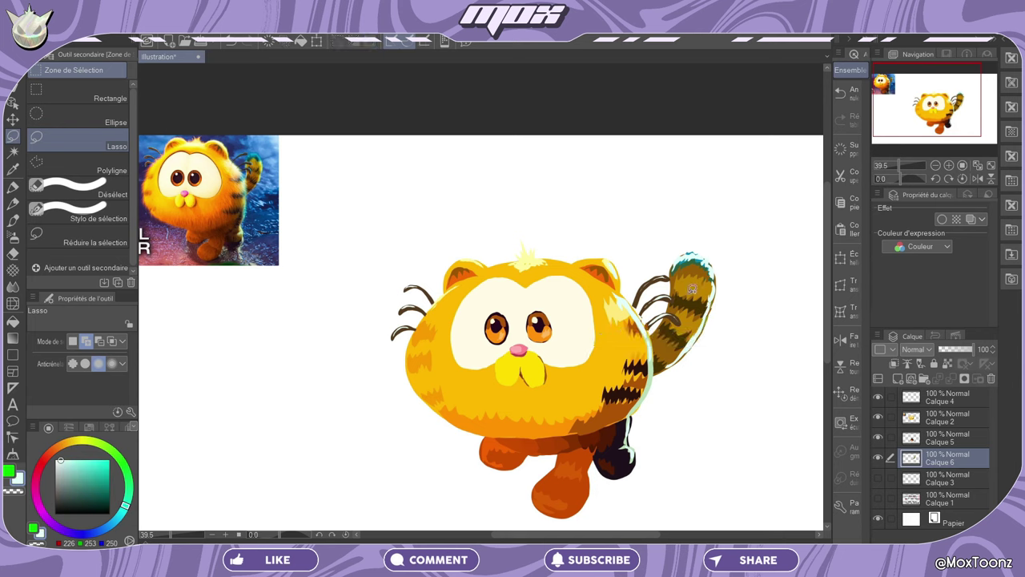
{"action": "left_click", "coordinate": [679, 344], "text": "alt"}
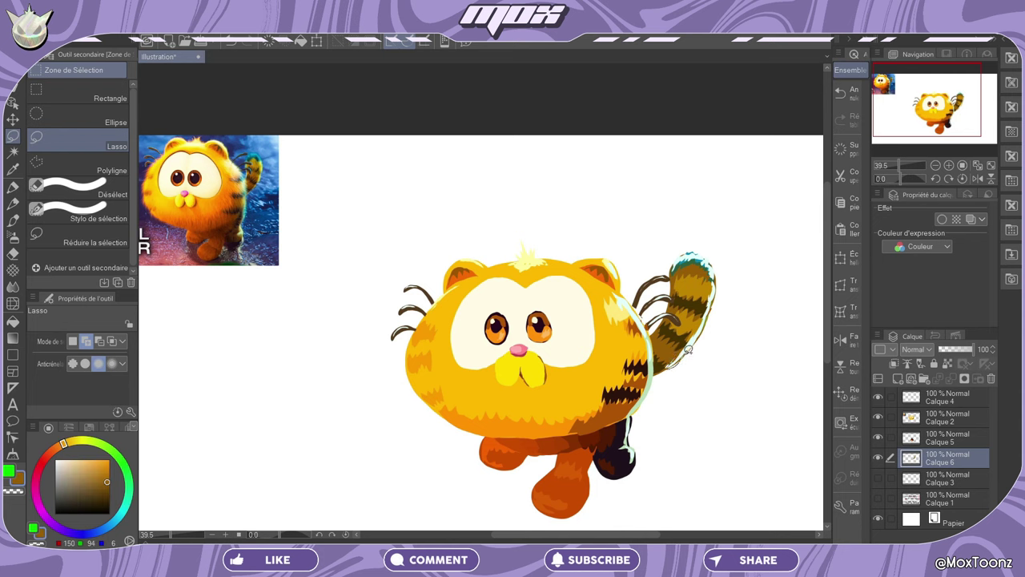
{"action": "mouse_move", "coordinate": [677, 353]}
{"action": "left_mouse_down"}
{"action": "mouse_move", "coordinate": [689, 357]}
{"action": "mouse_move", "coordinate": [669, 379]}
{"action": "mouse_move", "coordinate": [674, 361]}
{"action": "left_mouse_up"}
{"action": "left_click", "coordinate": [576, 388]}
{"action": "left_click", "coordinate": [576, 389]}
{"action": "left_click", "coordinate": [559, 398]}
Step: Fill small golden-orange patches on the tail
{"action": "left_click", "coordinate": [684, 350], "text": "alt"}
{"action": "left_click", "coordinate": [687, 338], "text": "alt"}
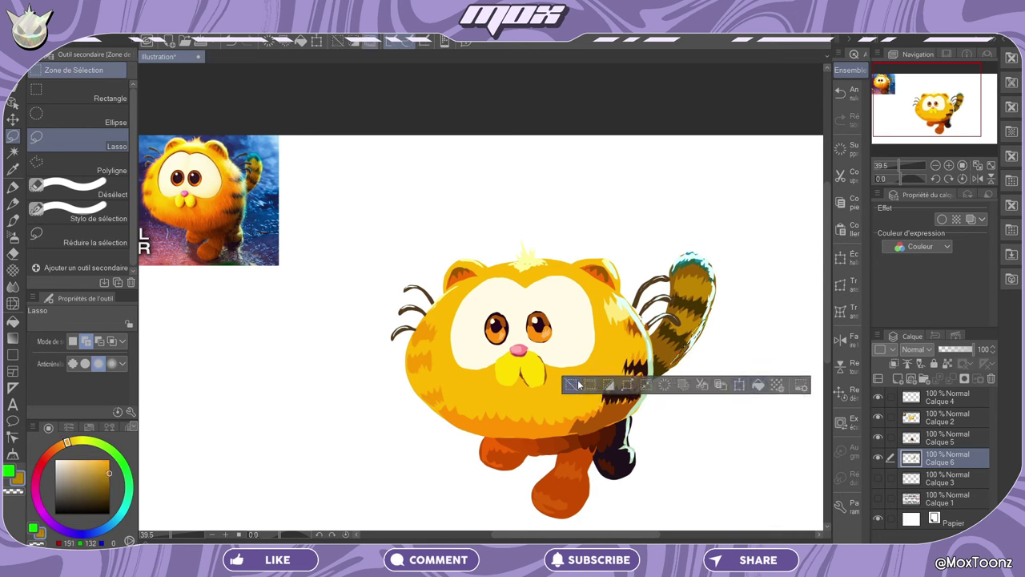
{"action": "left_click", "coordinate": [579, 384]}
{"action": "mouse_move", "coordinate": [689, 317]}
{"action": "left_mouse_down"}
{"action": "mouse_move", "coordinate": [695, 342]}
{"action": "mouse_move", "coordinate": [656, 360]}
{"action": "left_mouse_up"}
{"action": "left_click", "coordinate": [679, 329]}
{"action": "left_click", "coordinate": [568, 366]}
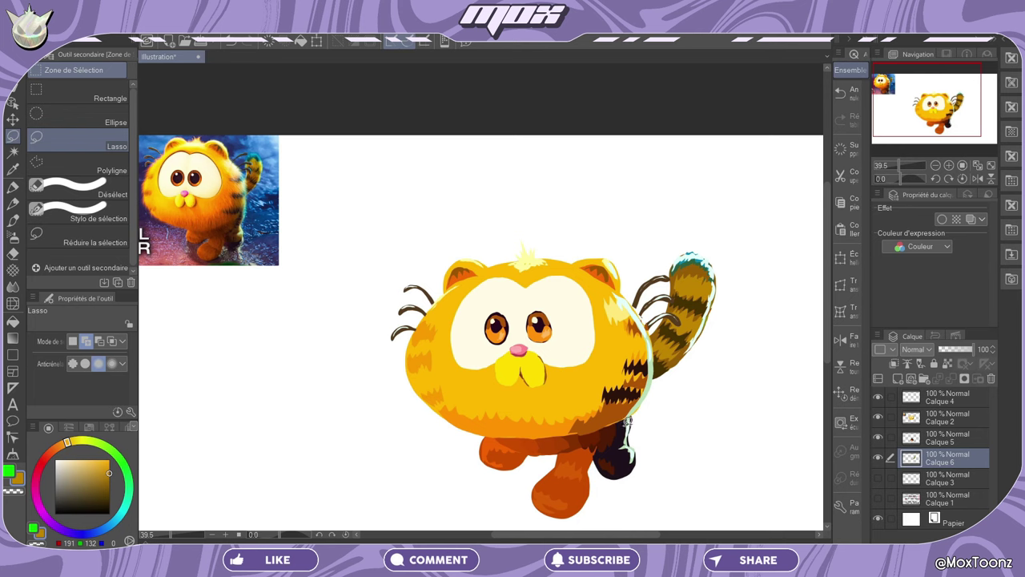
{"action": "scroll", "coordinate": [648, 414], "scroll_direction": "down", "scroll_amount": 3}
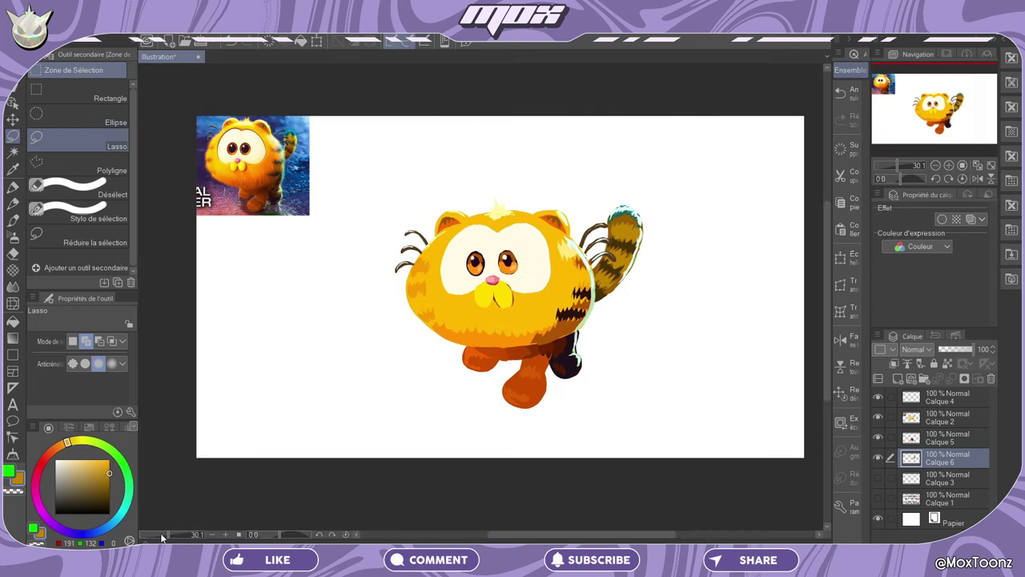